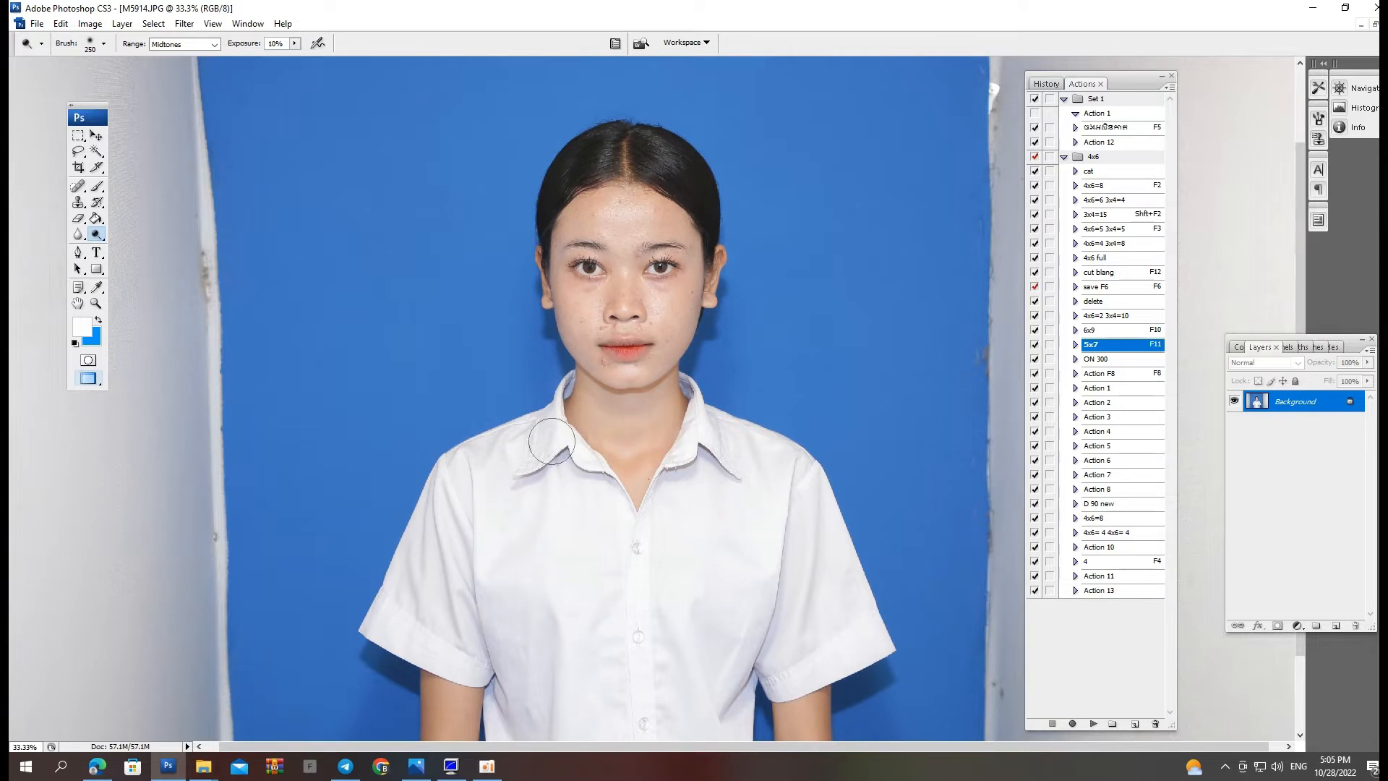
# Heal the spot beside the nose and the red blemish below the mouth corner with the Spot Healing Brush at 35 px.
pyautogui.hotkey('ctrl', '+')
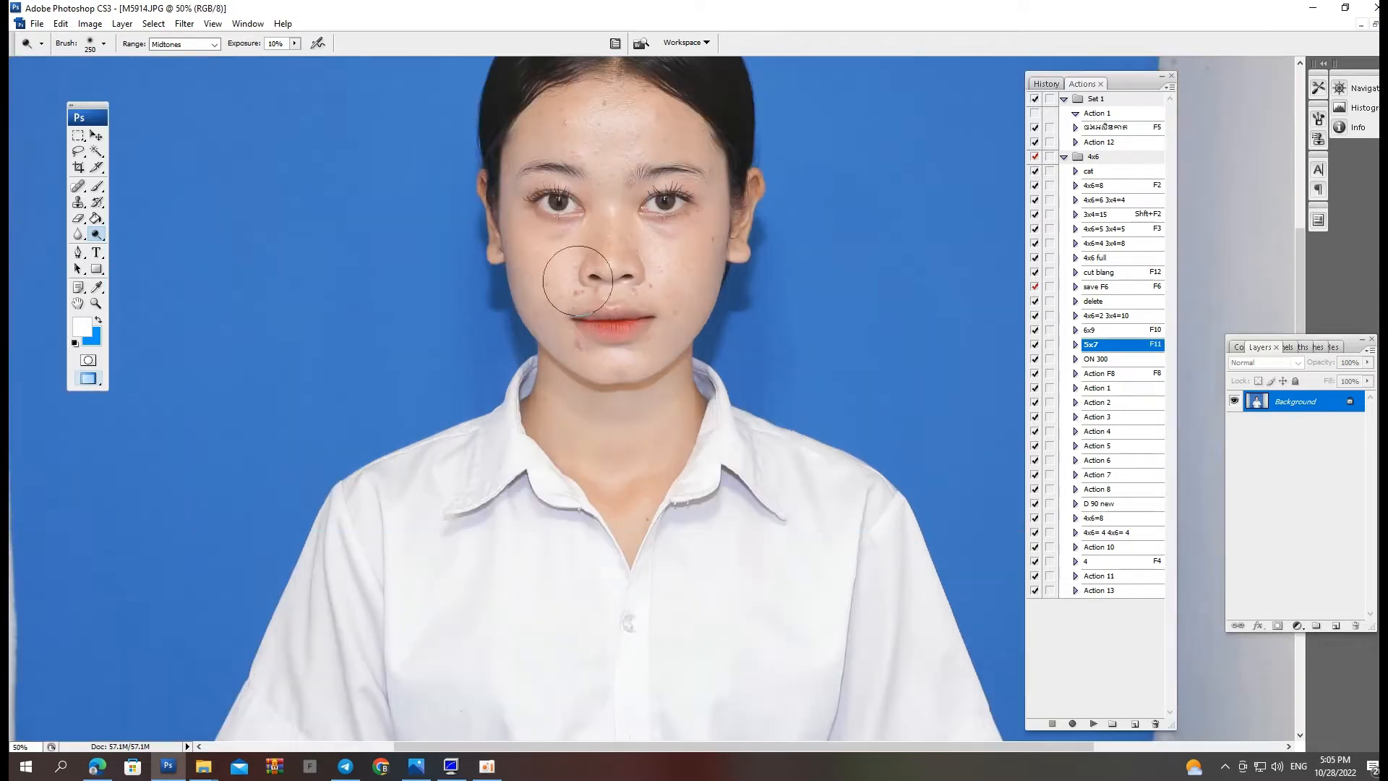
pyautogui.press('j')
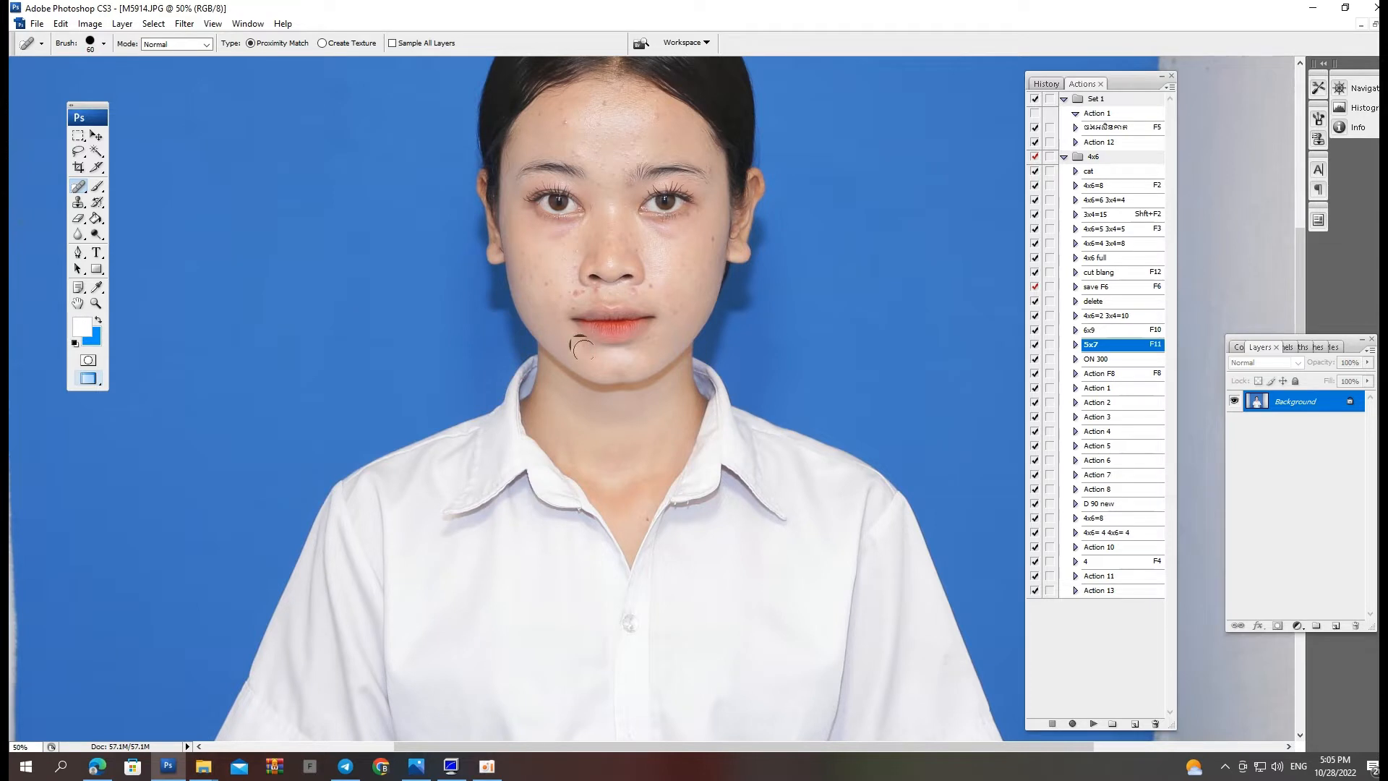
pyautogui.moveTo(635, 380); pyautogui.dragTo(699, 489)
pyautogui.scroll(-1, 508, 180)
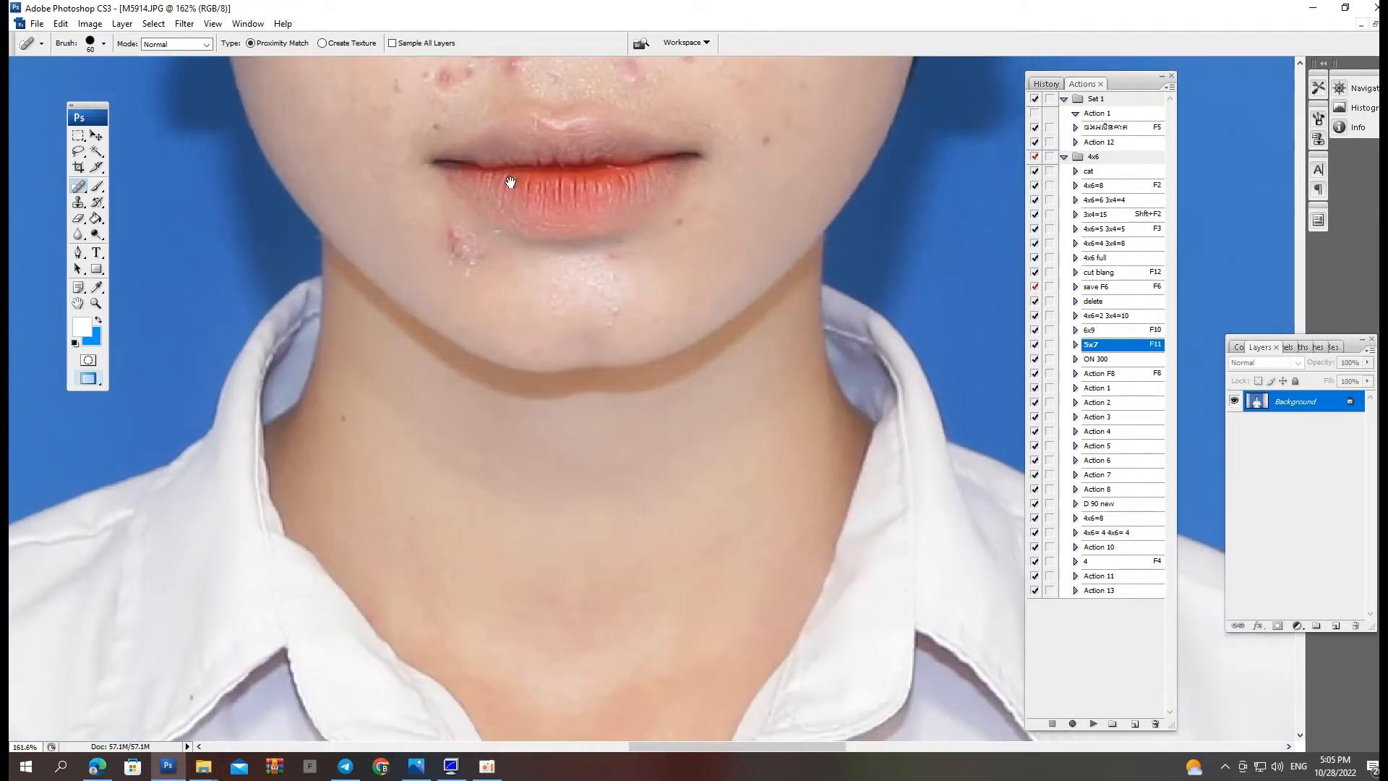
pyautogui.click(454, 252)
pyautogui.scroll(6, 506, 275)
pyautogui.moveTo(453, 412); pyautogui.dragTo(468, 412)
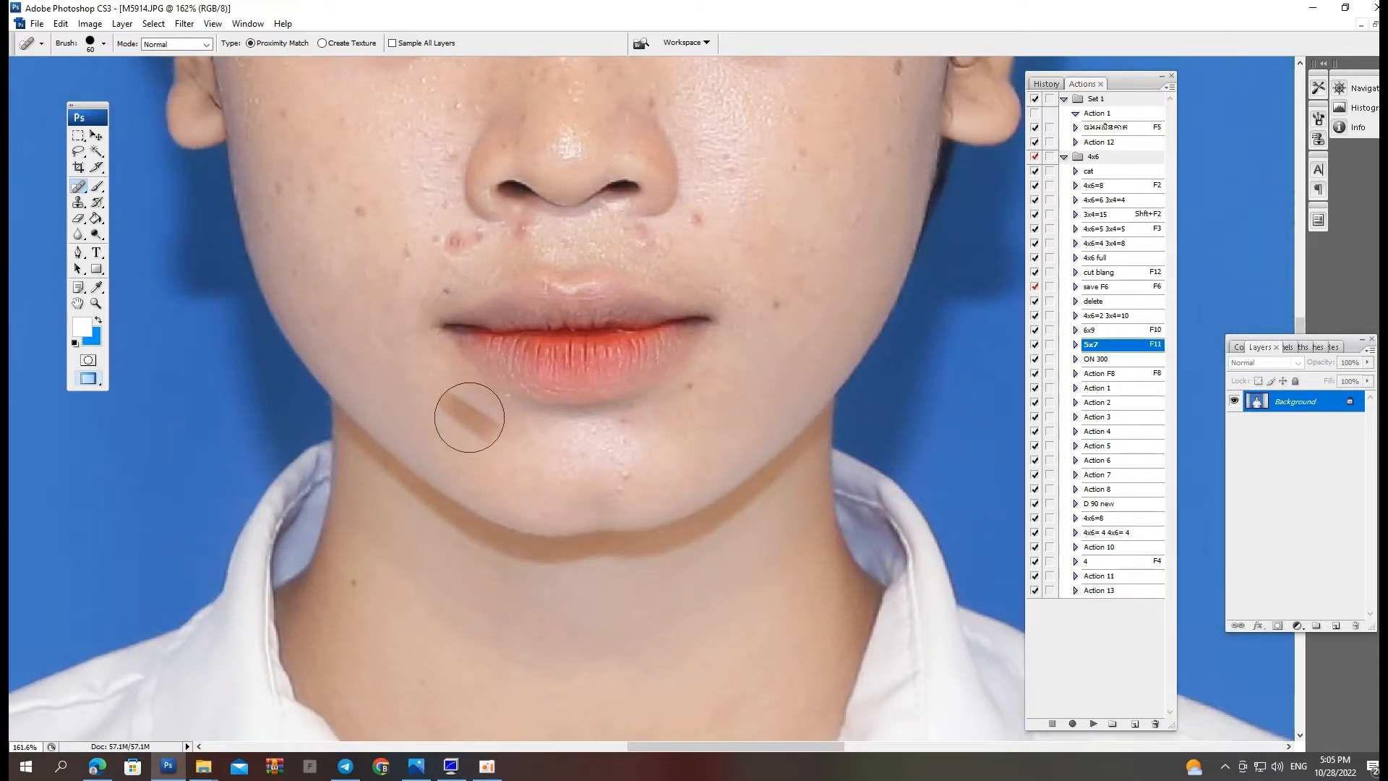
pyautogui.scroll(3, 633, 279)
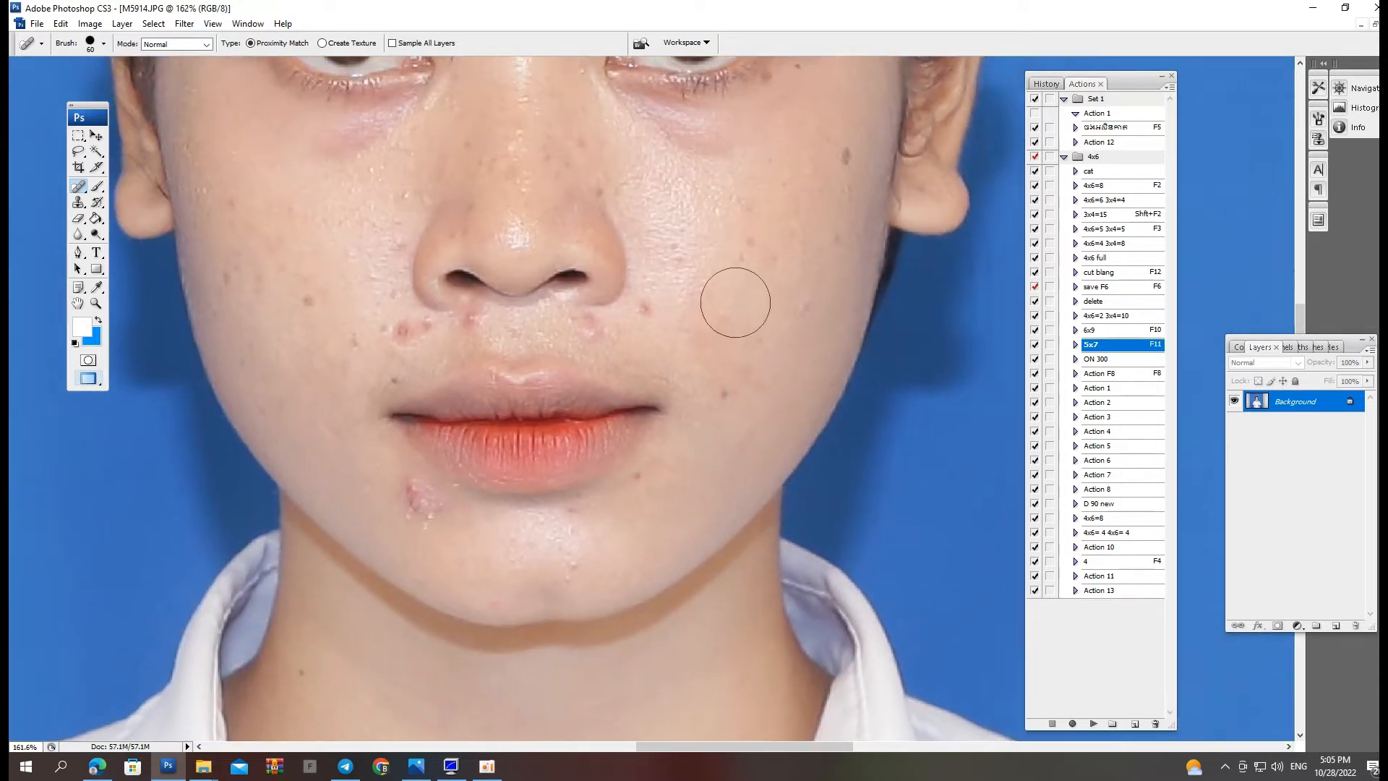
pyautogui.rightClick(742, 303)
pyautogui.click(647, 315)
pyautogui.moveTo(412, 486); pyautogui.dragTo(434, 506)
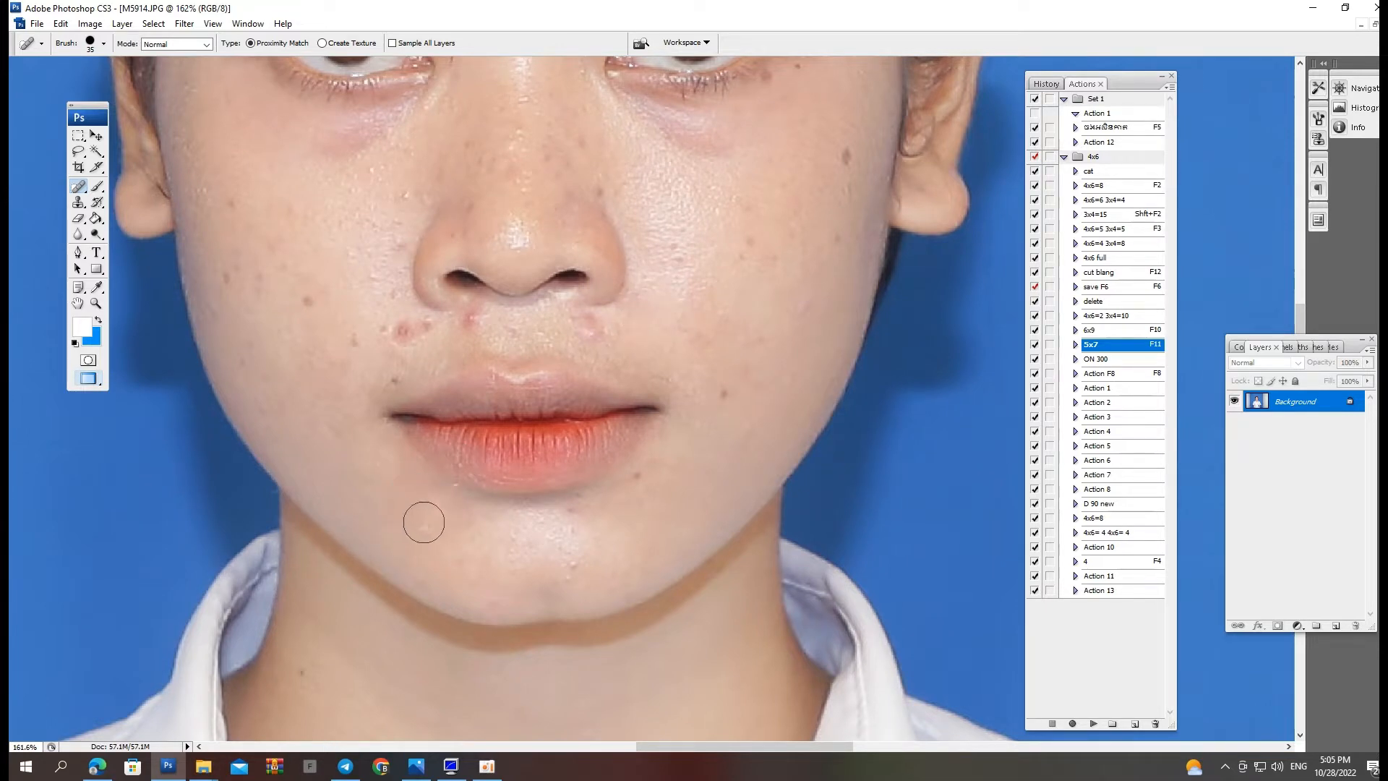
# Heal the red blemishes between the nose and upper lip and beside the mouth with the Spot Healing Brush.
pyautogui.hotkey('ctrl', '-')
pyautogui.hotkey('ctrl', '-')
pyautogui.hotkey('ctrl', '-')
pyautogui.hotkey('ctrl', '-')
pyautogui.hotkey('ctrl', '-')
pyautogui.hotkey('ctrl', '-')
pyautogui.moveTo(641, 356); pyautogui.dragTo(707, 555)
pyautogui.moveTo(573, 490); pyautogui.dragTo(574, 598)
pyautogui.moveTo(559, 214); pyautogui.dragTo(508, 498)
pyautogui.moveTo(575, 425); pyautogui.dragTo(548, 431)
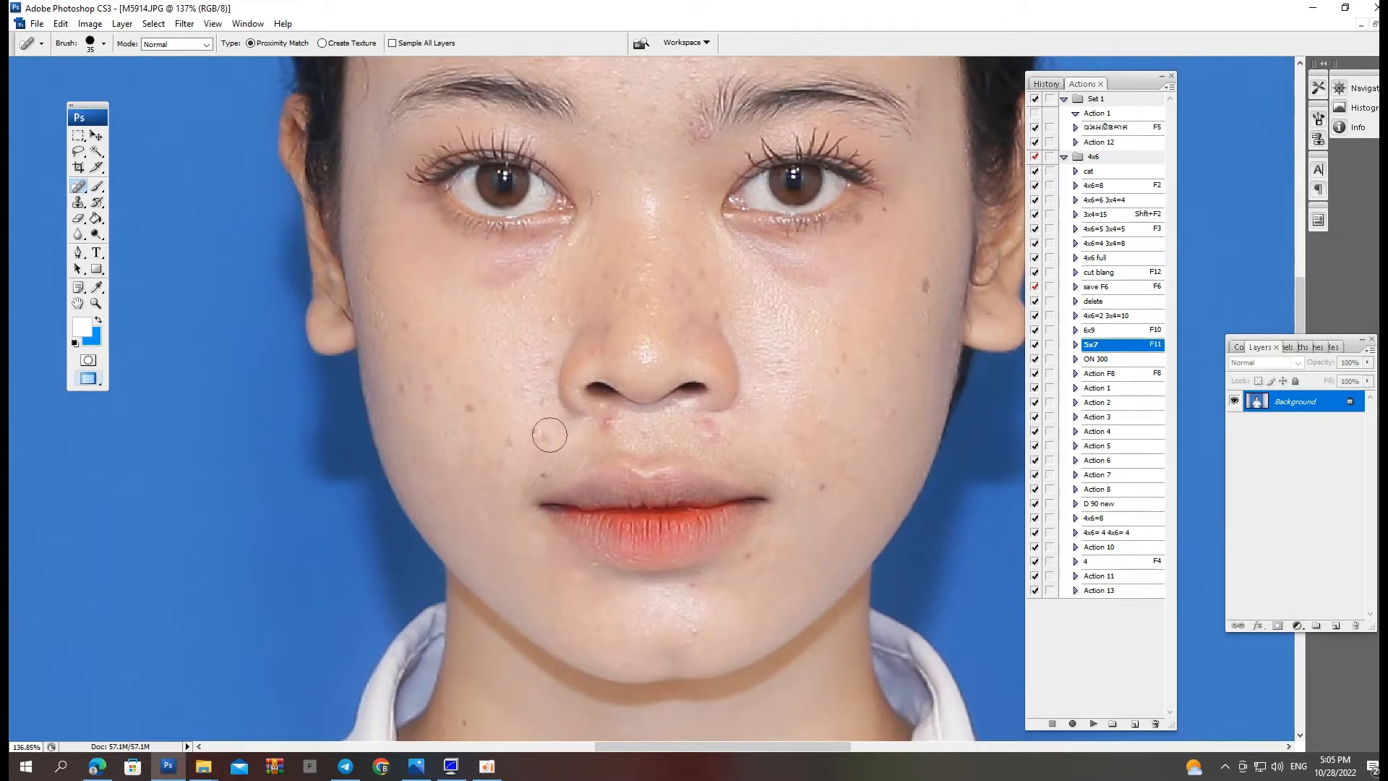
pyautogui.click(612, 430)
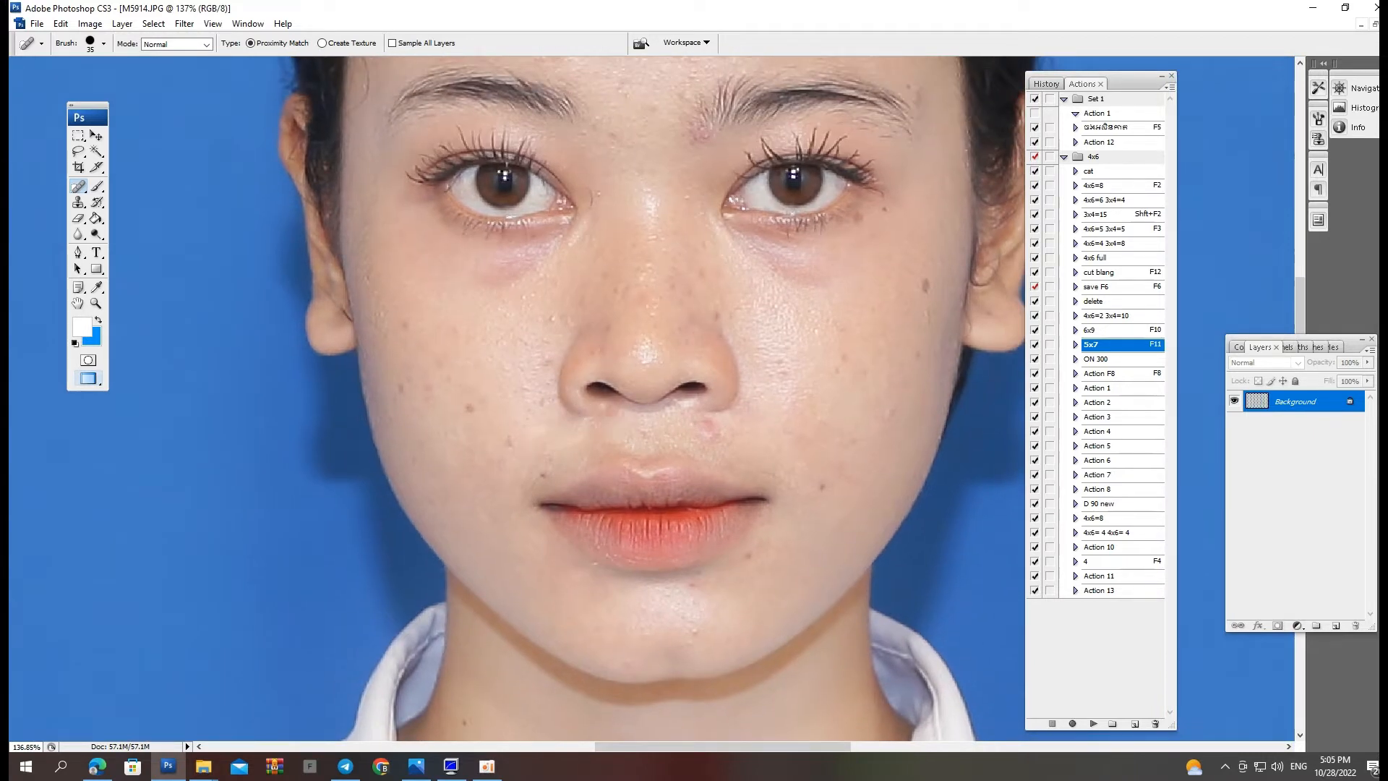
pyautogui.click(717, 434)
# Select the darker skin along the face edges and neck with the Magic Wand and feather the selection with the offered radius.
pyautogui.hotkey('ctrl', '-')
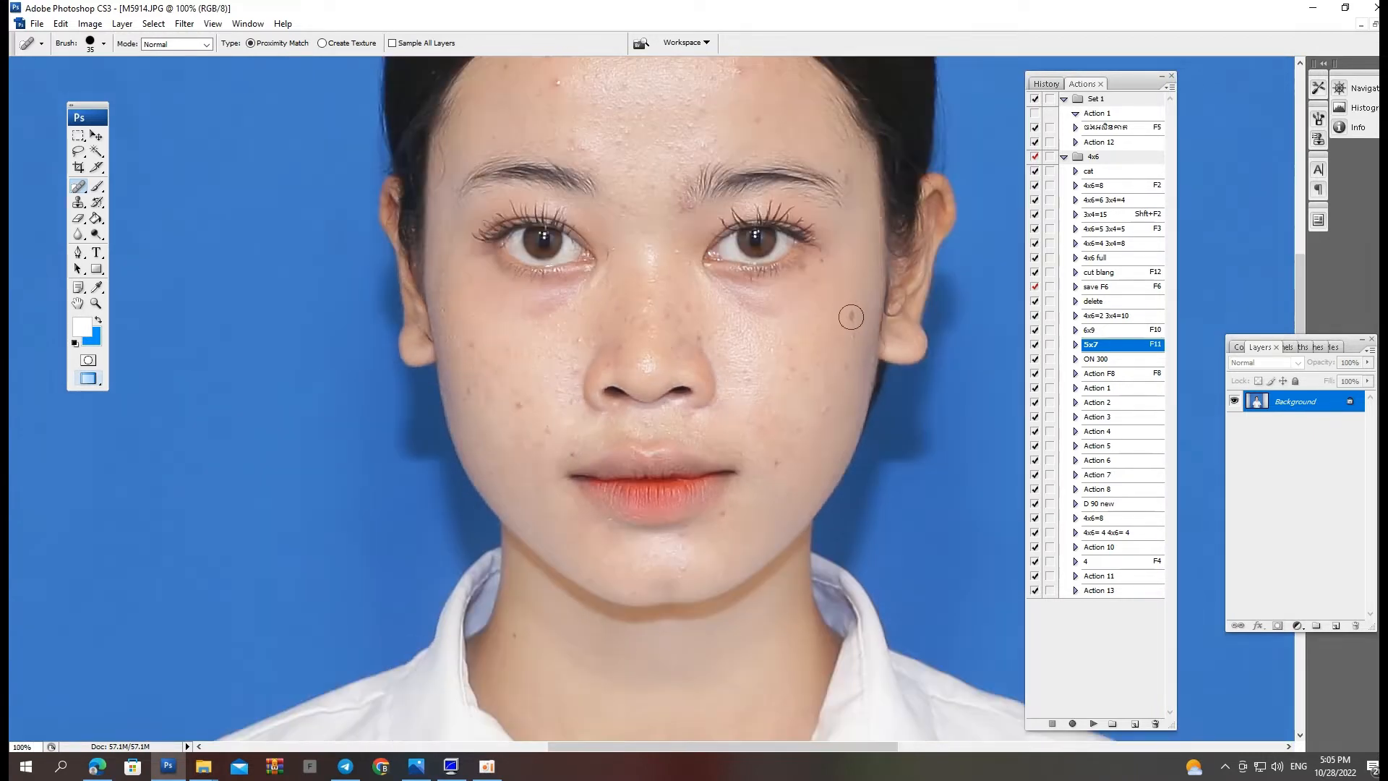
pyautogui.hotkey('ctrl', '0')
pyautogui.press('w')
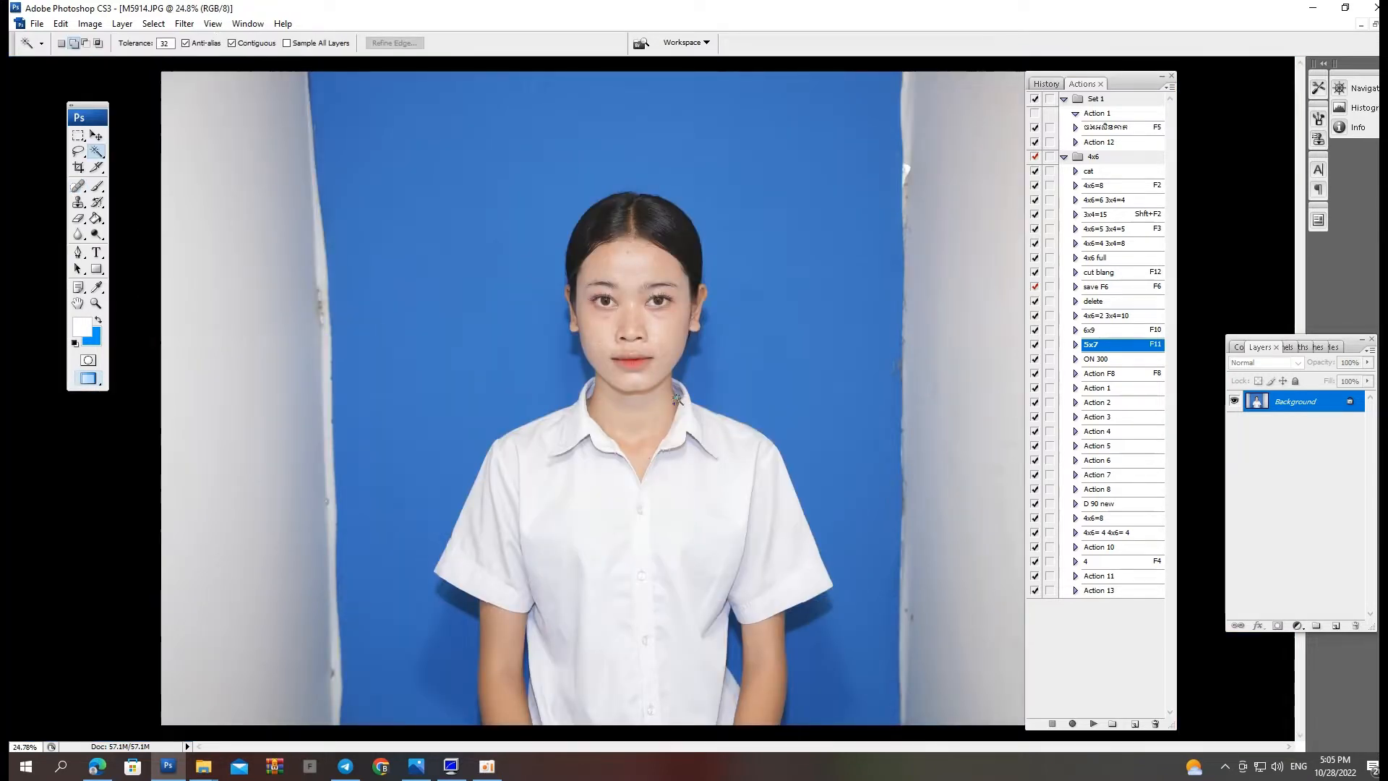
pyautogui.click(674, 402)
pyautogui.hotkey('ctrl', 'alt', 'd')
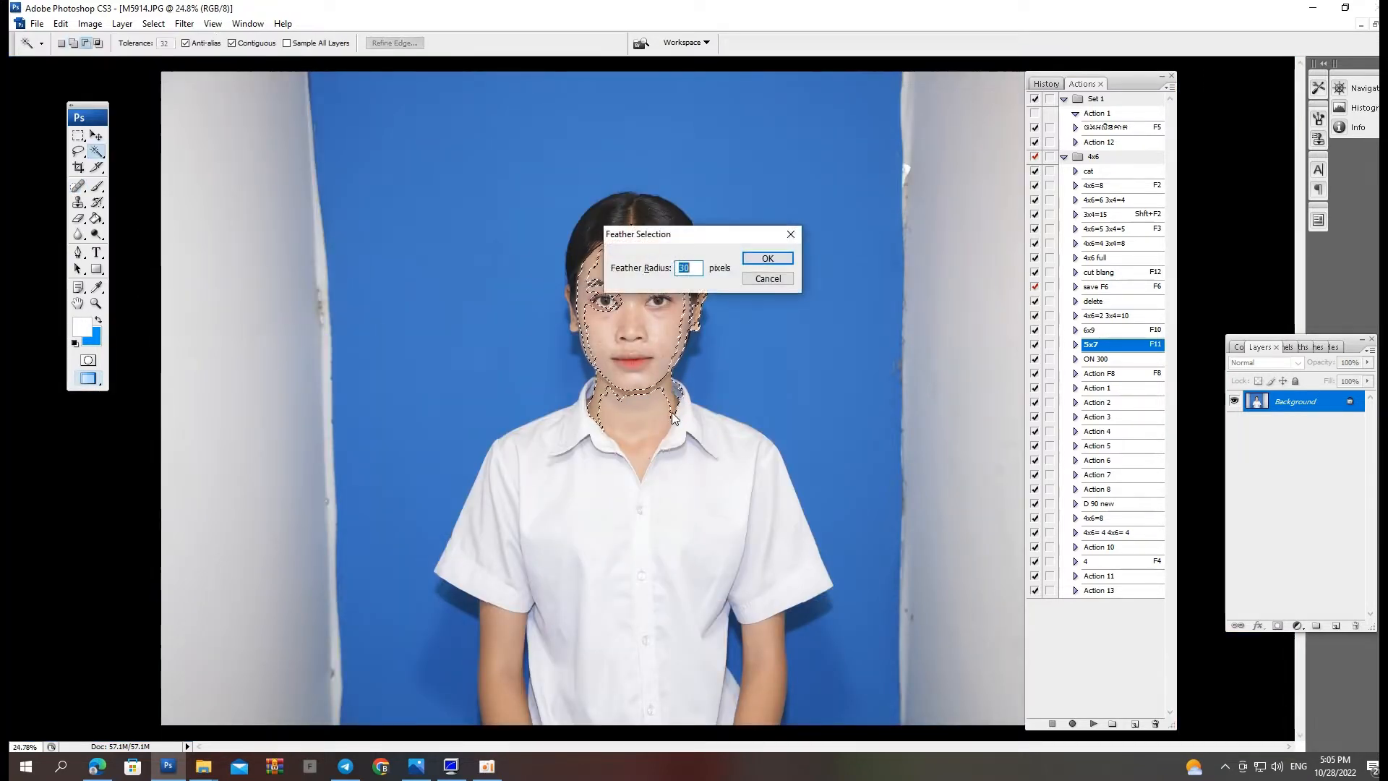
pyautogui.press('Return')
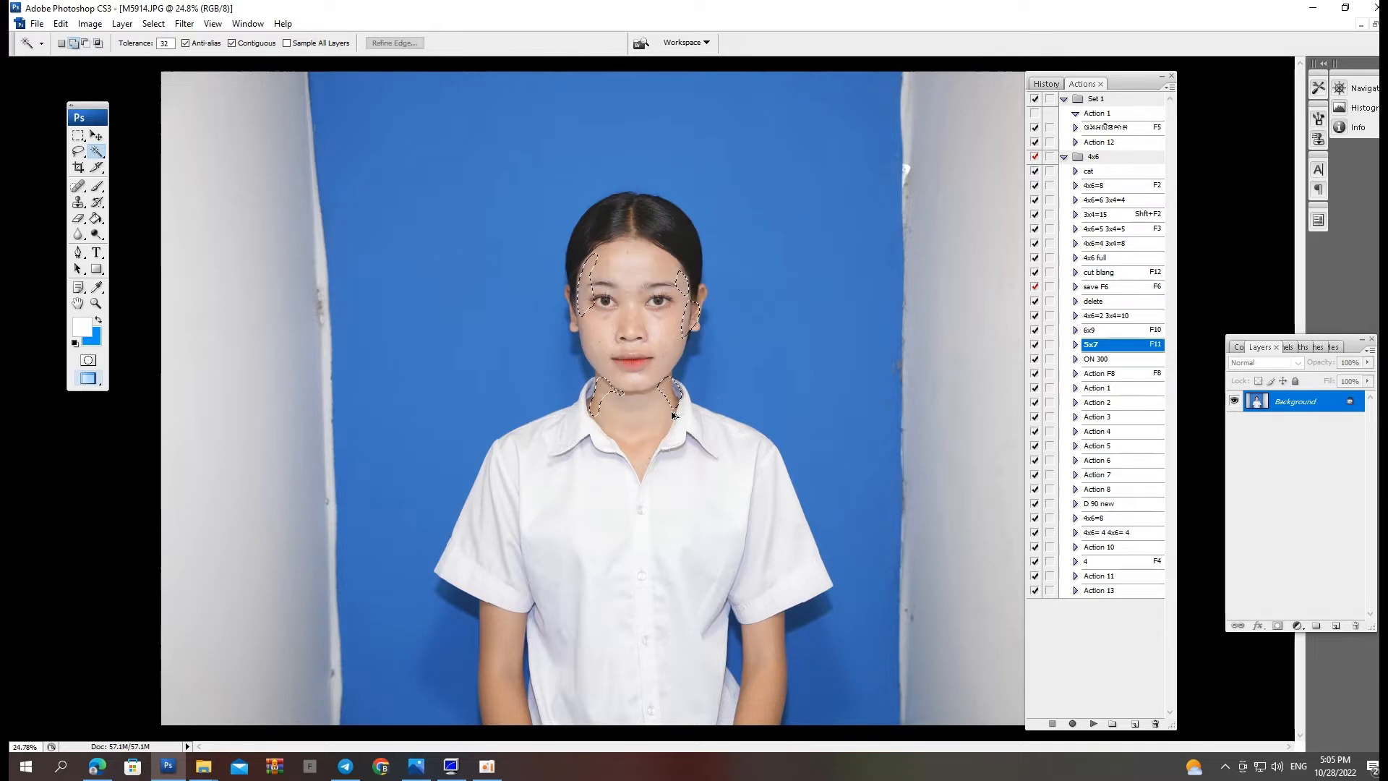
# Lighten the selected darker skin with a Curves point at input 116, output 126.
pyautogui.hotkey('ctrl', 'm')
pyautogui.moveTo(966, 508); pyautogui.dragTo(967, 500)
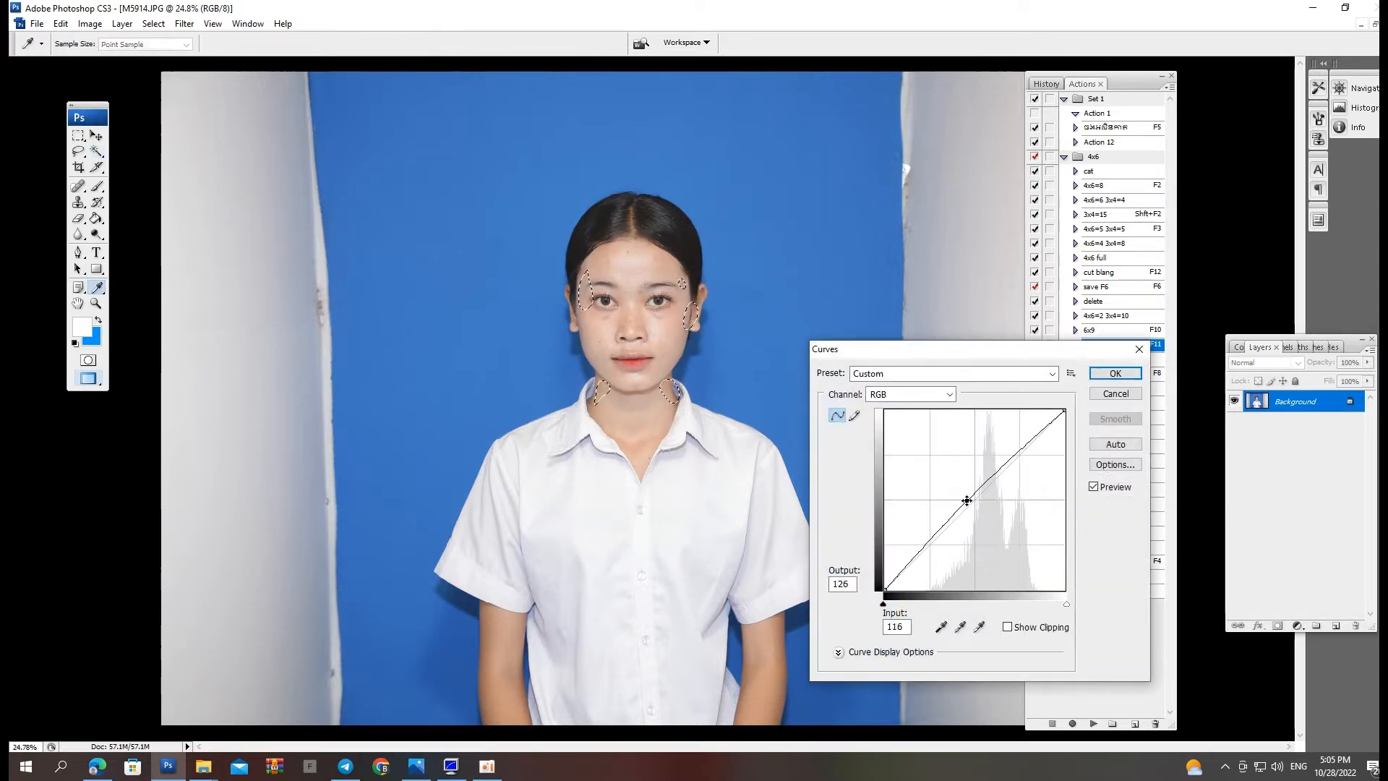
pyautogui.press('Return')
# Select the bright skin on the forehead, nose and cheeks with the Magic Wand and feather the selection twice.
pyautogui.press('w')
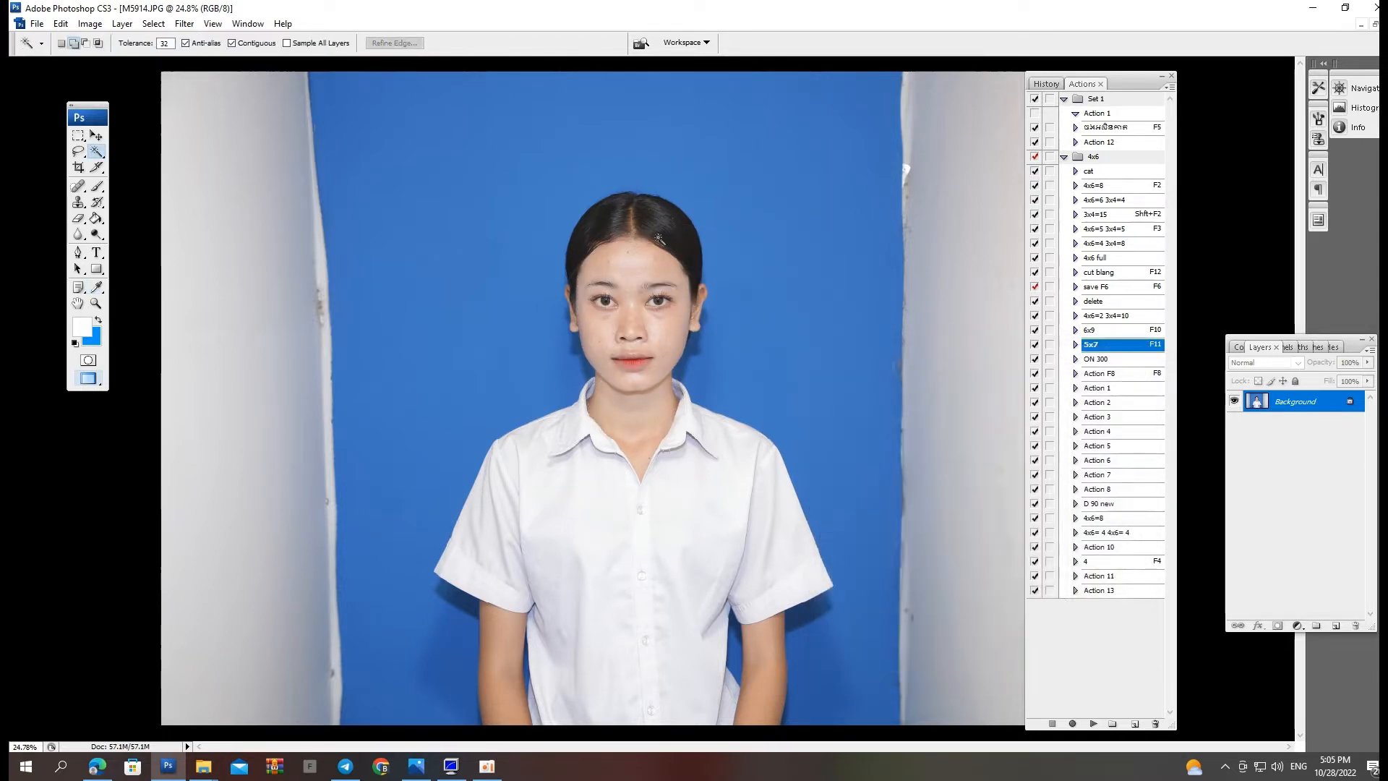
pyautogui.click(655, 348)
pyautogui.hotkey('ctrl', 'd')
pyautogui.click(654, 332)
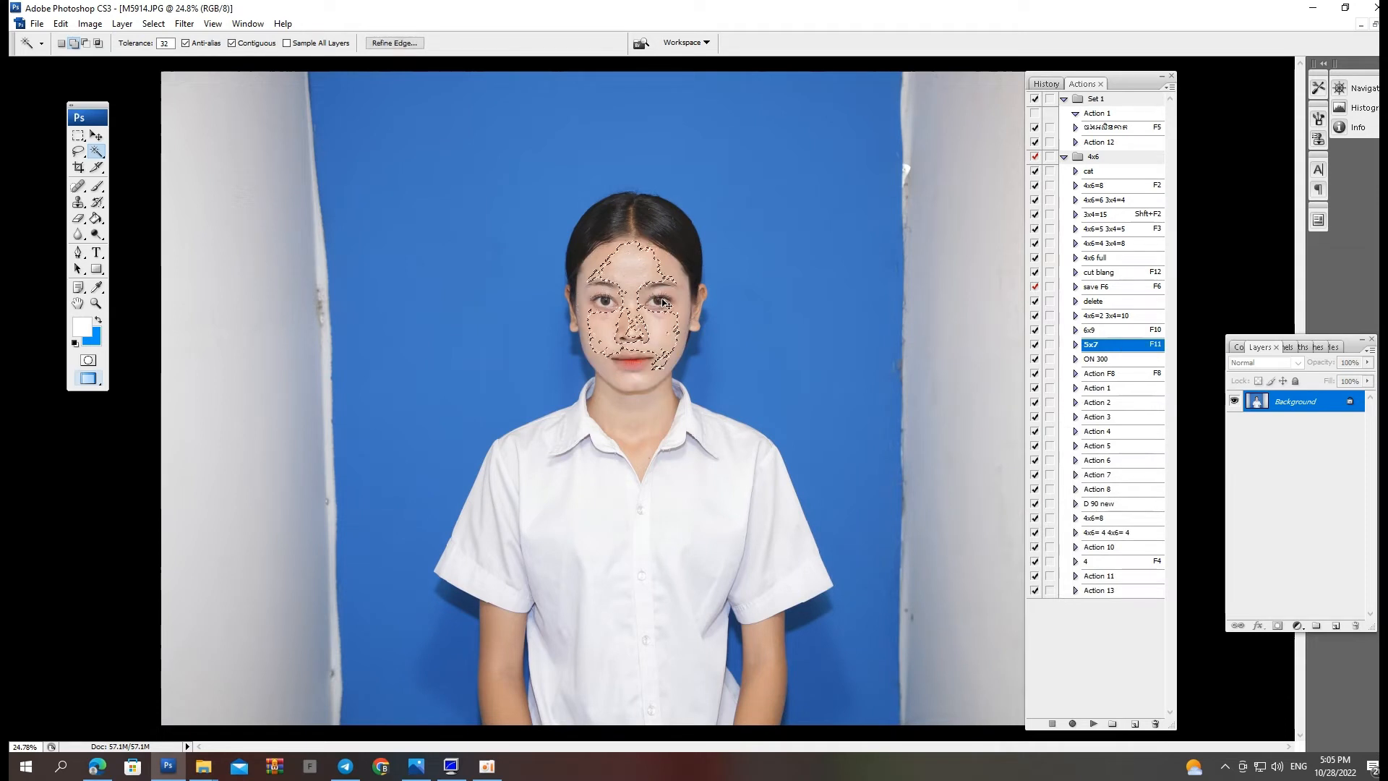
pyautogui.hotkey('ctrl', 'alt', 'd')
pyautogui.press('Return')
pyautogui.hotkey('ctrl', 'alt', 'd')
pyautogui.press('Return')
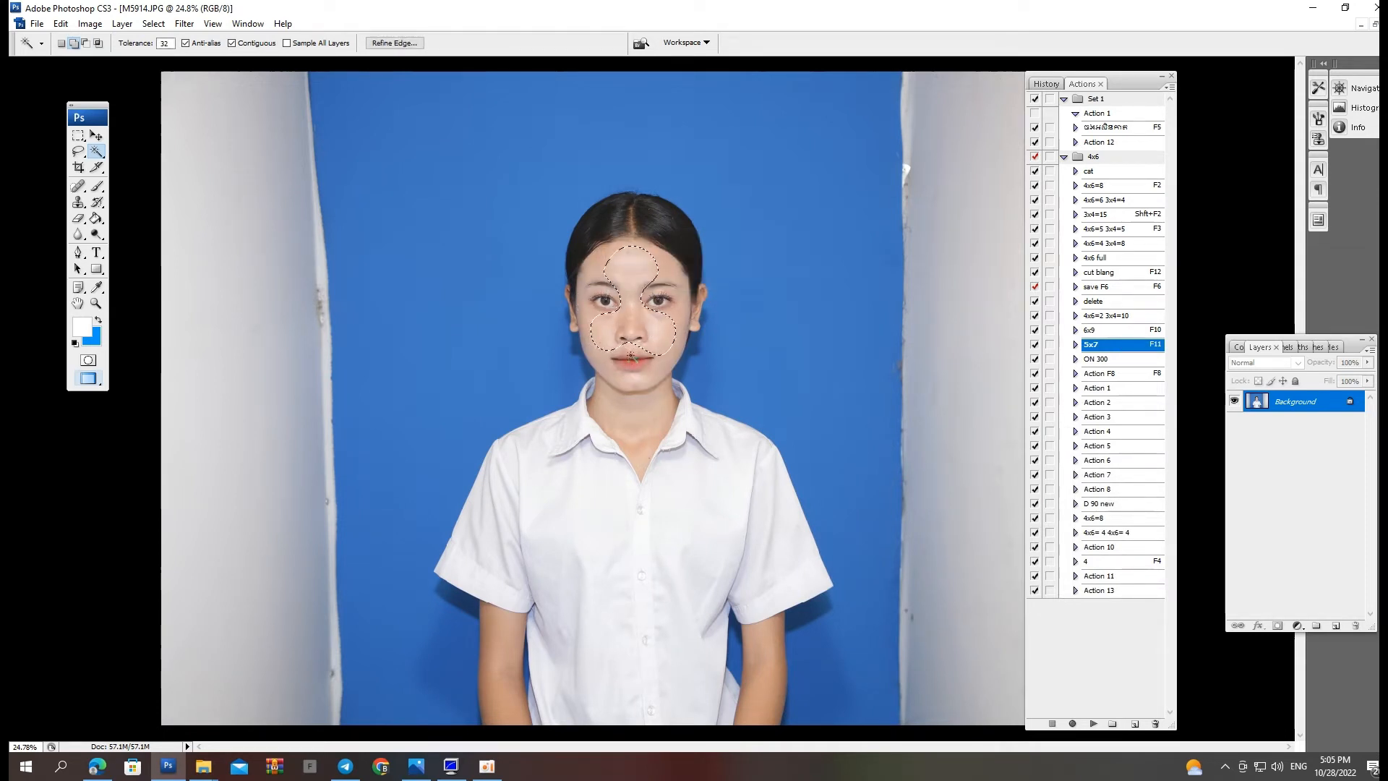
# Adjust the midtone Color Balance of the selected bright facial skin and clear the selection.
pyautogui.hotkey('ctrl', 'b')
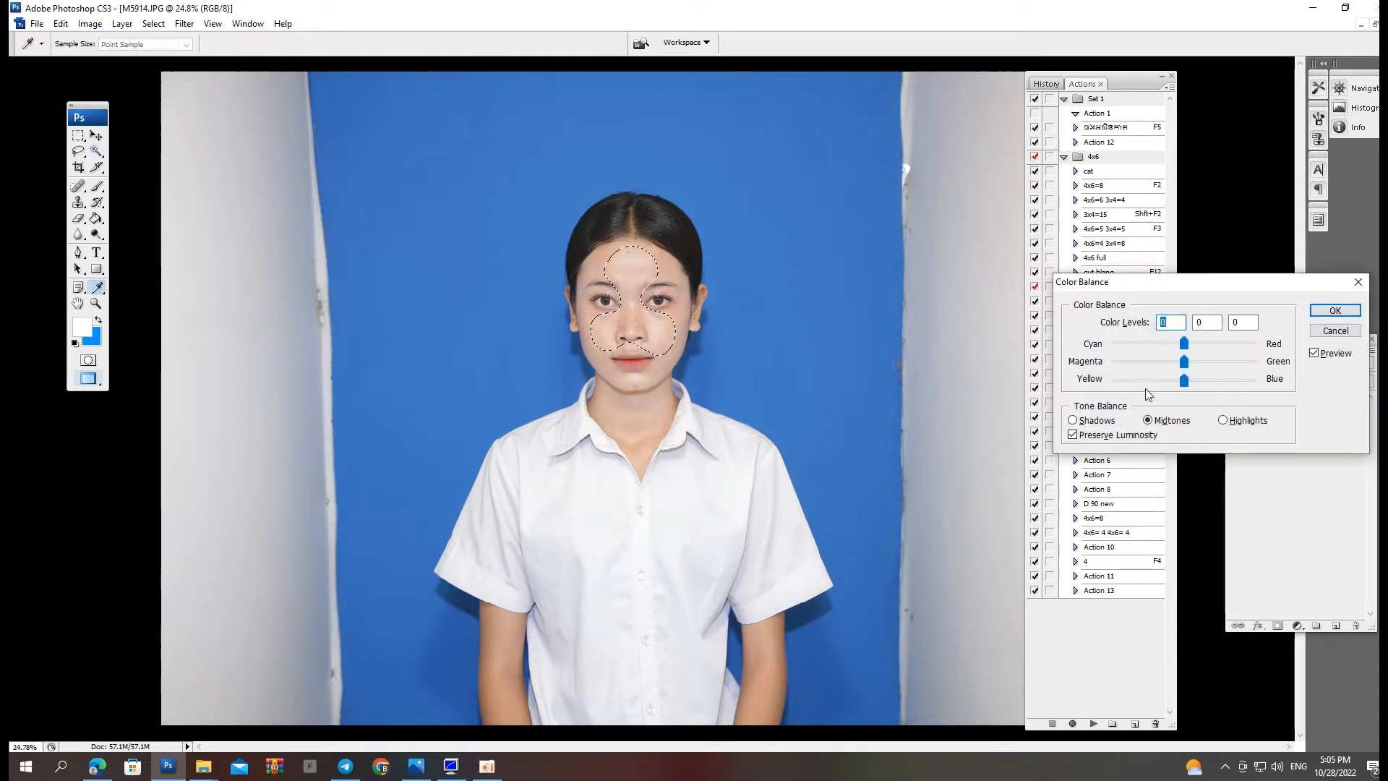
pyautogui.moveTo(1184, 379); pyautogui.dragTo(1188, 345)
pyautogui.press('Return')
pyautogui.hotkey('ctrl', 'd')
# Select the bright patch on the chin with the Magic Wand and feather it with the offered radius.
pyautogui.hotkey('ctrl', '+')
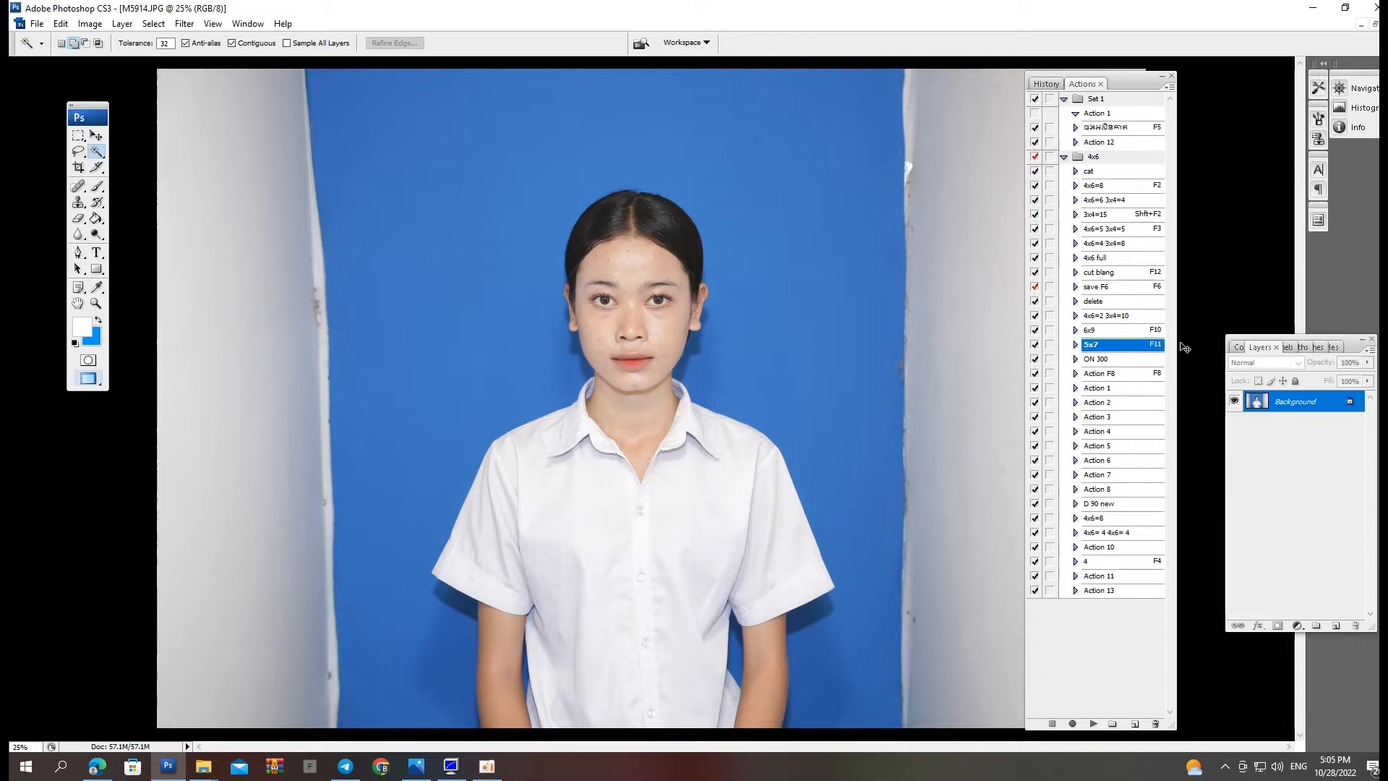
pyautogui.click(661, 242)
pyautogui.hotkey('ctrl', 'd')
pyautogui.moveTo(694, 508); pyautogui.dragTo(740, 565)
pyautogui.click(548, 393)
pyautogui.hotkey('ctrl', 'd')
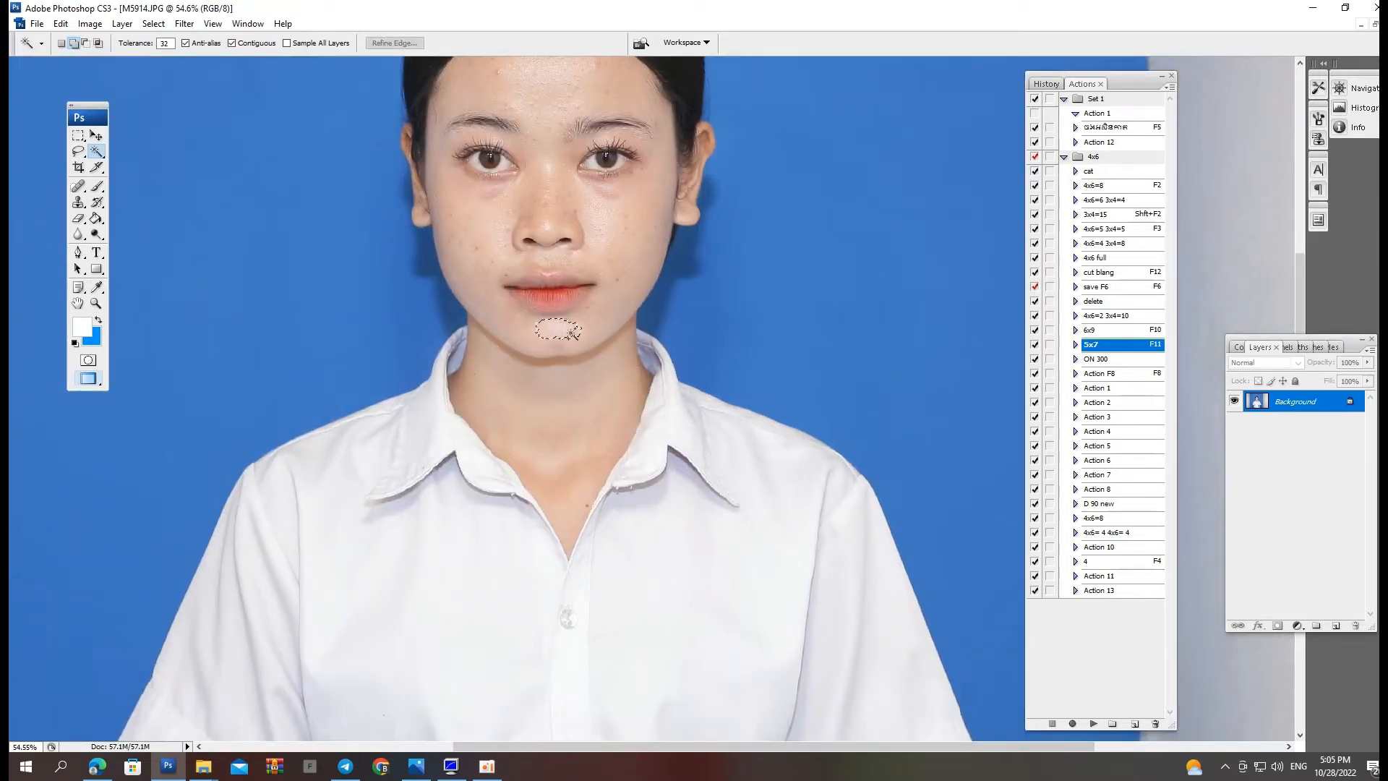
pyautogui.click(550, 329)
pyautogui.hotkey('ctrl', 'alt', 'd')
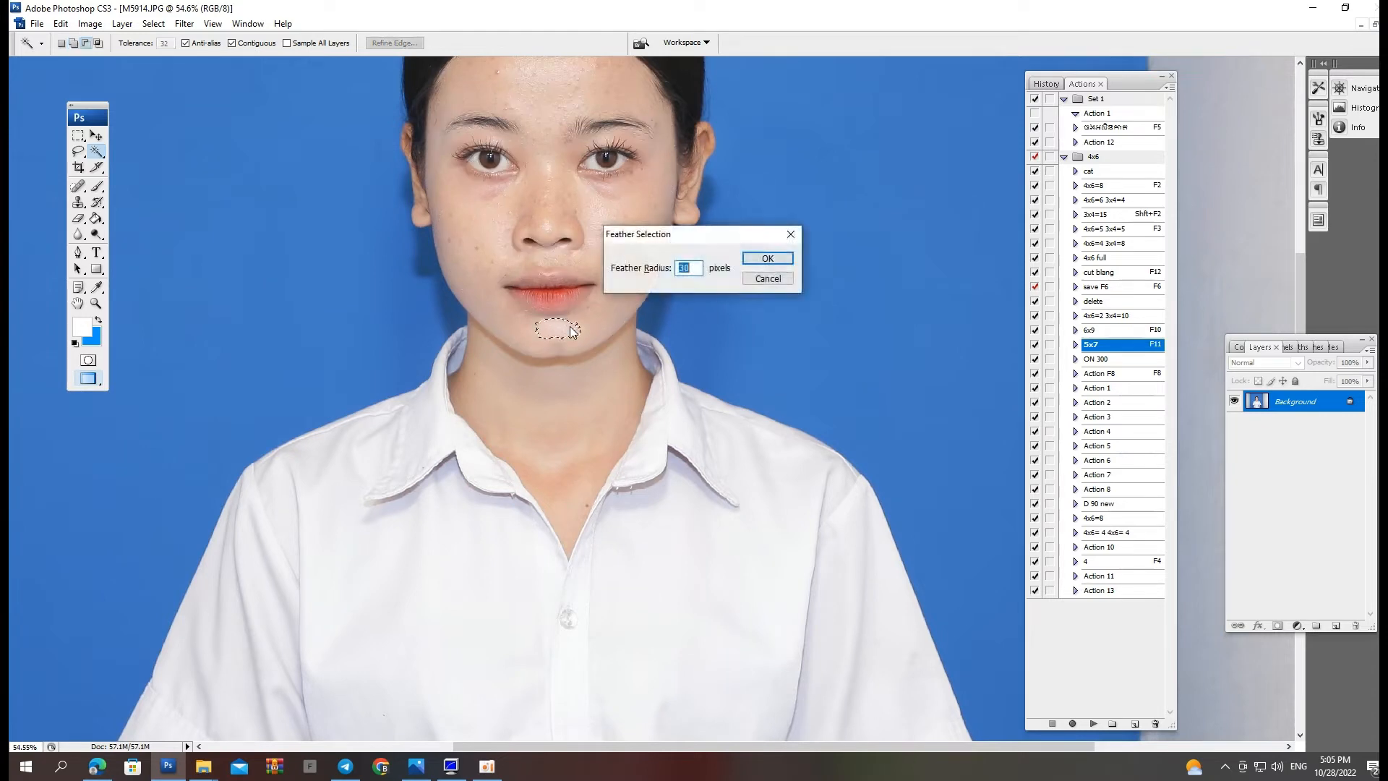
pyautogui.press('Return')
pyautogui.press('Return')
# Shift the chin patch's midtones slightly towards yellow with Color Balance.
pyautogui.hotkey('ctrl', 'b')
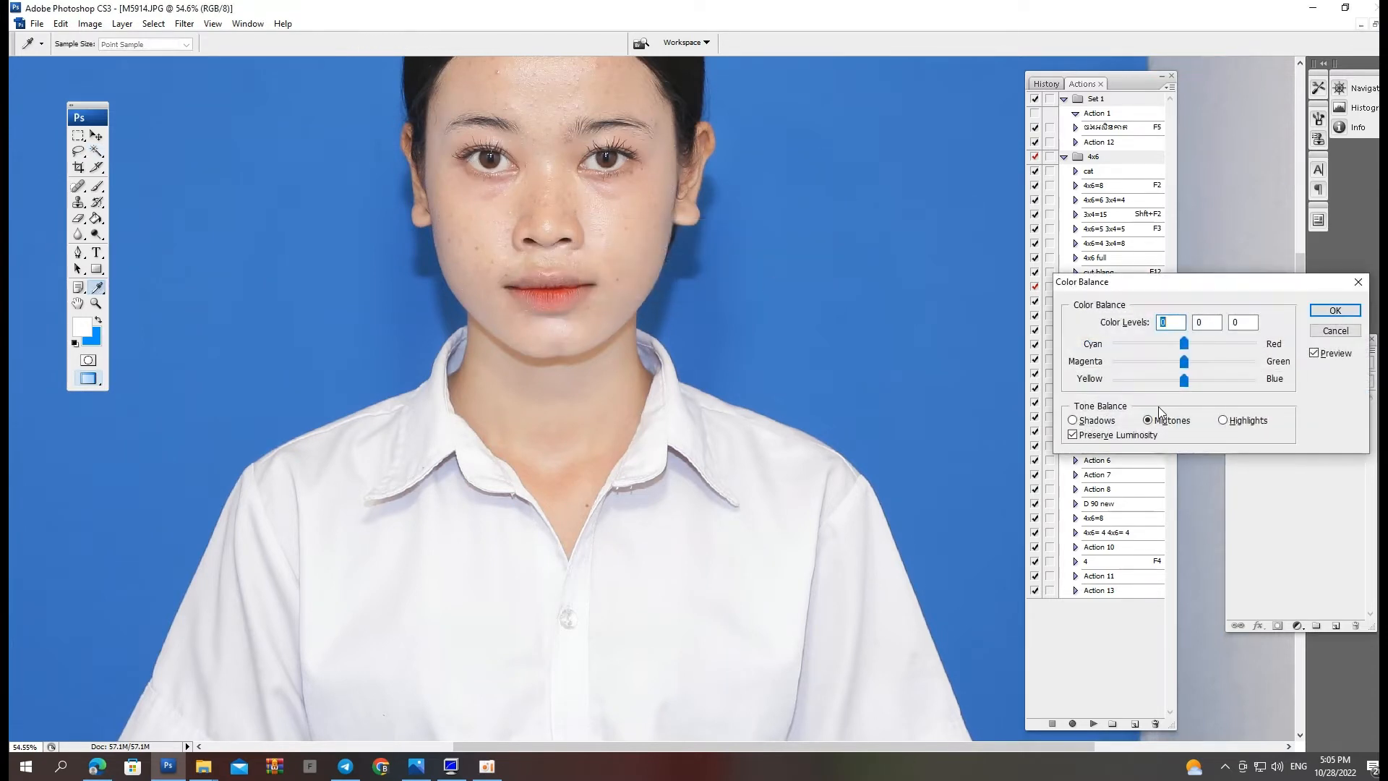
pyautogui.click(1175, 375)
pyautogui.press('Return')
# Select the blue backdrop on both sides of the subject with the Quick Selection tool.
pyautogui.hotkey('ctrl', '-')
pyautogui.hotkey('ctrl', '-')
pyautogui.hotkey('ctrl', '-')
pyautogui.hotkey('ctrl', '-')
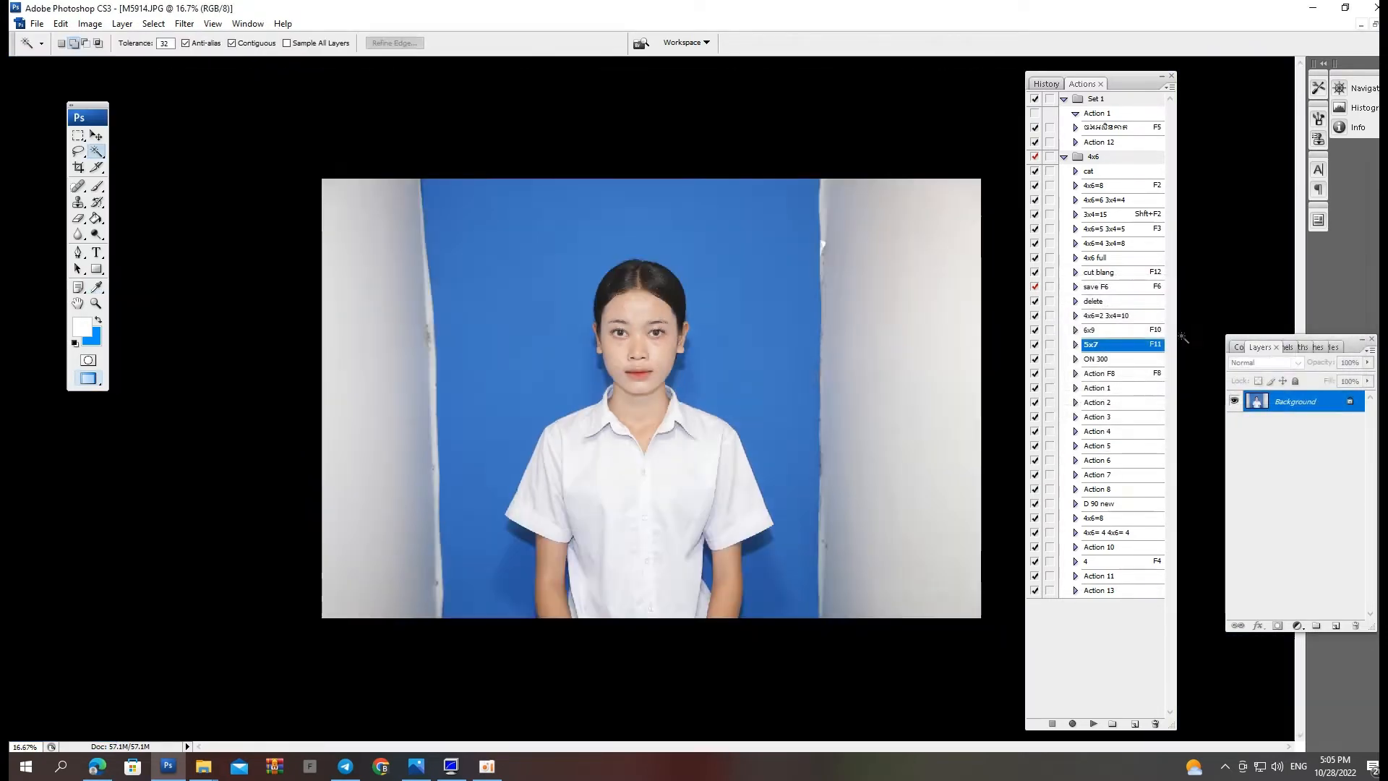
pyautogui.moveTo(632, 261); pyautogui.dragTo(690, 582)
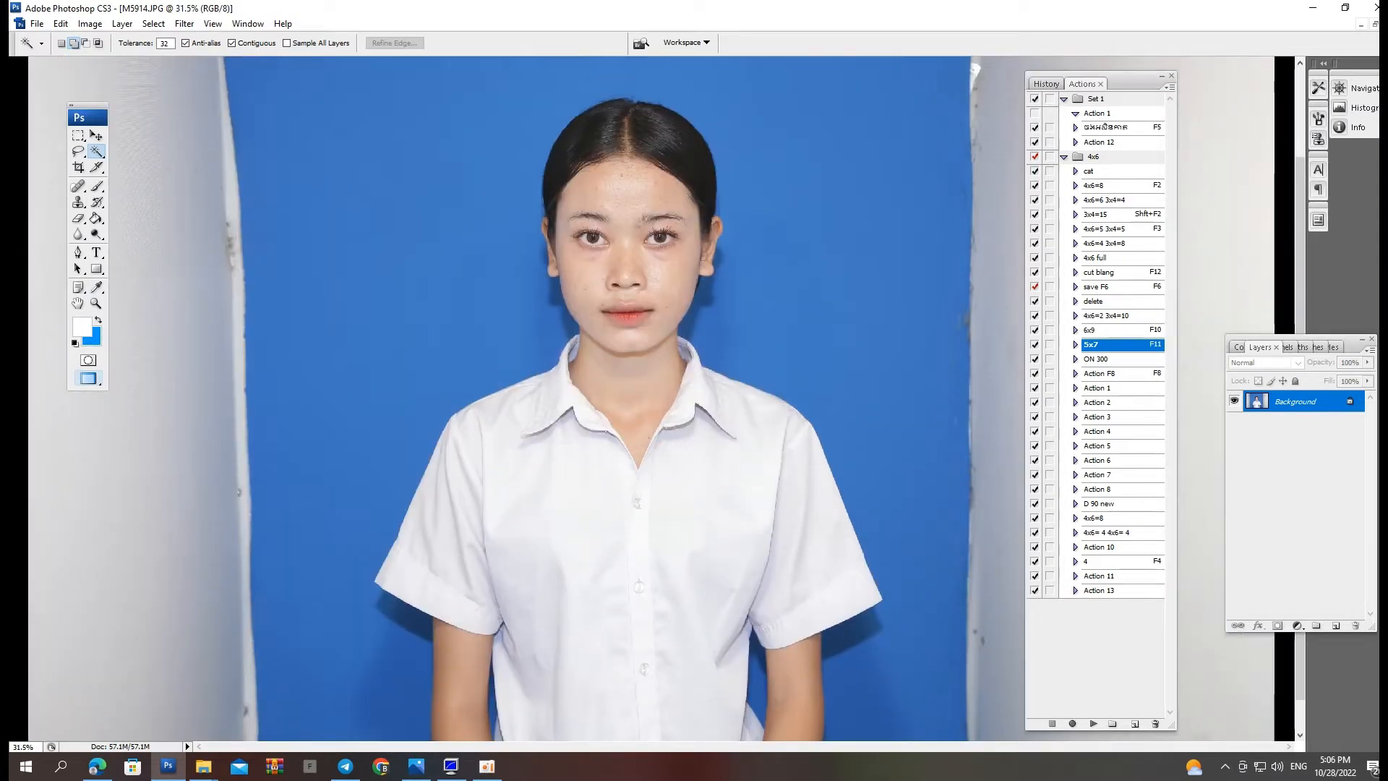
pyautogui.rightClick(98, 151)
pyautogui.click(145, 152)
pyautogui.moveTo(484, 275); pyautogui.dragTo(523, 272)
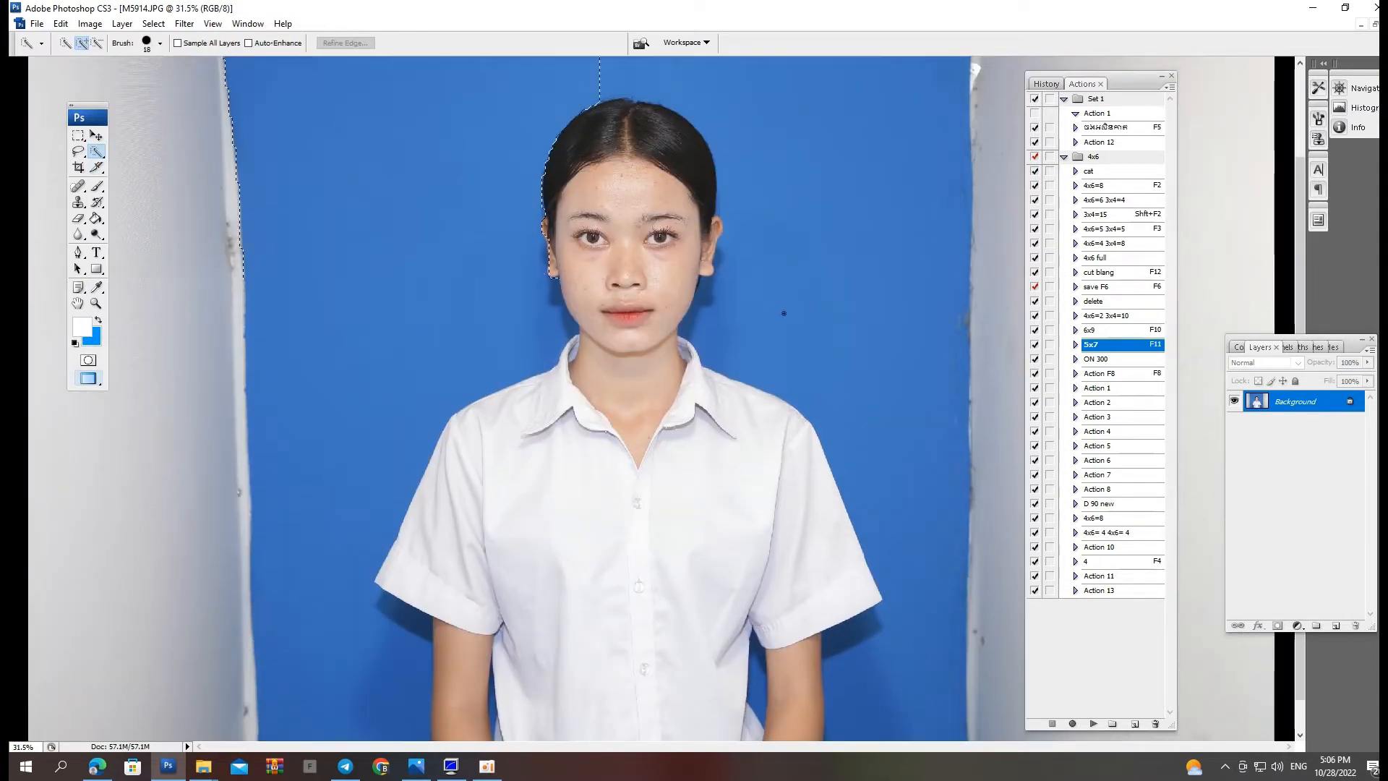
pyautogui.moveTo(842, 243); pyautogui.dragTo(753, 275)
# Feather the backdrop selection by 1 pixel.
pyautogui.hotkey('ctrl', '+')
pyautogui.hotkey('ctrl', '+')
pyautogui.hotkey('ctrl', '+')
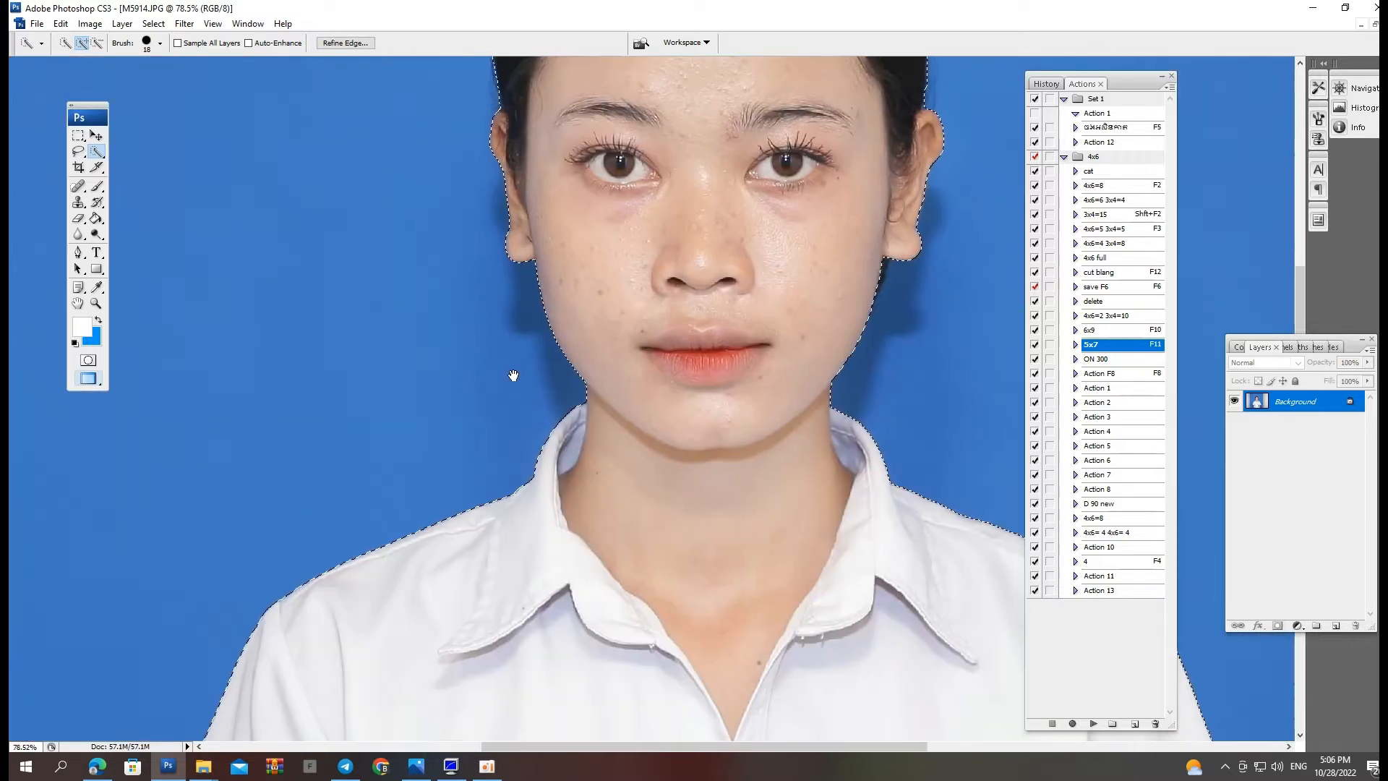
pyautogui.hotkey('ctrl', 'alt', 'd')
pyautogui.write('1')
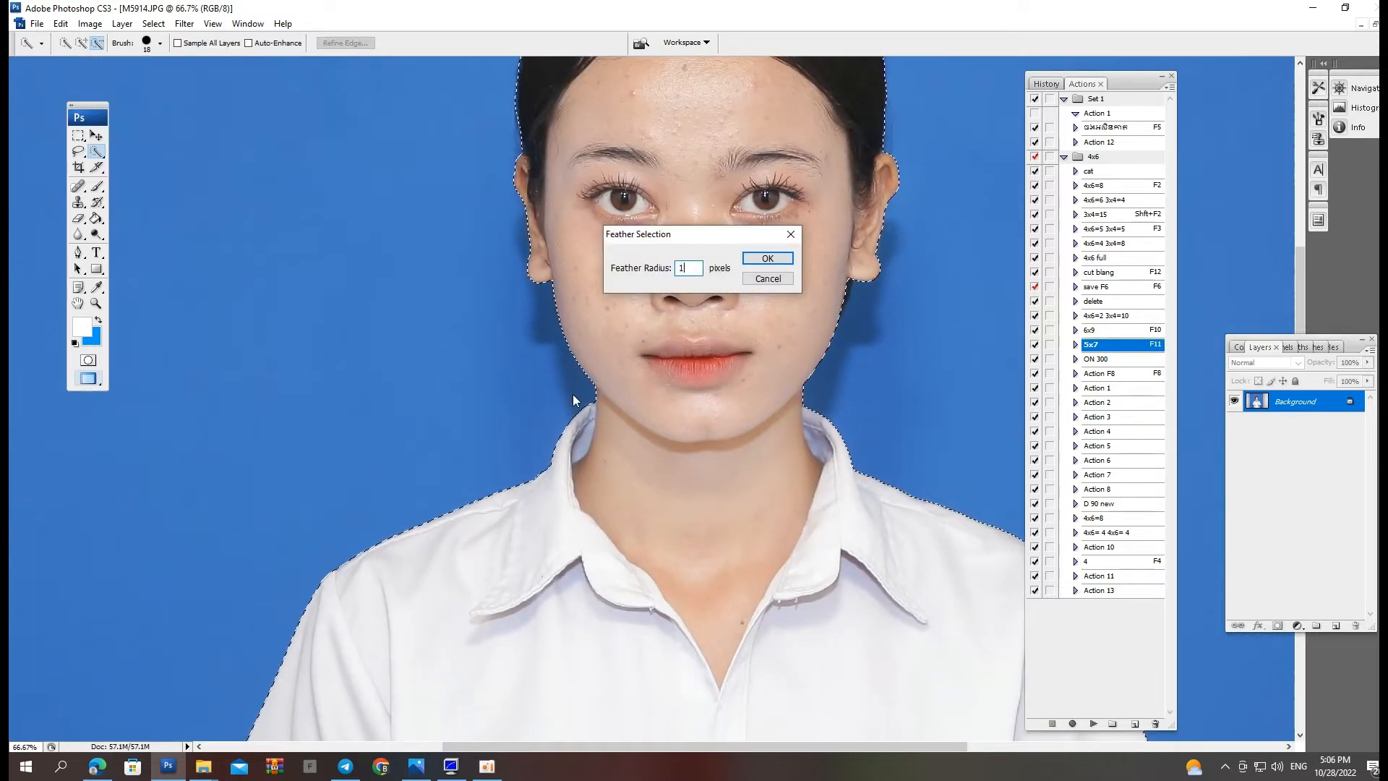
pyautogui.press('Return')
# Clone clean blue over the backdrop shadows beside the neck and ears with a soft 201 px Clone Stamp.
pyautogui.press('s')
pyautogui.rightClick(480, 211)
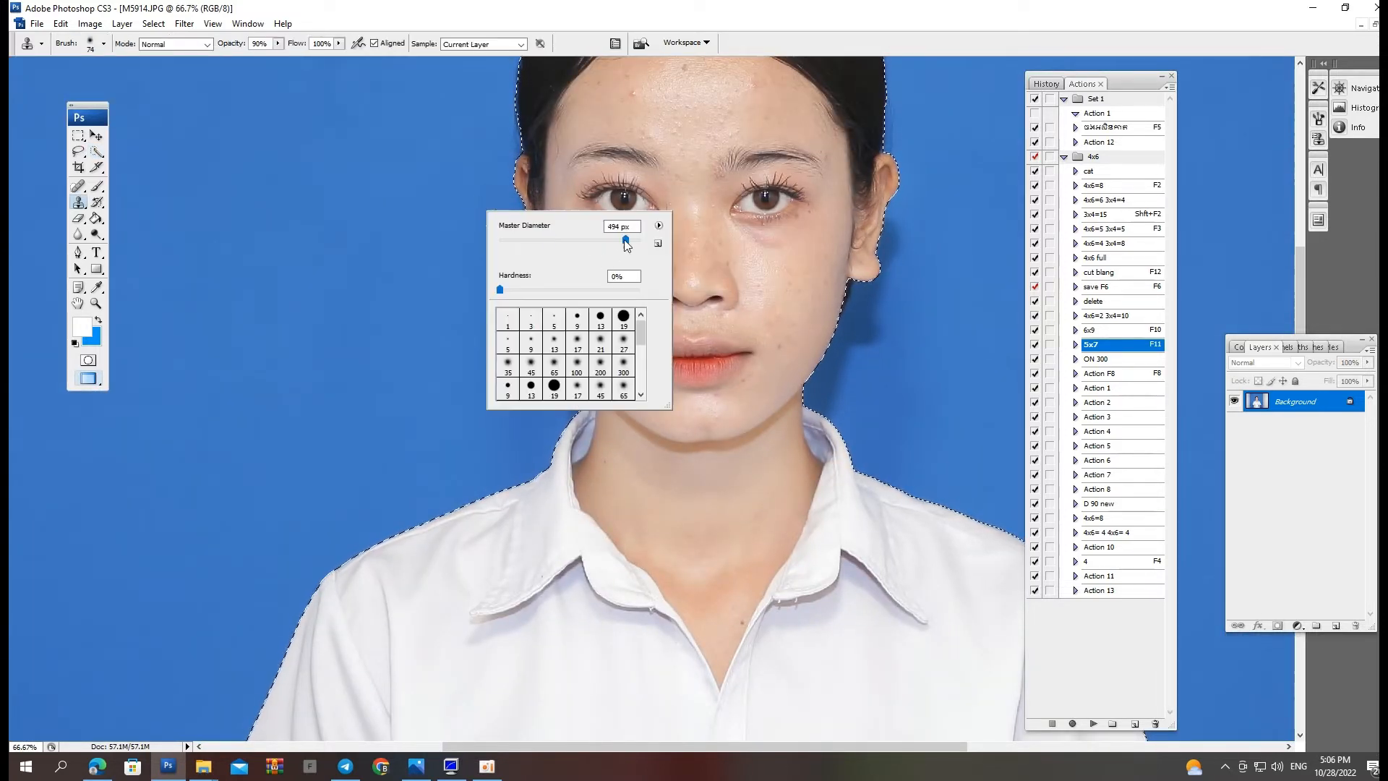
pyautogui.press('Return')
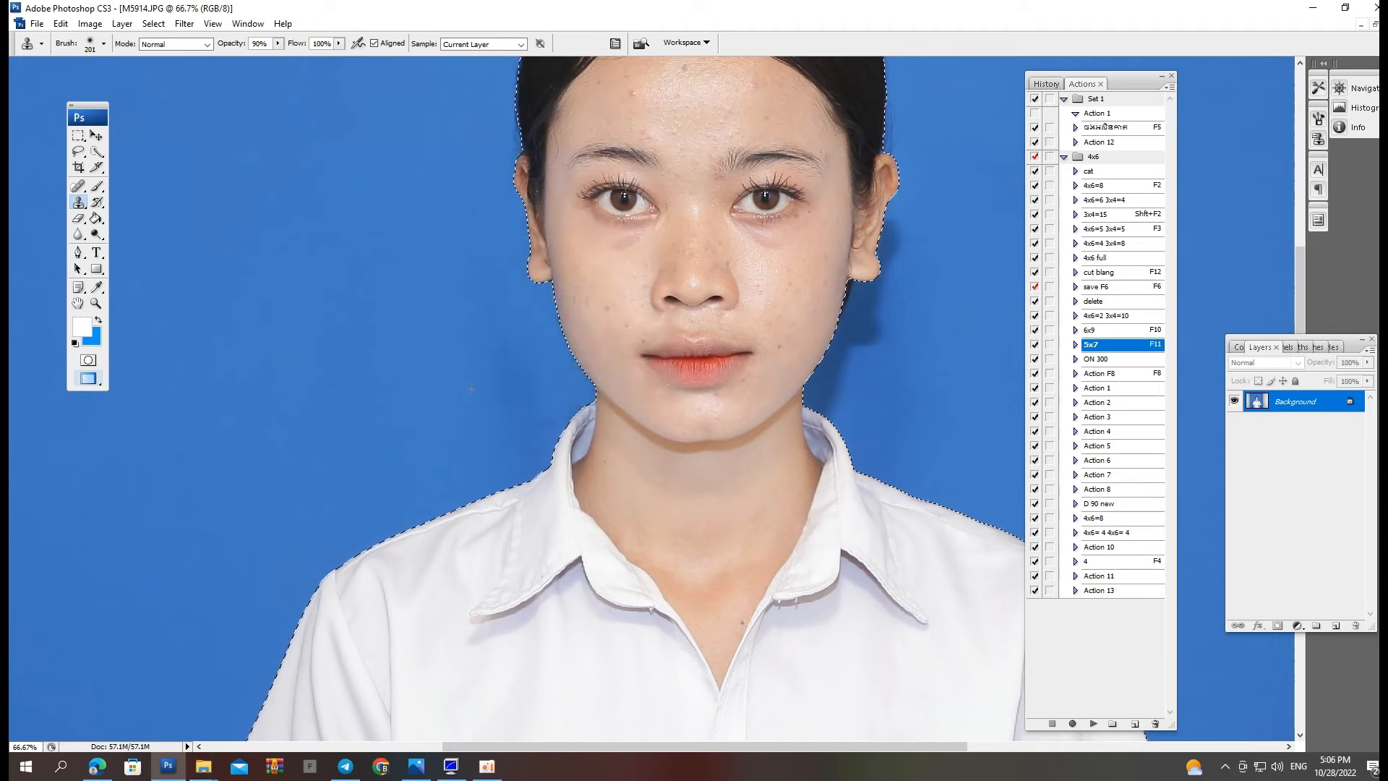
pyautogui.moveTo(687, 449); pyautogui.dragTo(484, 487)
pyautogui.keyDown('alt'); pyautogui.click(787, 186); pyautogui.keyUp('alt')
pyautogui.moveTo(718, 239); pyautogui.dragTo(618, 419)
# Apply a Cooling Filter (82) Photo Filter at 25% density to the selected backdrop and clear the selection.
pyautogui.scroll(-4, 815, 288)
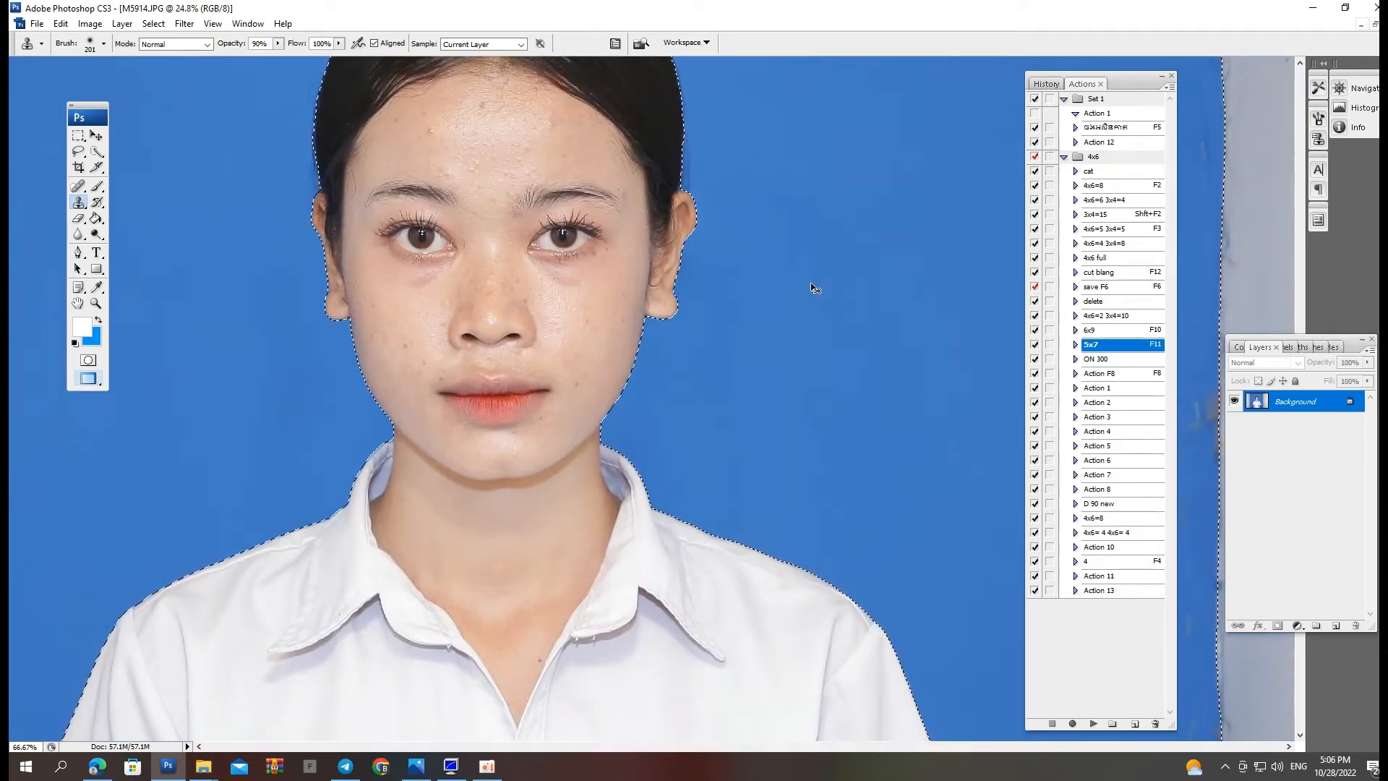
pyautogui.scroll(3, 694, 387)
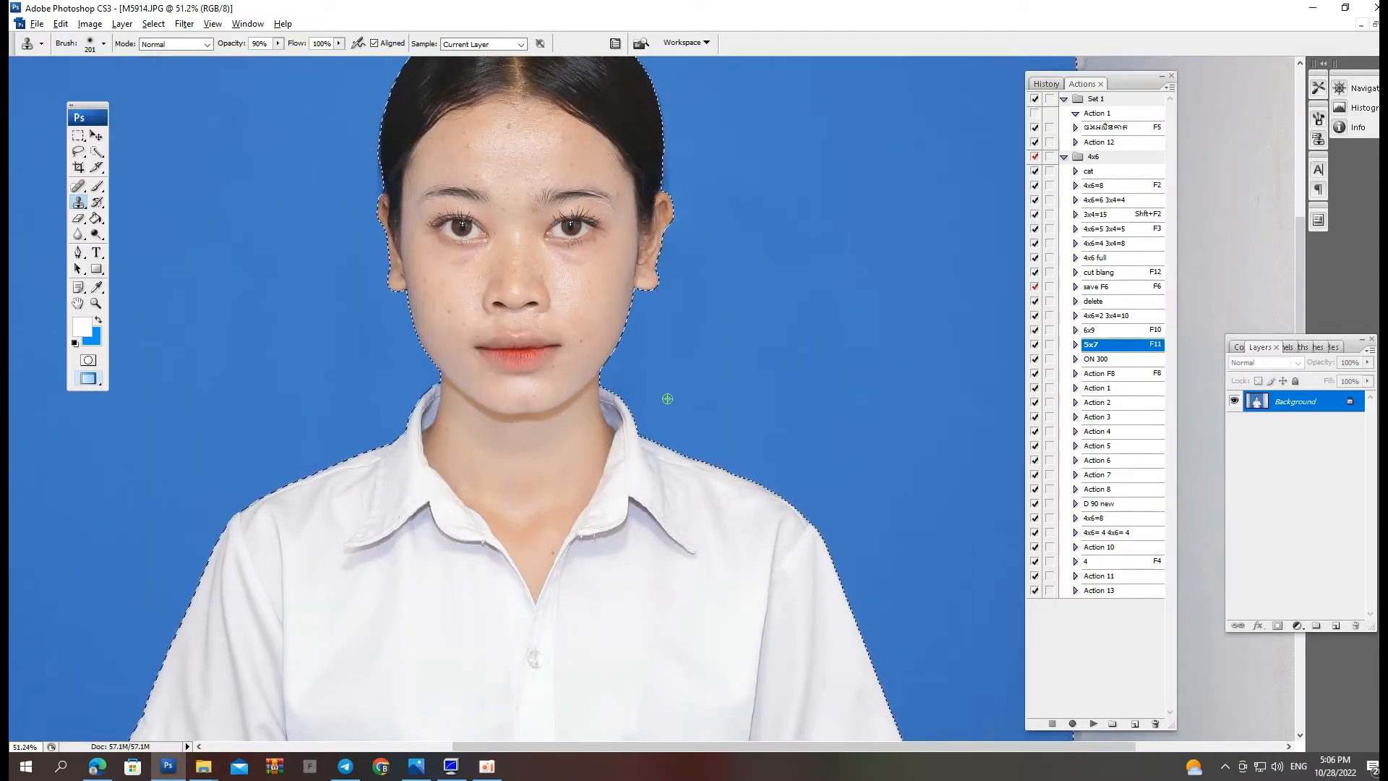
pyautogui.hotkey('alt', 'i')
pyautogui.press('a')
pyautogui.press('f')
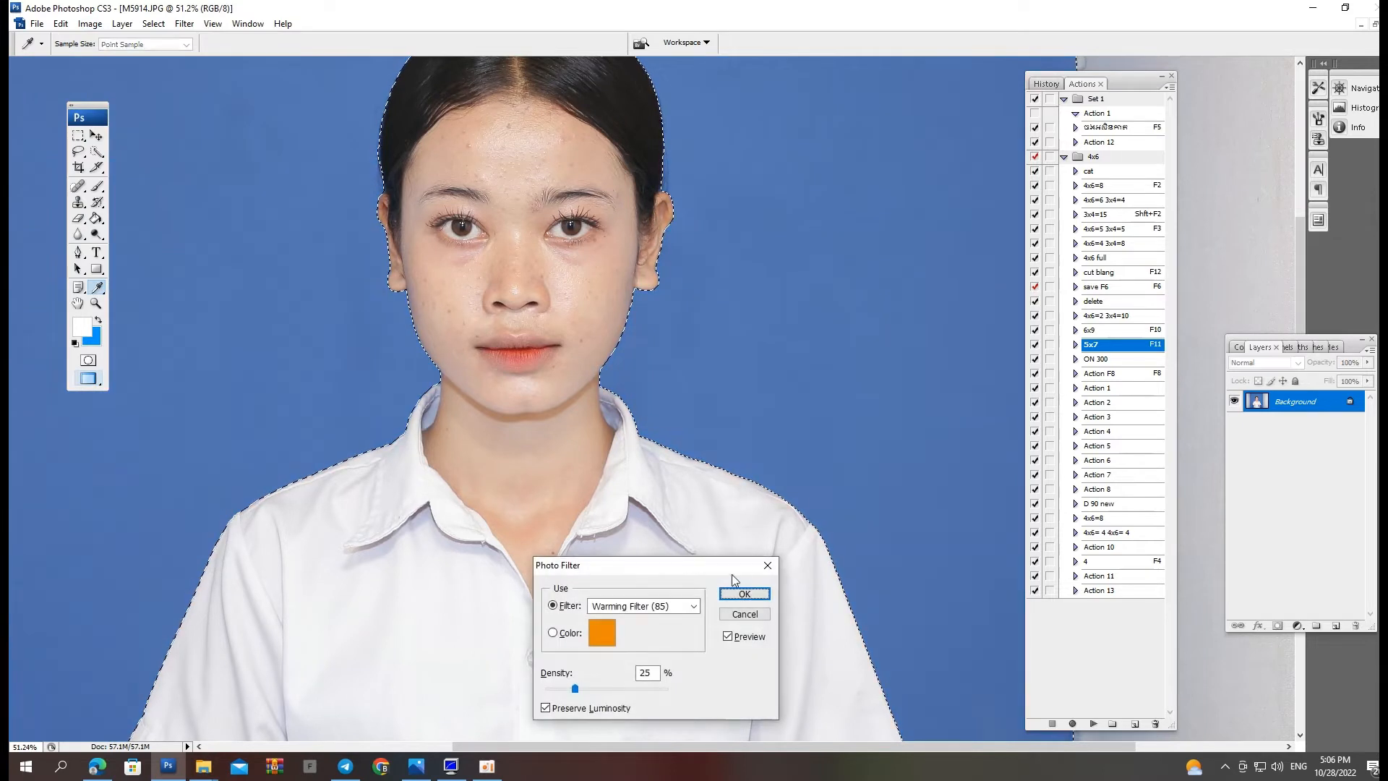
pyautogui.click(692, 610)
pyautogui.click(673, 433)
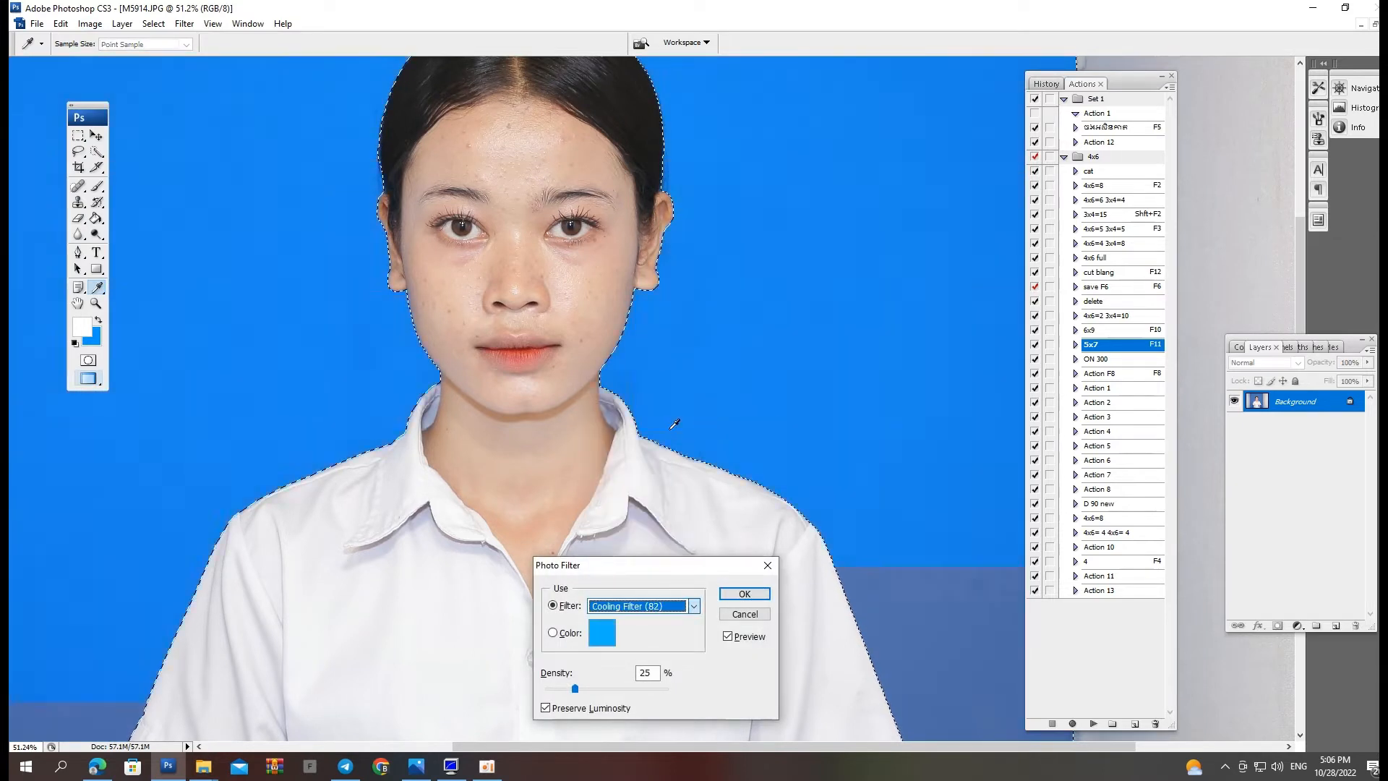
pyautogui.press('Return')
pyautogui.press('s')
pyautogui.hotkey('ctrl', 'd')
# Brighten the face with the Dodge tool, using a 600 px brush on midtones at 10% exposure.
pyautogui.hotkey('ctrl', '-')
pyautogui.hotkey('ctrl', '-')
pyautogui.hotkey('ctrl', '-')
pyautogui.press('o')
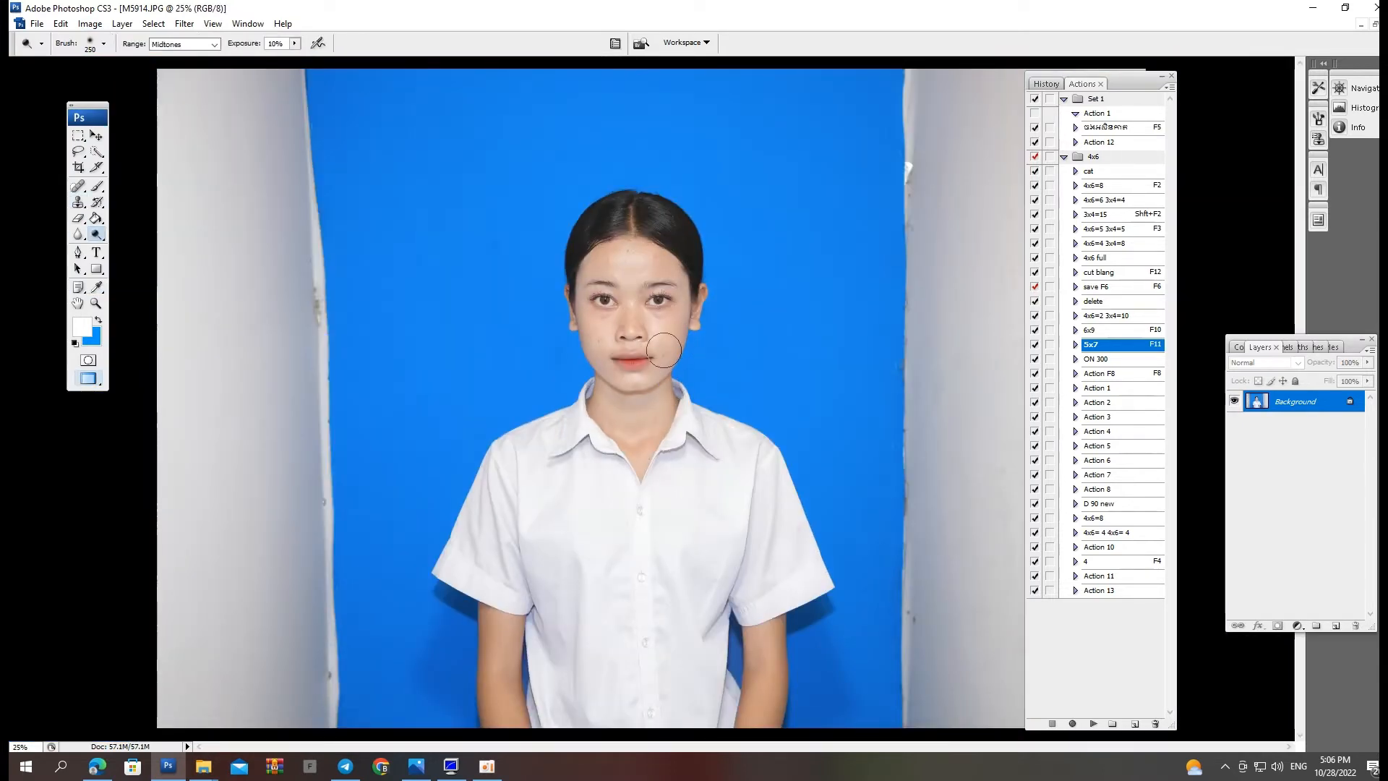
pyautogui.press(']')
pyautogui.press(']')
pyautogui.press(']')
pyautogui.press(']')
pyautogui.hotkey('ctrl', '+')
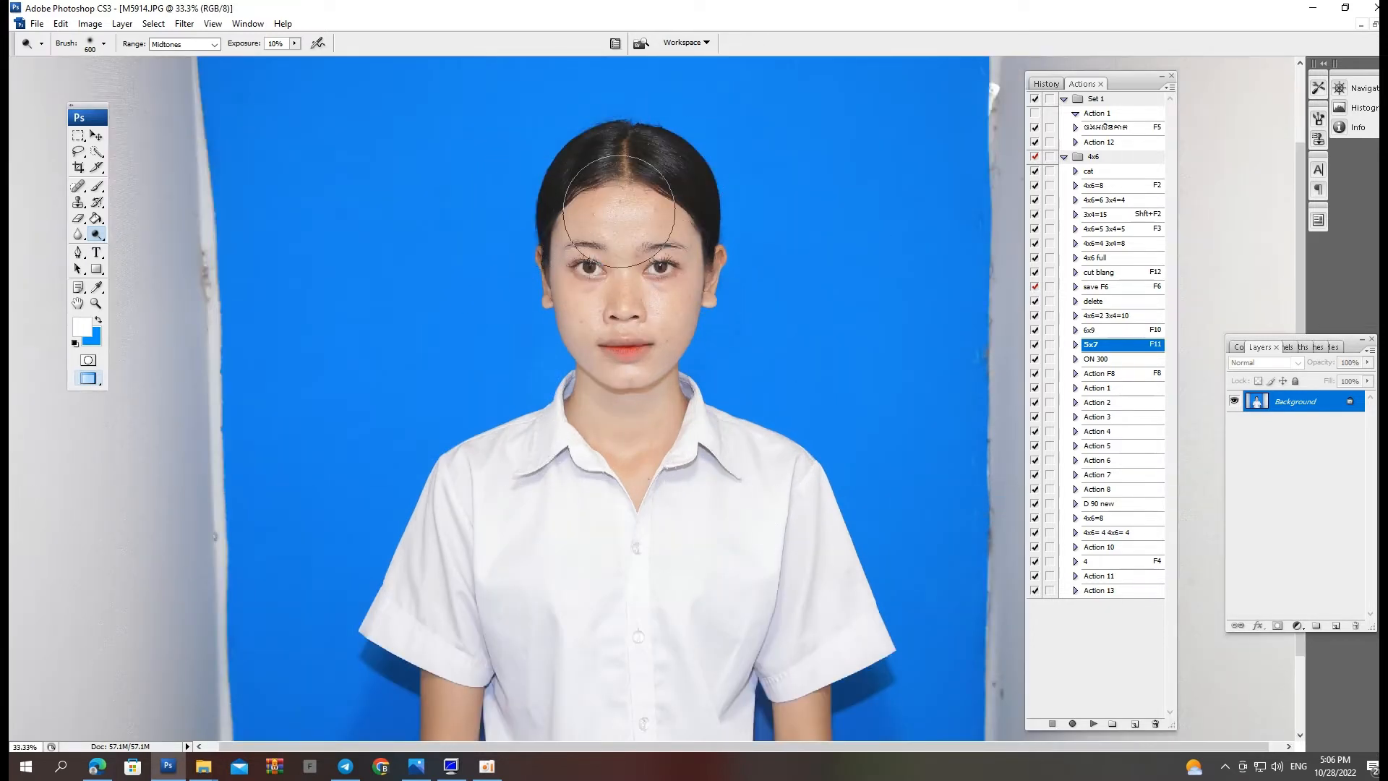
pyautogui.moveTo(611, 221)
pyautogui.mouseDown()
pyautogui.moveTo(607, 233)
pyautogui.moveTo(661, 257)
pyautogui.moveTo(598, 244)
pyautogui.mouseUp()
# Copy the subject's left ear to a new layer from a rectangular selection feathered by 3 pixels.
pyautogui.press('j')
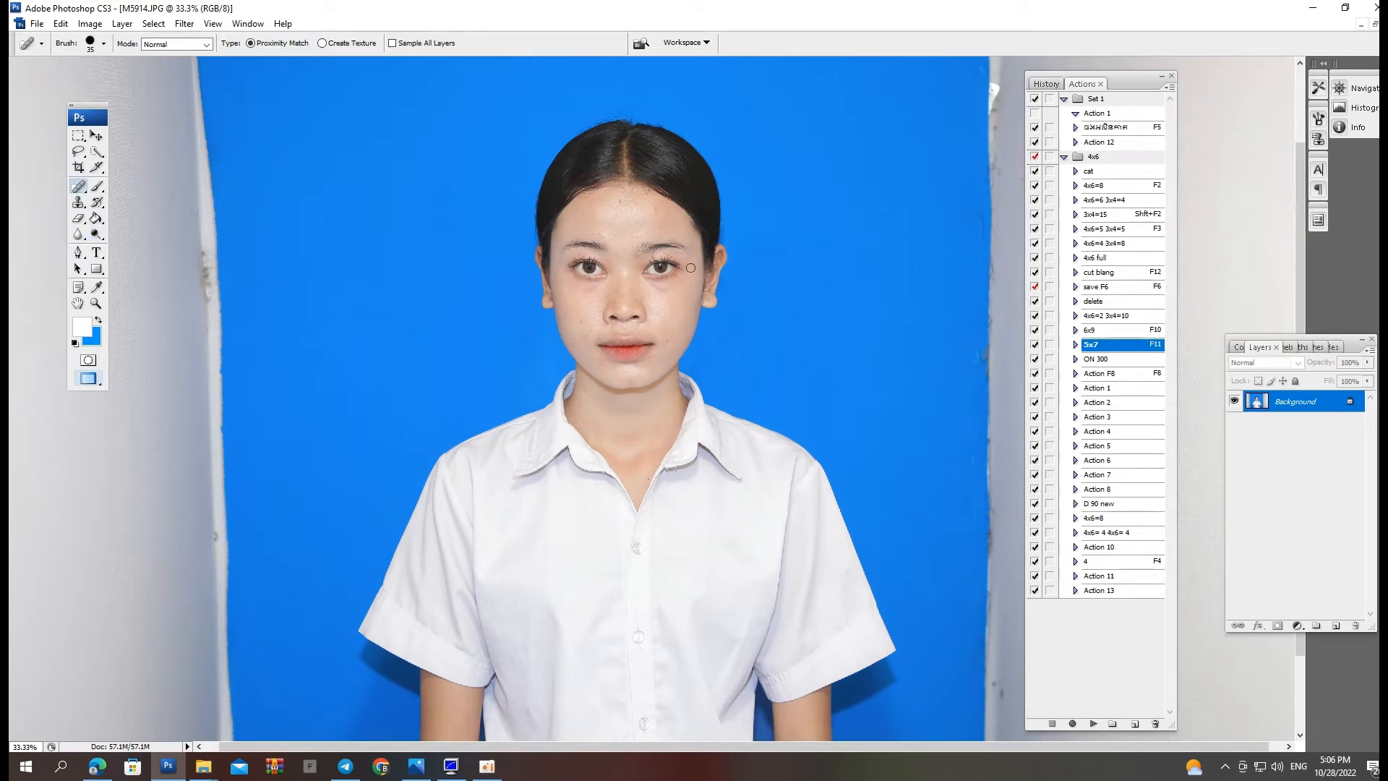
pyautogui.moveTo(669, 138); pyautogui.dragTo(608, 663)
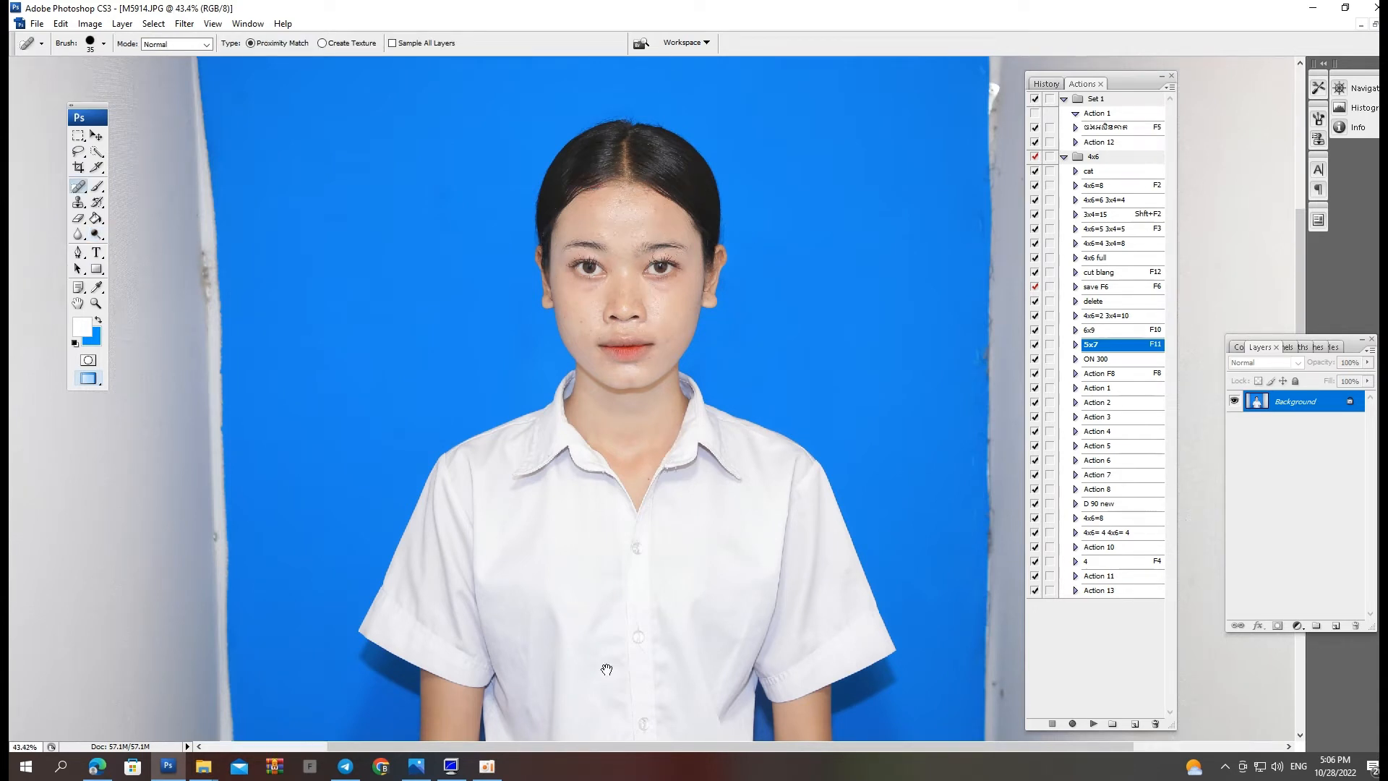
pyautogui.moveTo(430, 357); pyautogui.dragTo(393, 456)
pyautogui.press('m')
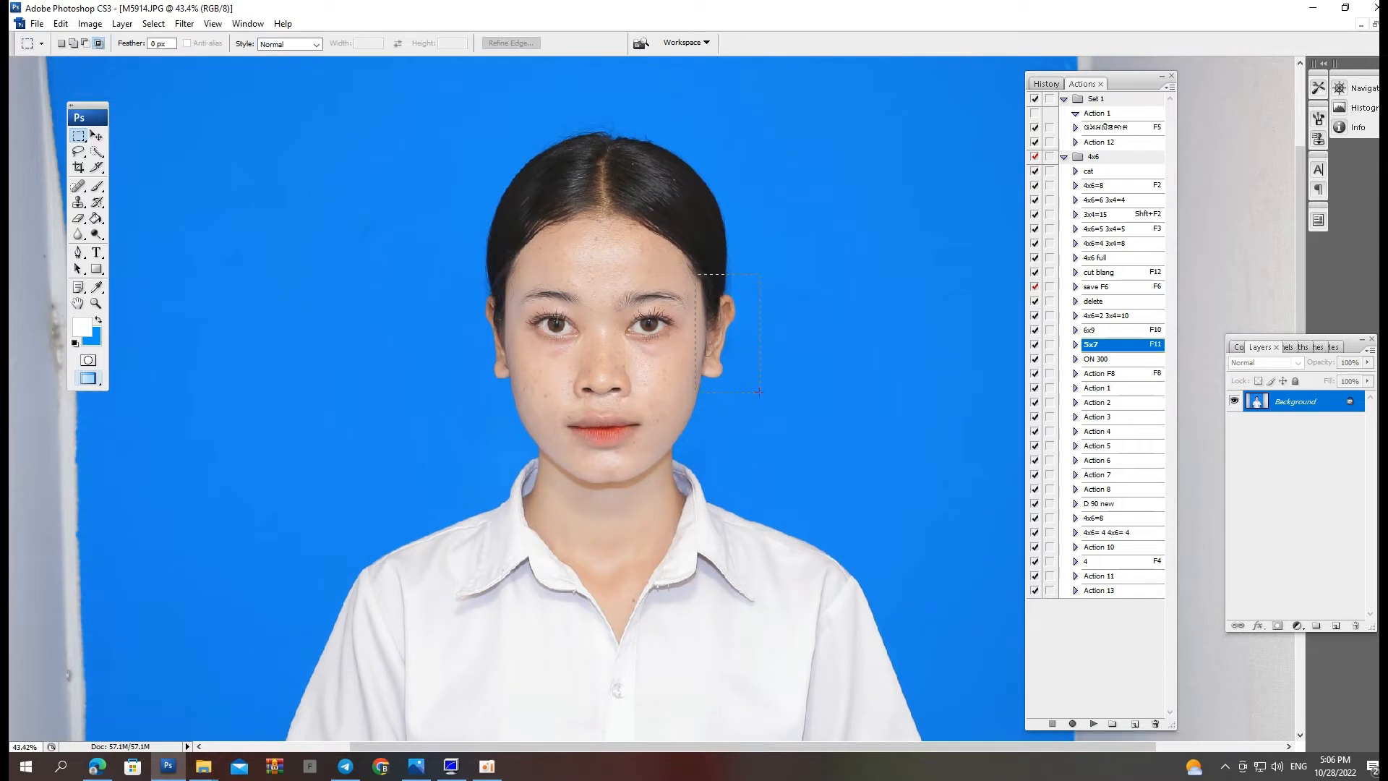
pyautogui.hotkey('ctrl', 'alt', 'd')
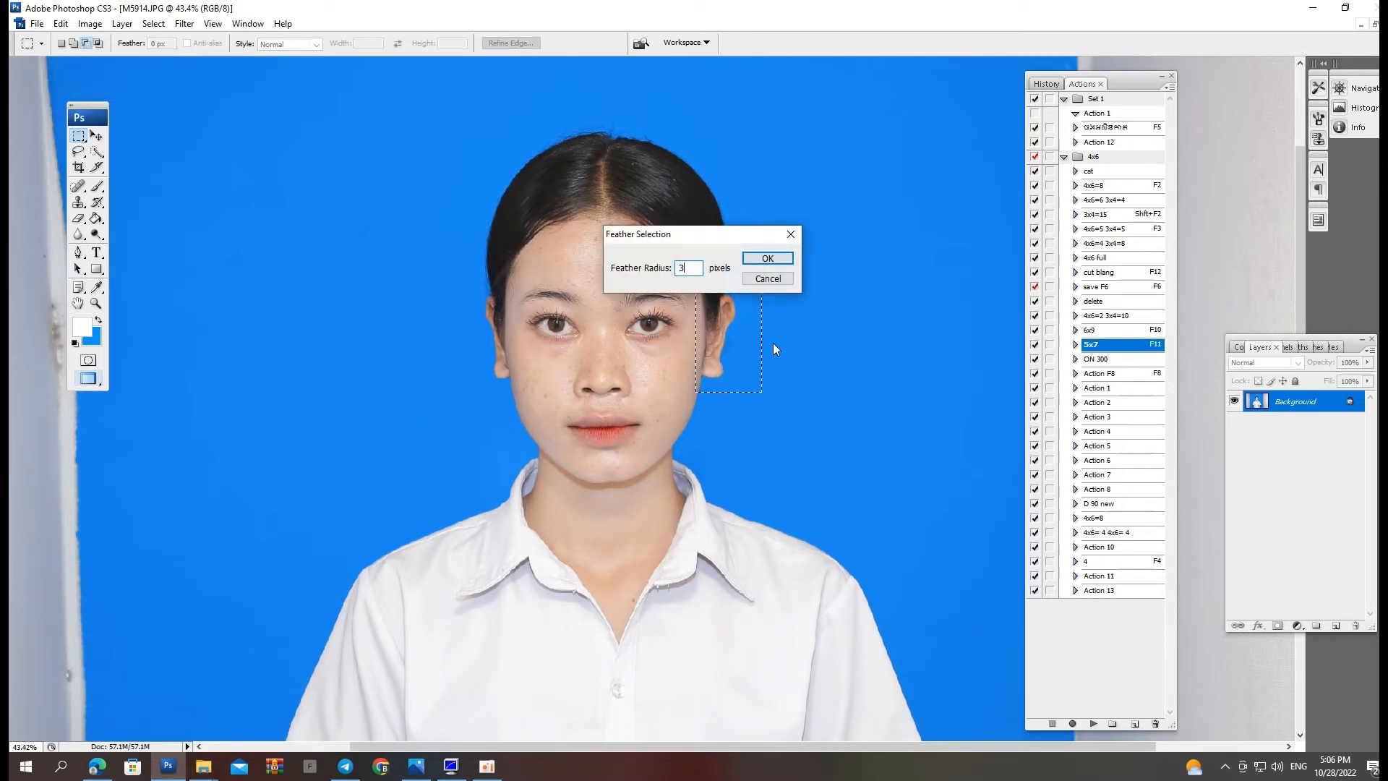
pyautogui.press('Return')
pyautogui.hotkey('ctrl', 'j')
# Flip the copied ear horizontally and place it over the subject's right ear.
pyautogui.hotkey('ctrl', 't')
pyautogui.rightClick(735, 350)
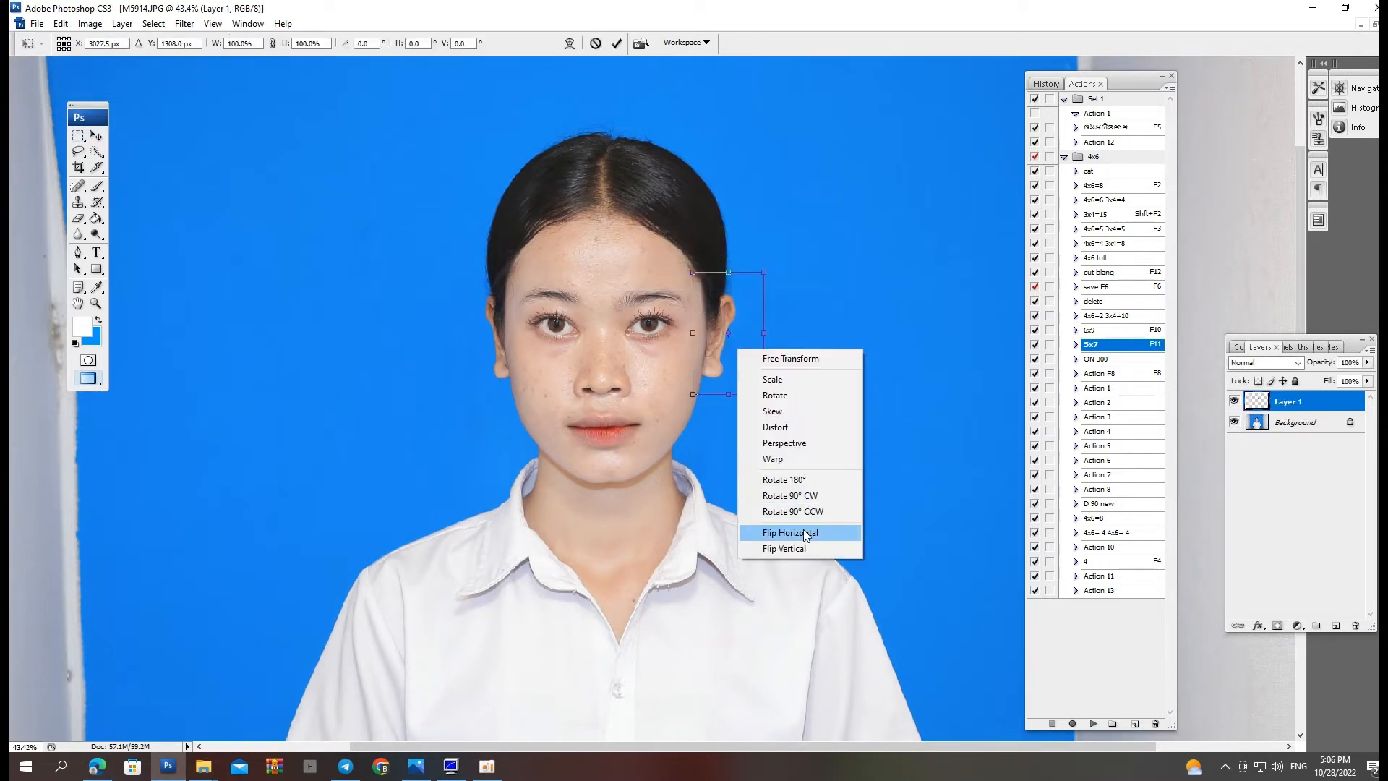
pyautogui.click(795, 533)
pyautogui.moveTo(722, 324); pyautogui.dragTo(487, 329)
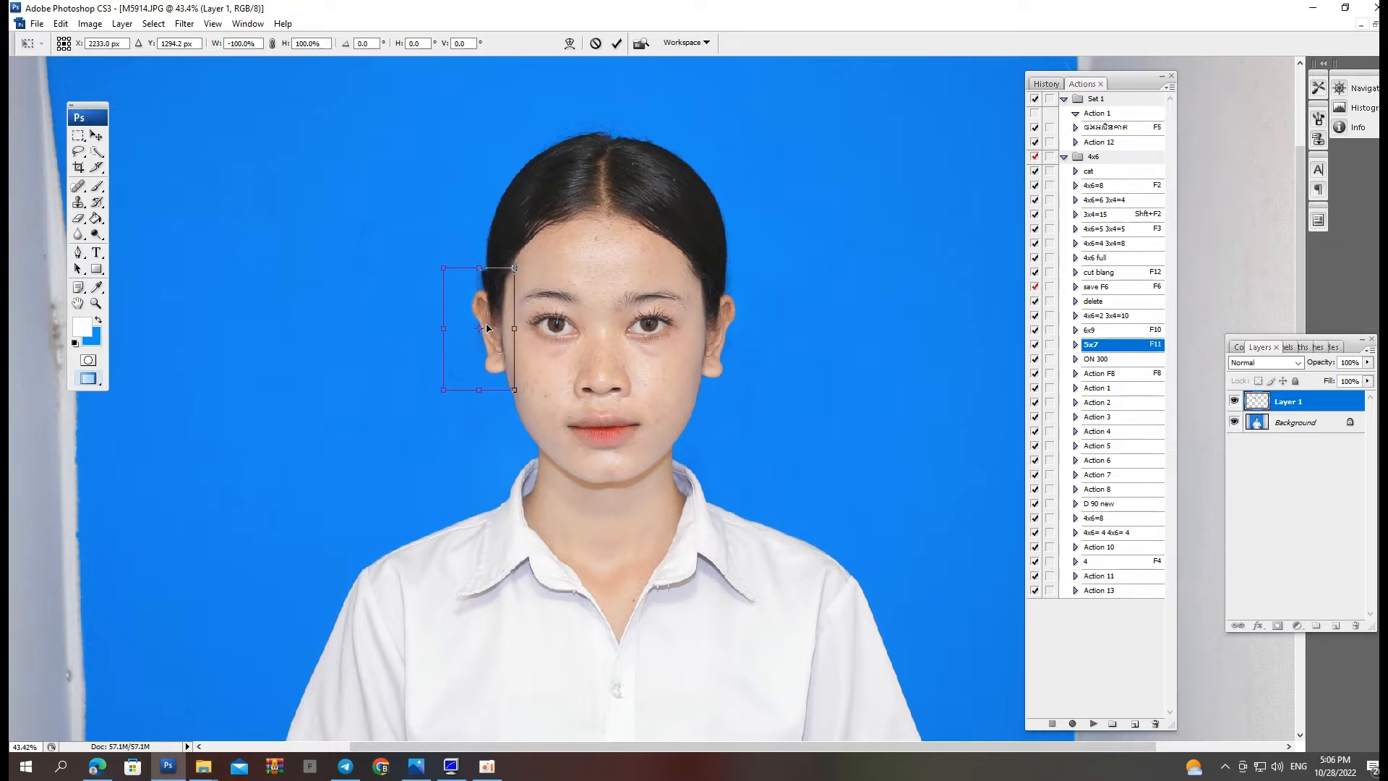
pyautogui.press('Return')
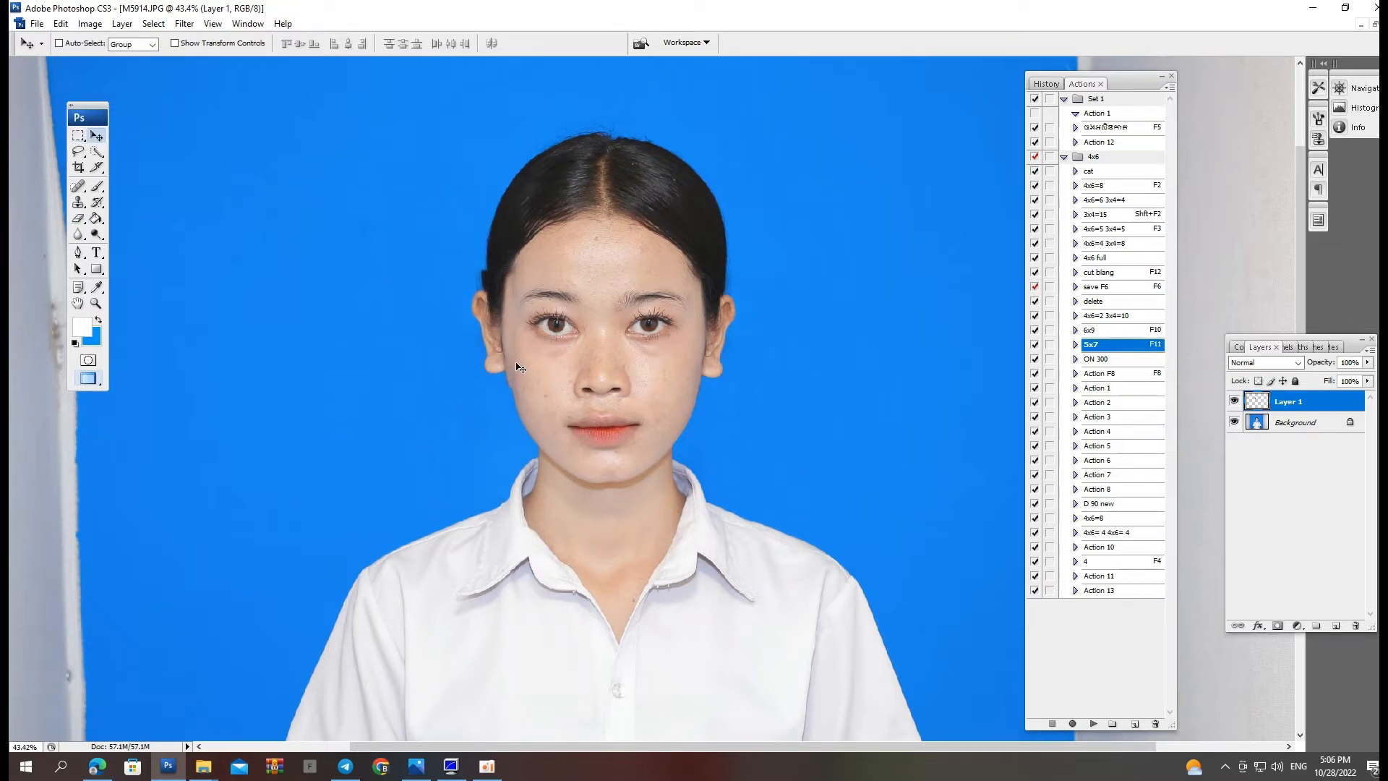
# Nudge the ear copy into alignment and erase its overlap on the cheek and hairline with a soft 267 px Eraser.
pyautogui.press('e')
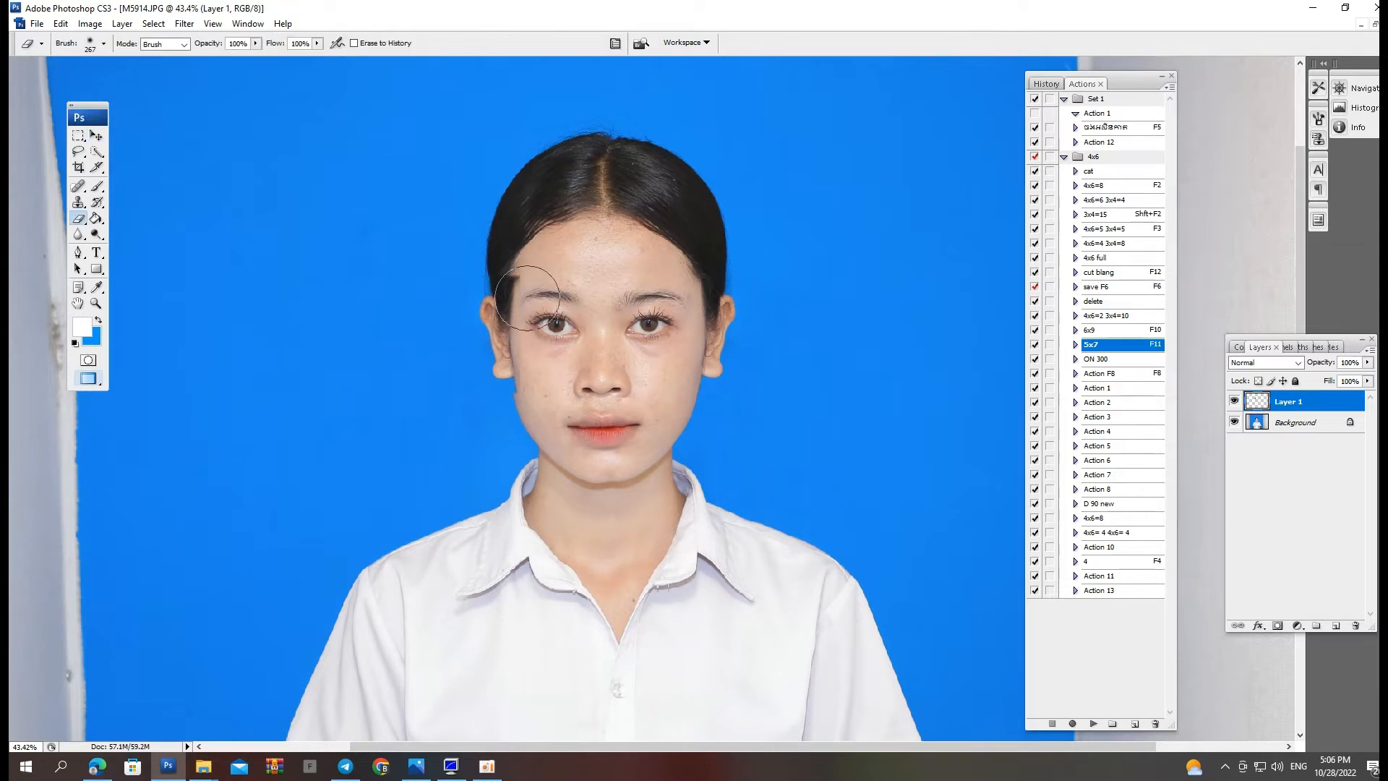
pyautogui.press('v')
pyautogui.moveTo(491, 343)
pyautogui.mouseDown()
pyautogui.moveTo(521, 316)
pyautogui.moveTo(493, 349)
pyautogui.mouseUp()
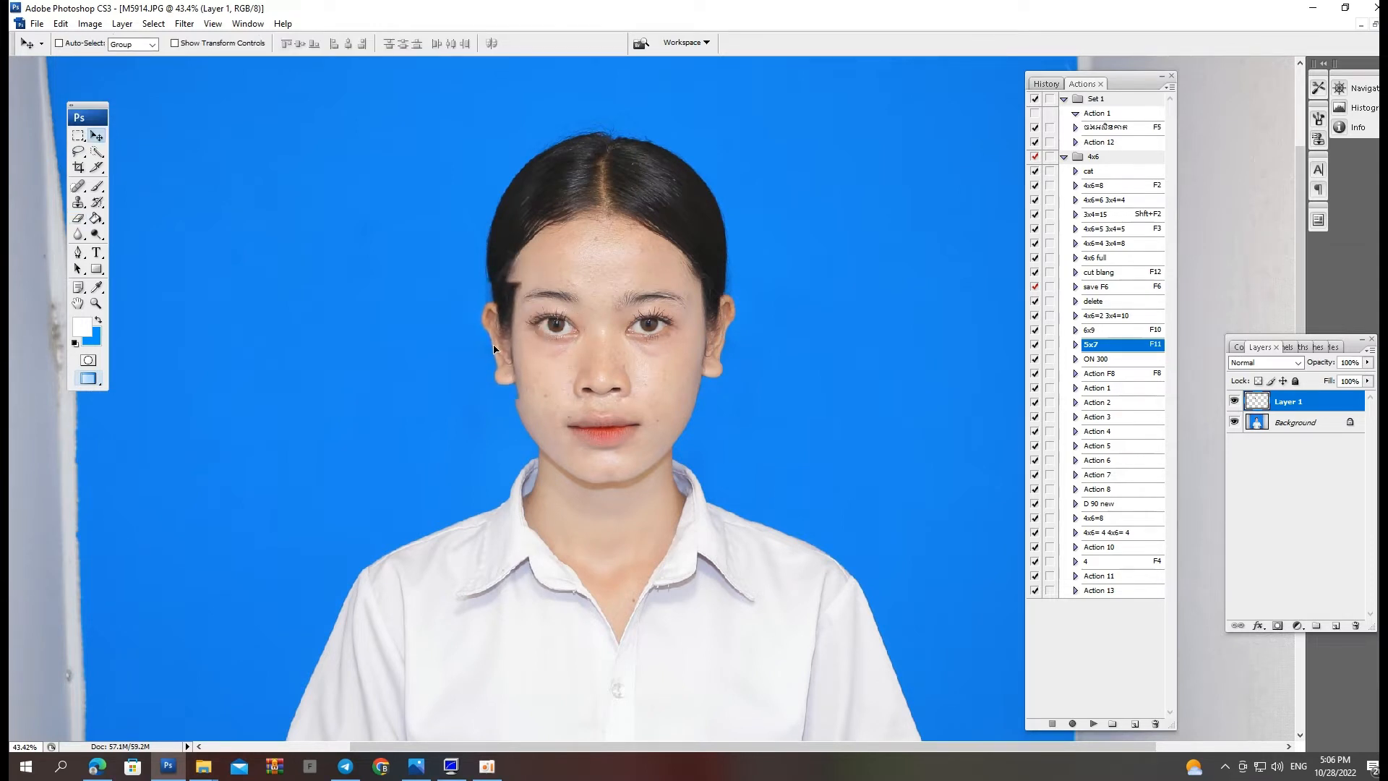
pyautogui.press('e')
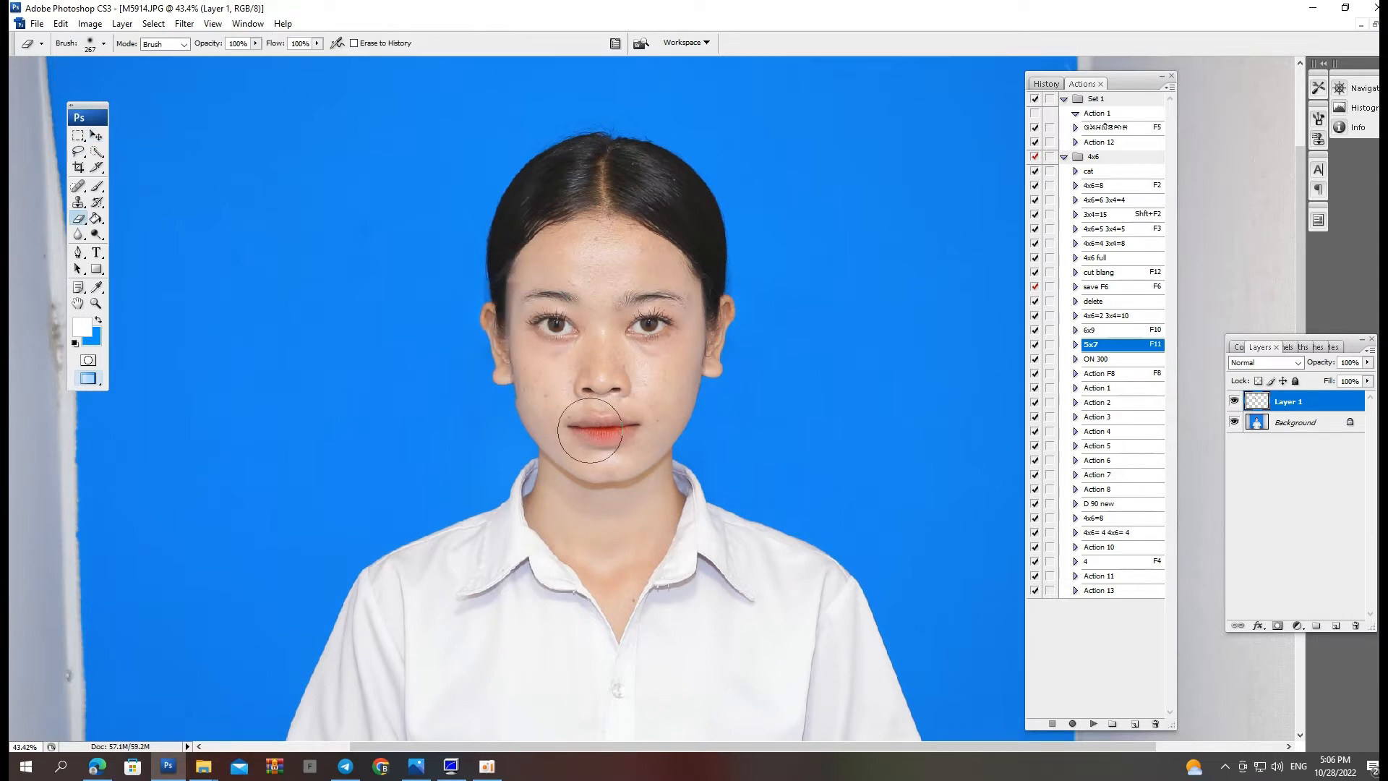
pyautogui.press('v')
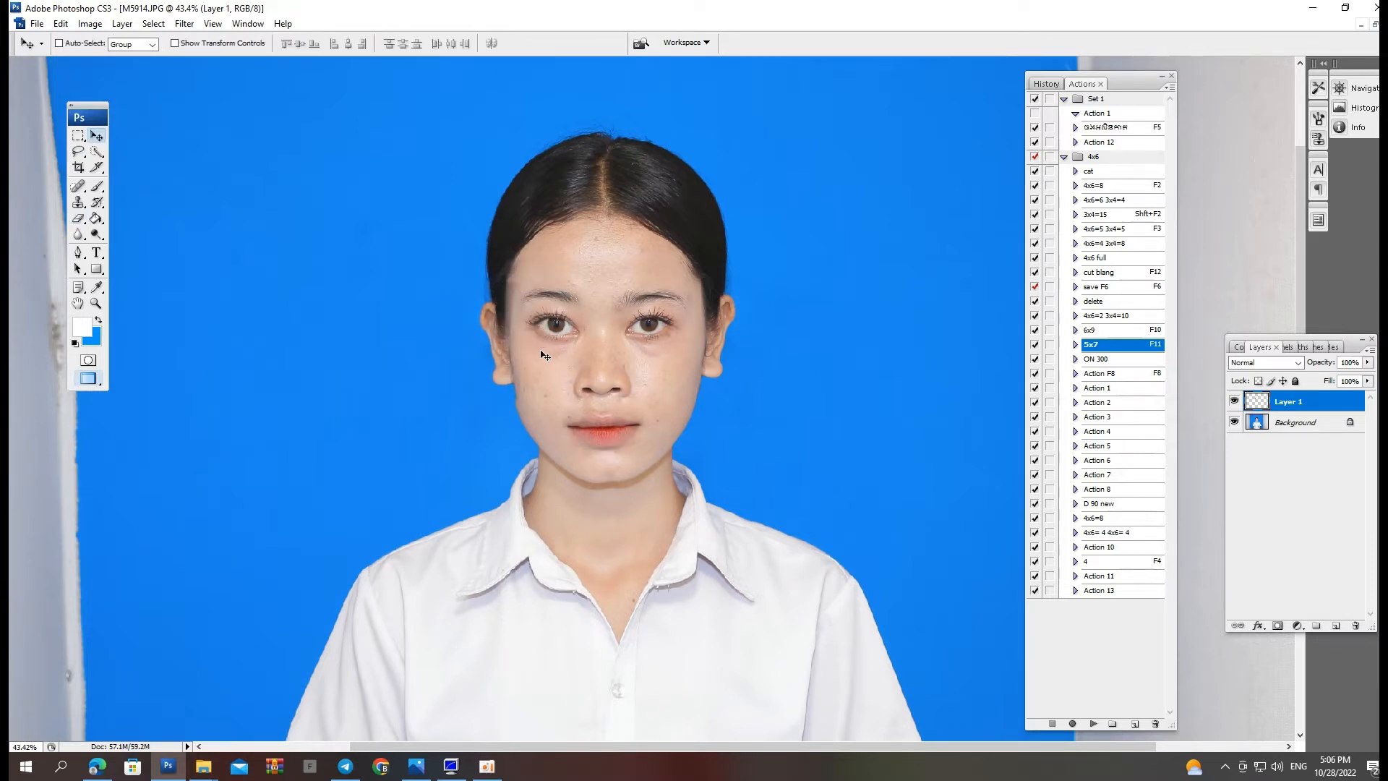
# Refine the ear copy's inner edge against the face with the Eraser at 52 px and adjust its placement.
pyautogui.press('e')
pyautogui.rightClick(558, 316)
pyautogui.moveTo(597, 334); pyautogui.dragTo(604, 334)
pyautogui.press('Return')
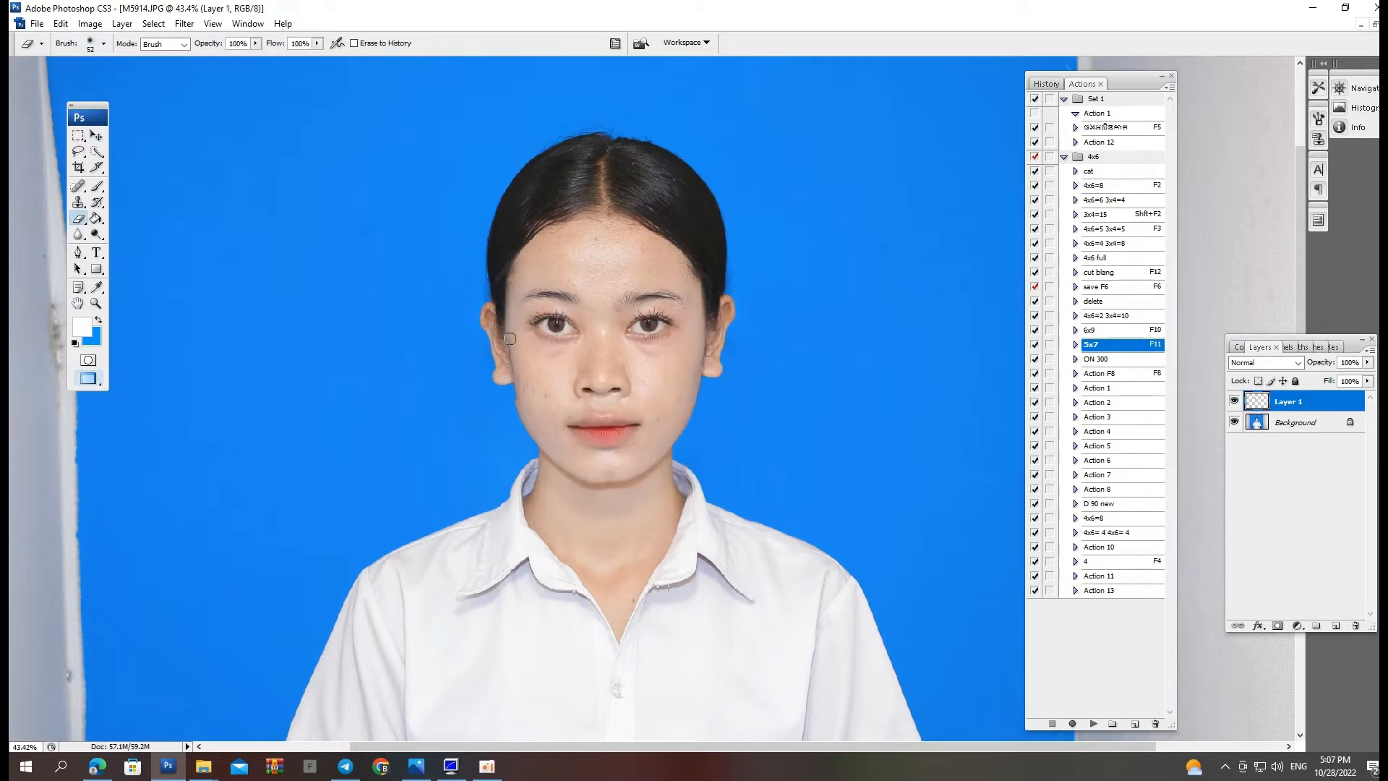
pyautogui.press('c')
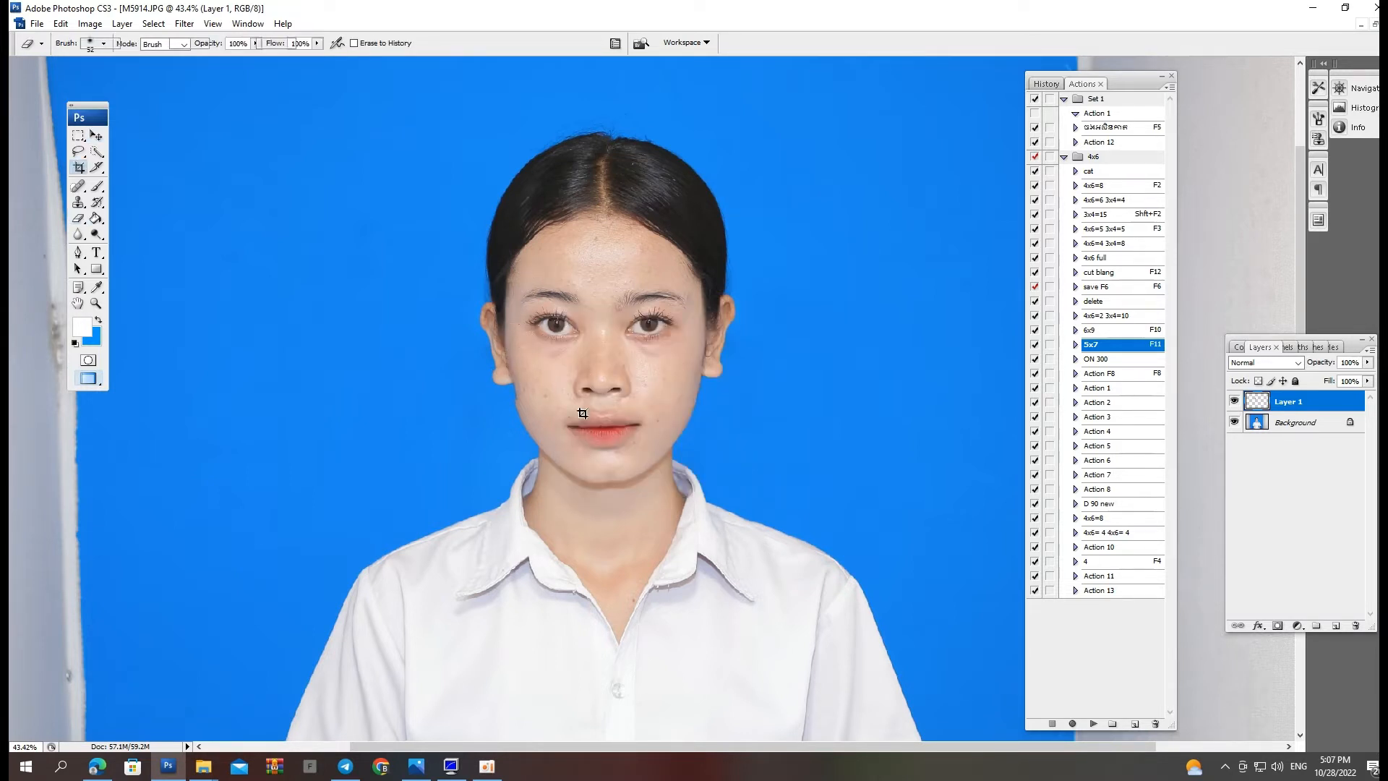
pyautogui.press('v')
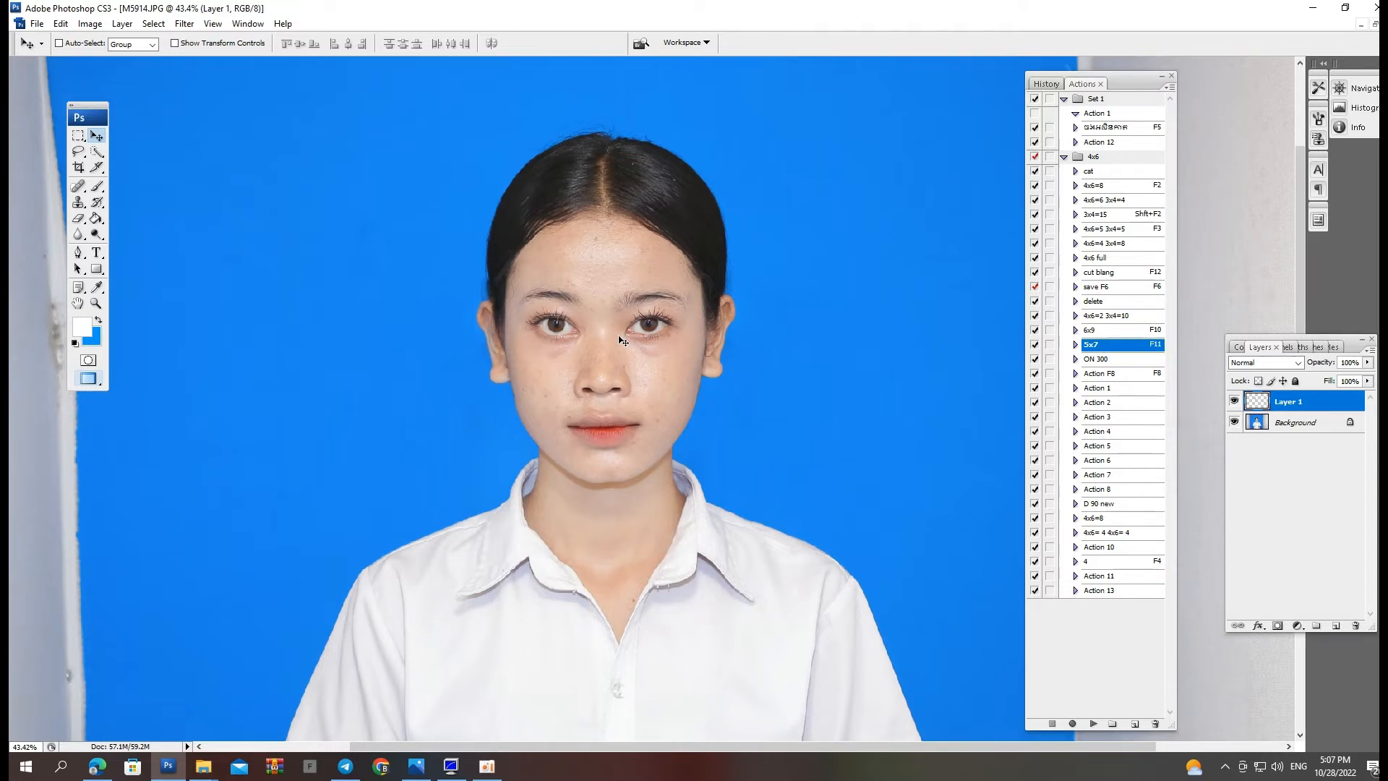
# Rotate the ear copy by 1° and erase its leftover edges along the hair and cheek with the 52 px Eraser.
pyautogui.hotkey('ctrl', 't')
pyautogui.moveTo(747, 315); pyautogui.dragTo(823, 319)
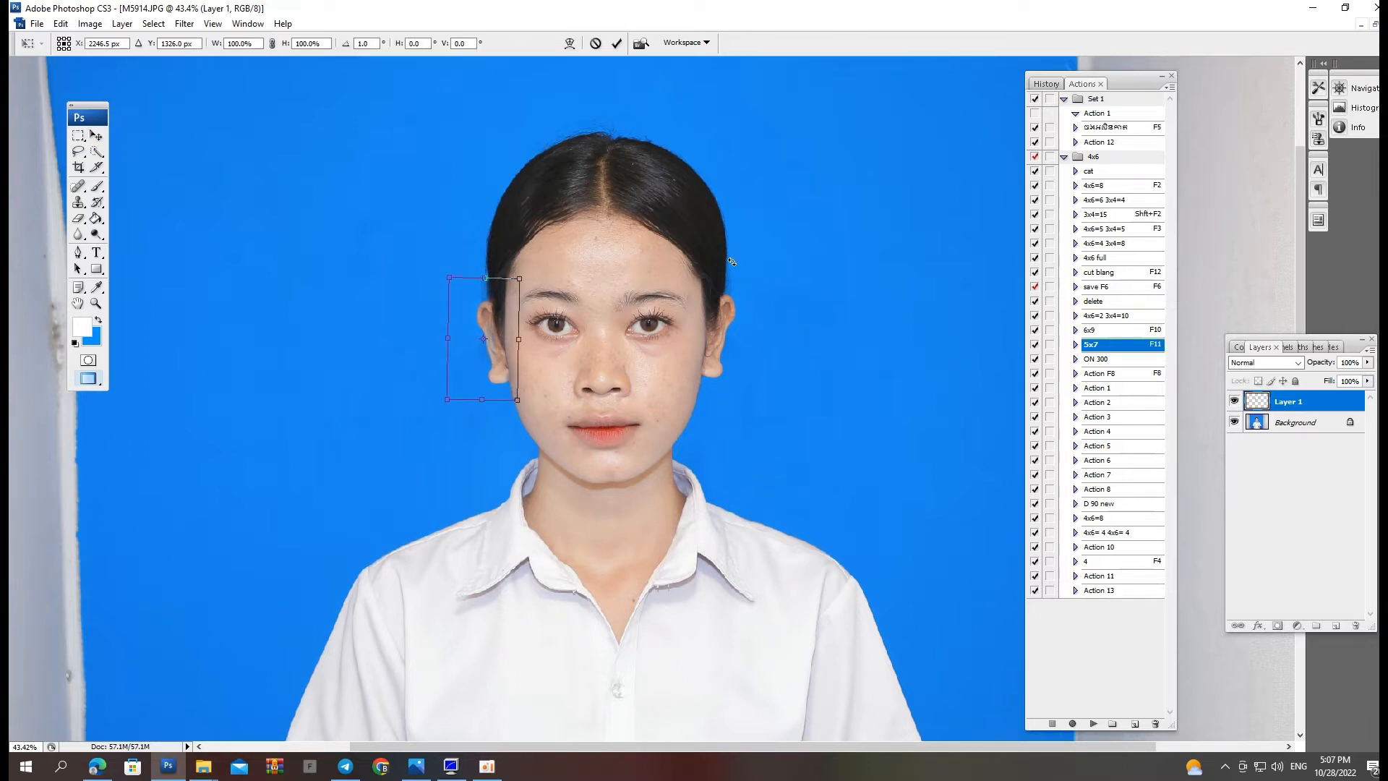
pyautogui.press('Return')
pyautogui.moveTo(478, 191); pyautogui.dragTo(626, 503)
pyautogui.press('e')
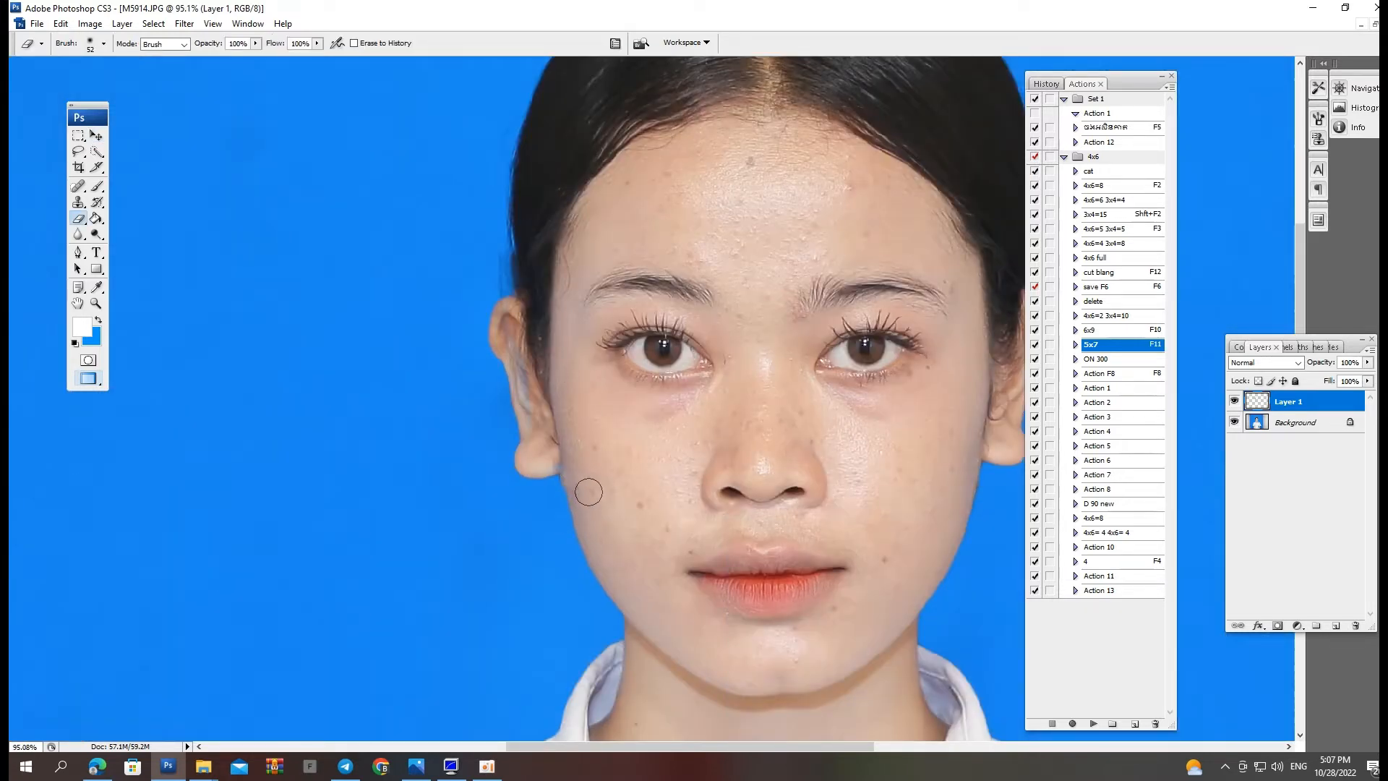
pyautogui.moveTo(564, 253); pyautogui.dragTo(523, 305)
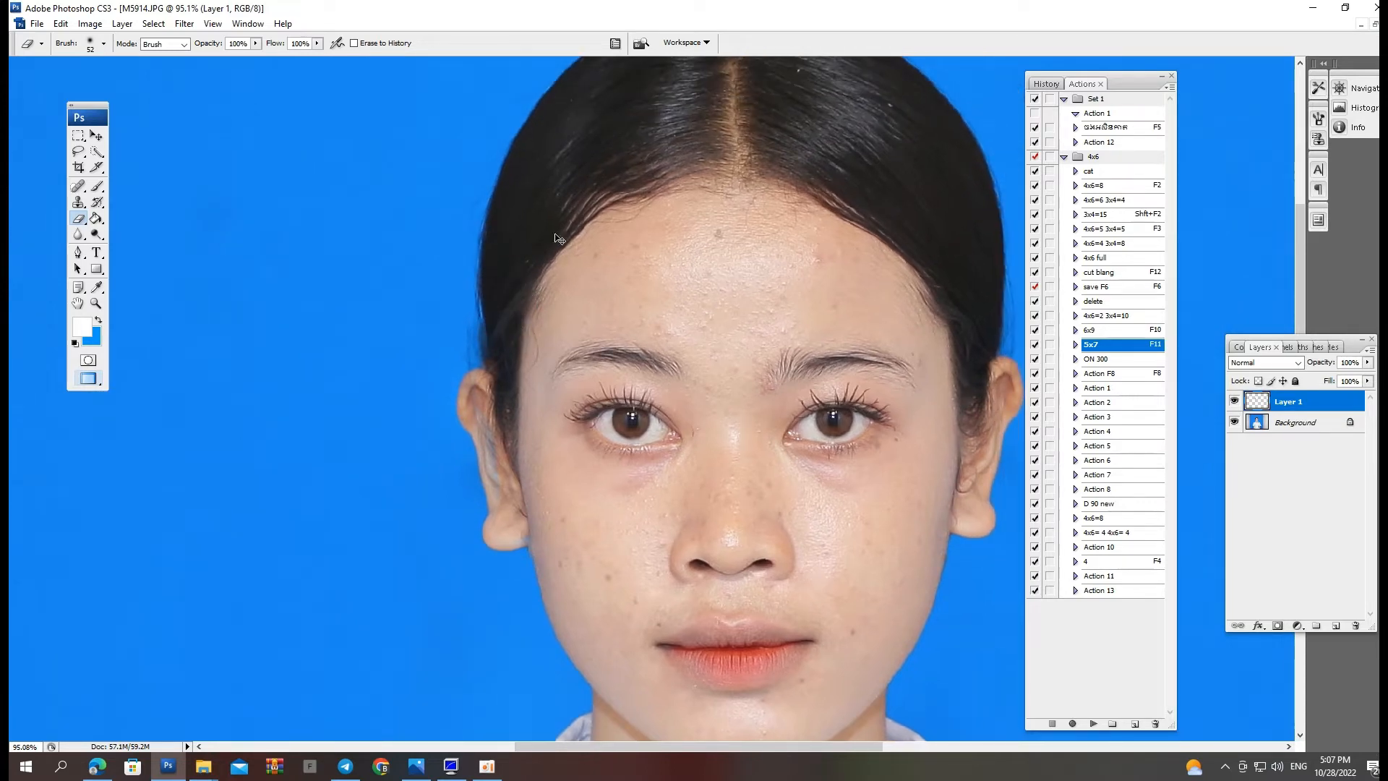
# Merge the ear copy layer down into the Background layer.
pyautogui.hotkey('ctrl', '-')
pyautogui.hotkey('ctrl', 'l')
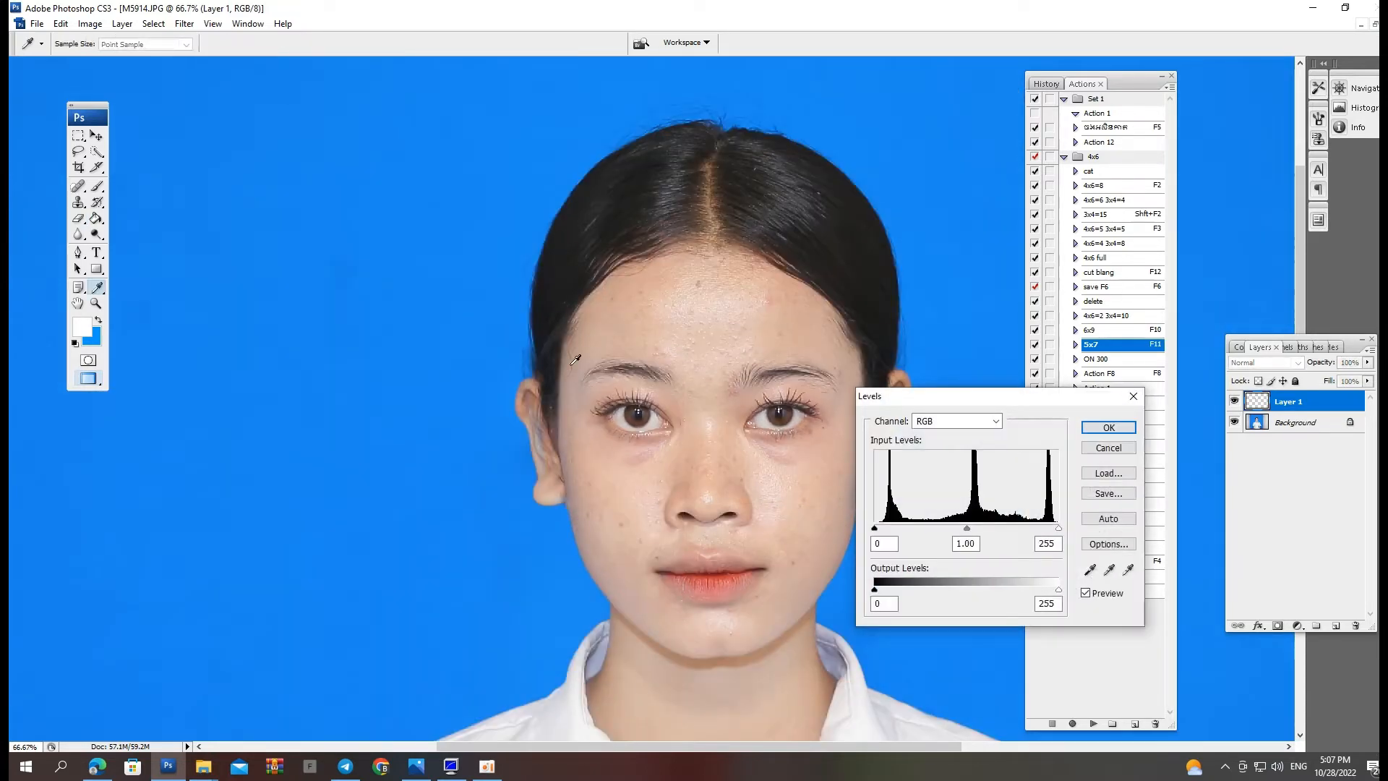
pyautogui.press('Escape')
pyautogui.hotkey('ctrl', 'e')
# Clone over the seam where the hair meets the subject's right ear with a soft 41 px Clone Stamp at 90% opacity.
pyautogui.press('s')
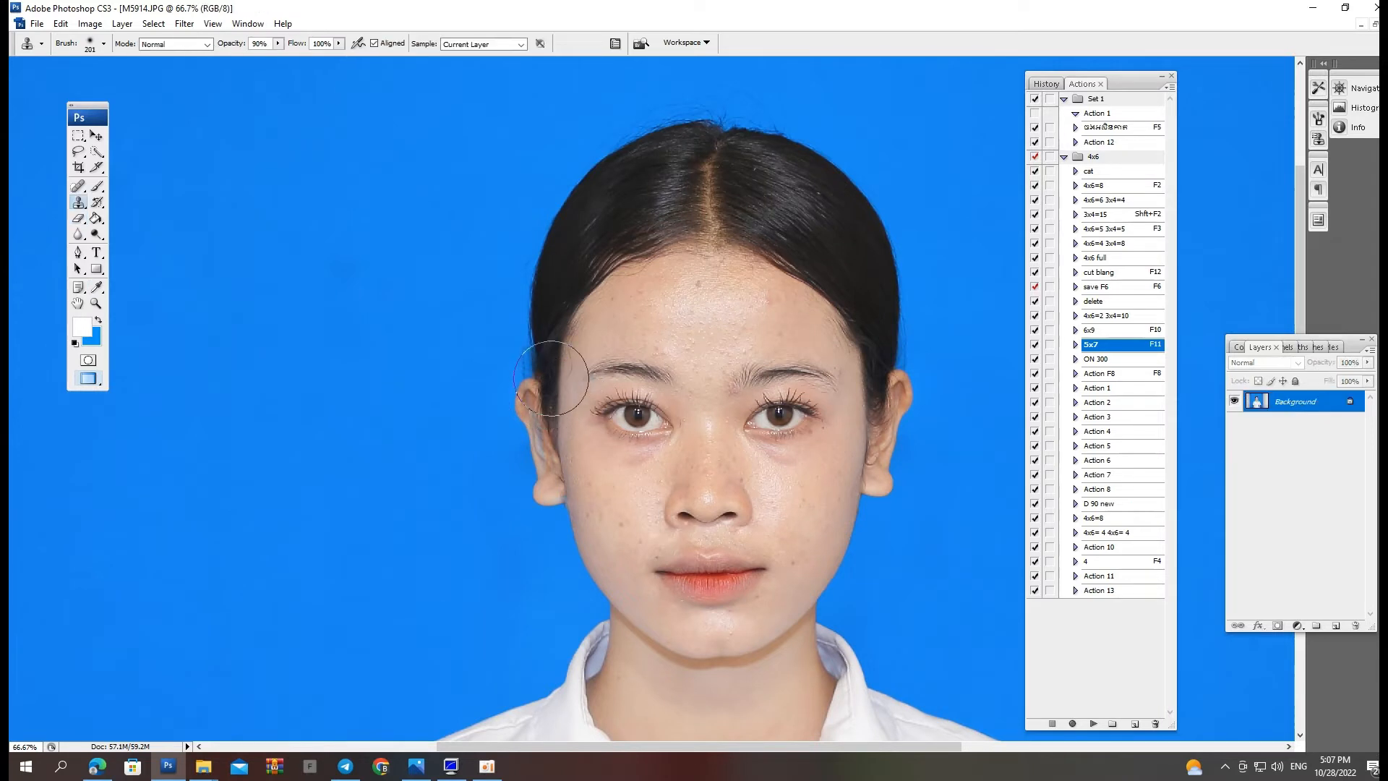
pyautogui.rightClick(596, 385)
pyautogui.click(551, 310)
pyautogui.hotkey('ctrl', '-')
# Clone clean blue backdrop over the stray hairs above the crown with a soft 88 px Clone Stamp.
pyautogui.press('w')
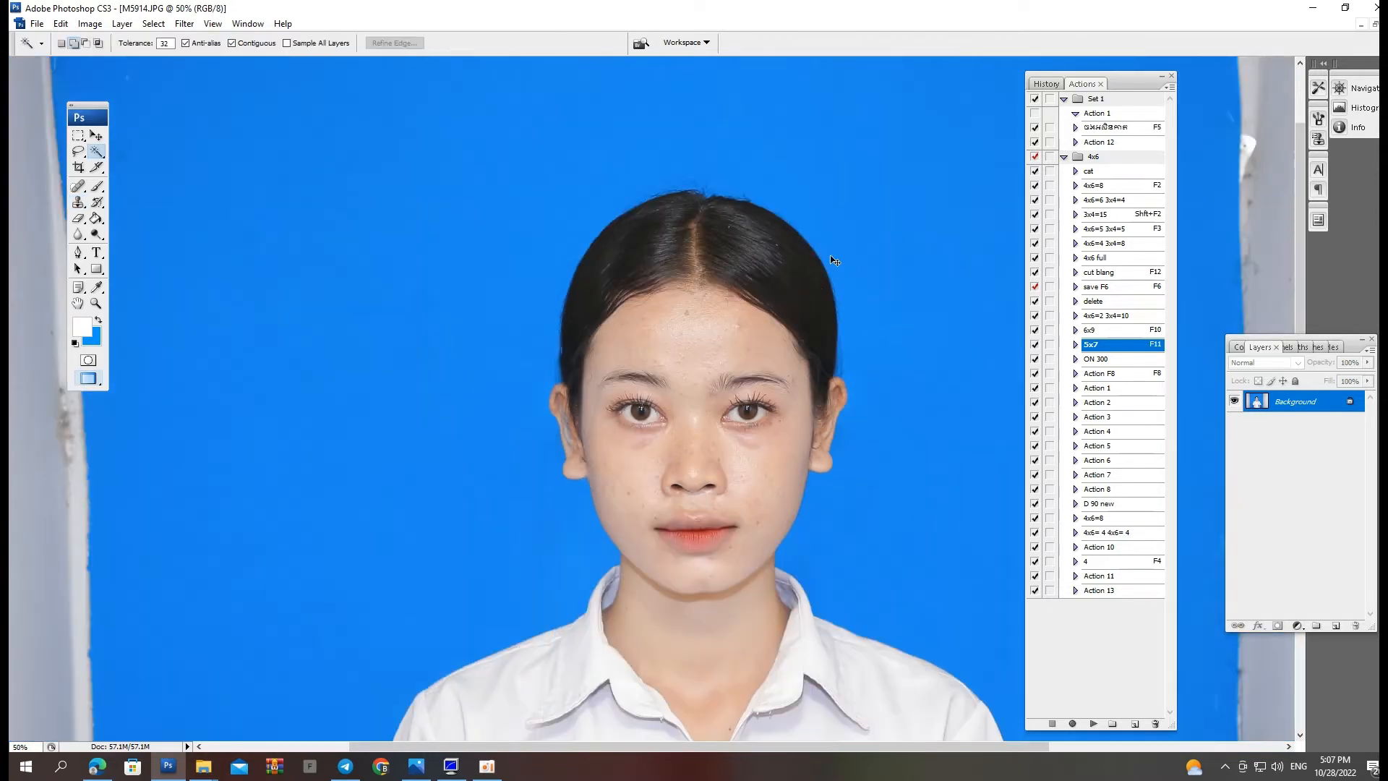
pyautogui.press('s')
pyautogui.rightClick(710, 154)
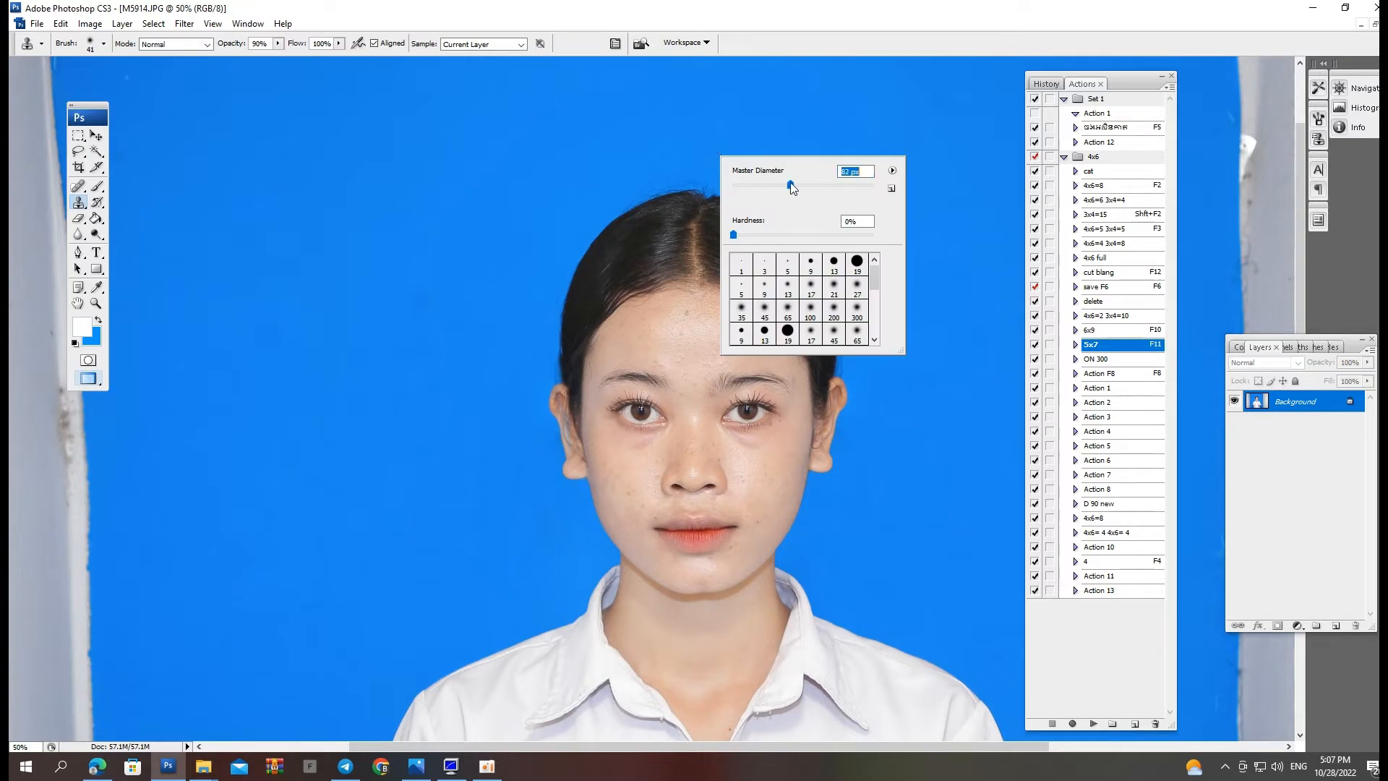
pyautogui.keyDown('alt'); pyautogui.click(627, 146); pyautogui.keyUp('alt')
pyautogui.moveTo(703, 167)
pyautogui.mouseDown()
pyautogui.moveTo(731, 174)
pyautogui.moveTo(719, 176)
pyautogui.mouseUp()
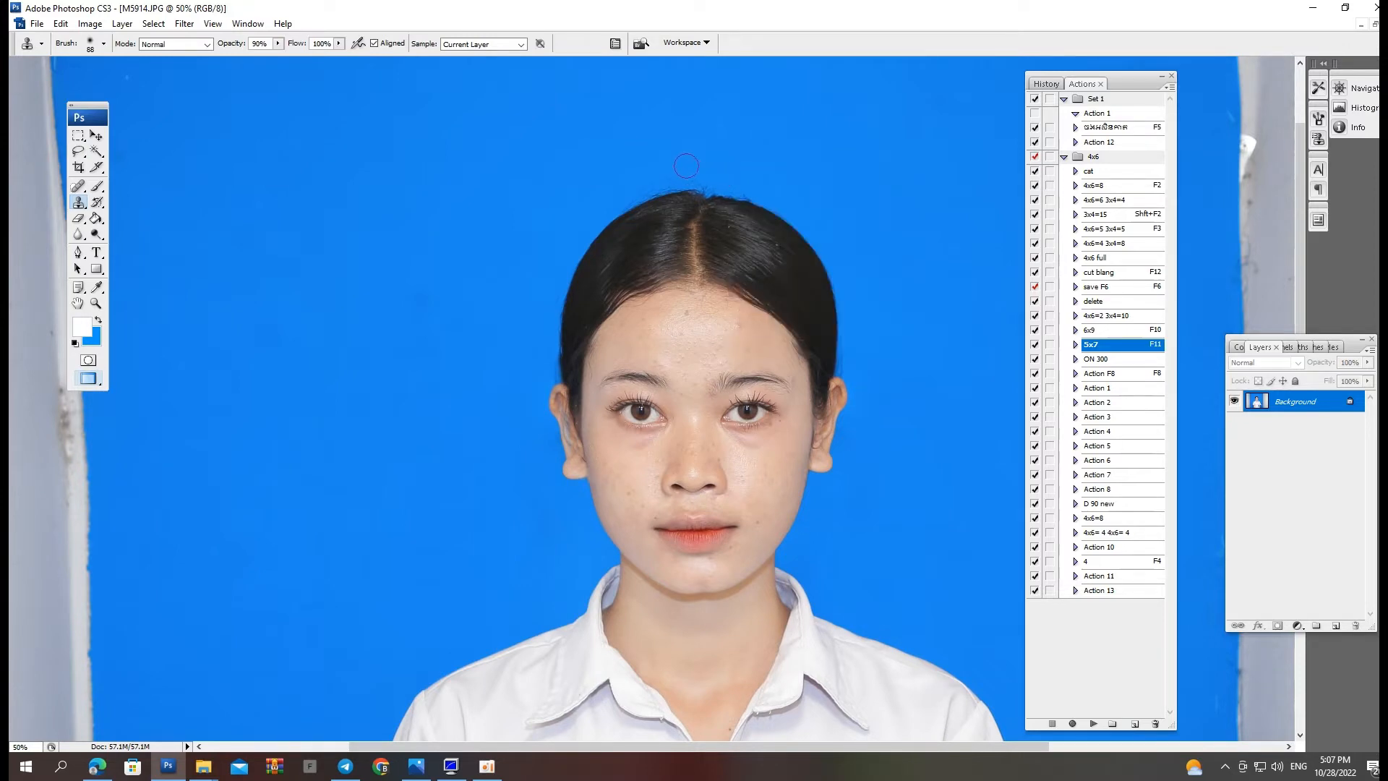
# Smooth the skin with the Imagenomic Portraiture filter using the Smoothing: Medium preset, checking the face in an enlarged before/after preview.
pyautogui.hotkey('ctrl', '0')
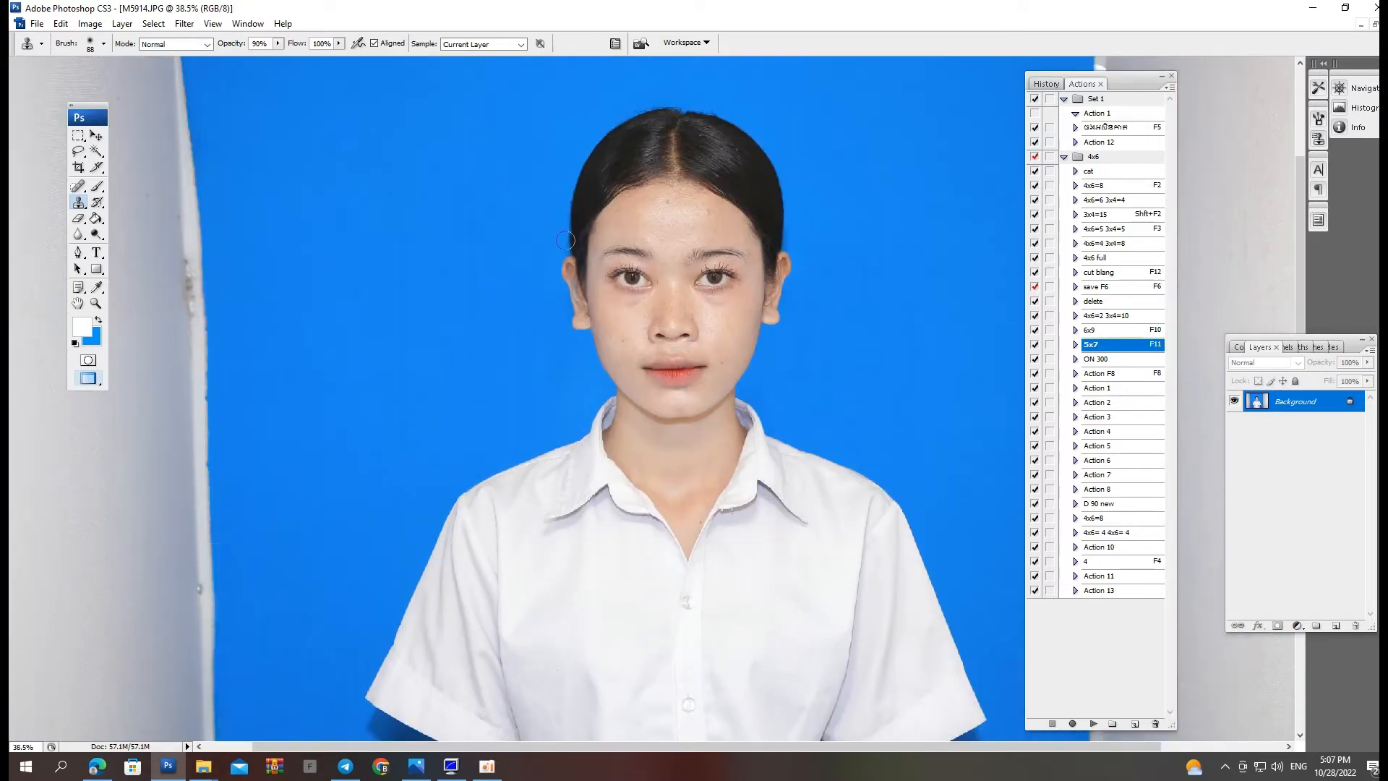
pyautogui.press('w')
pyautogui.click(185, 23)
pyautogui.moveTo(275, 368)
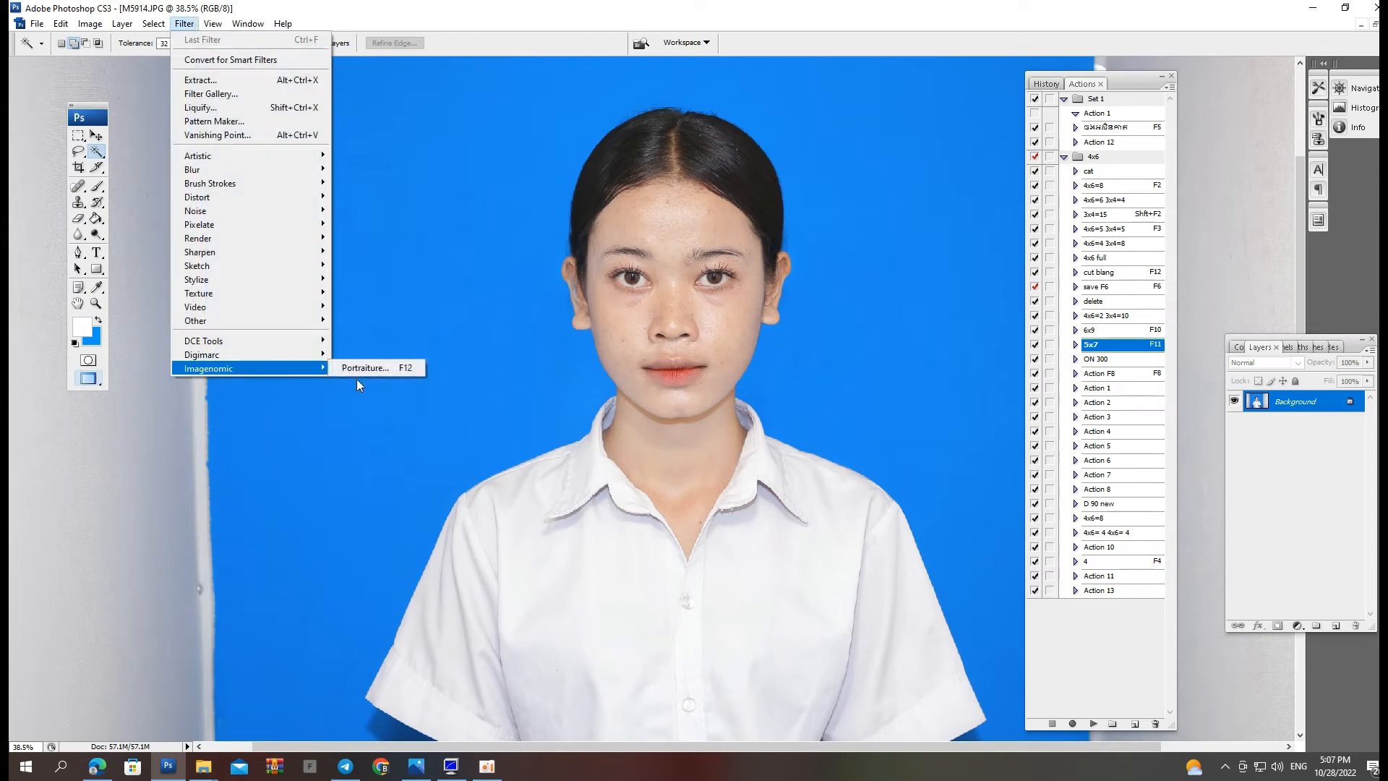
pyautogui.click(363, 368)
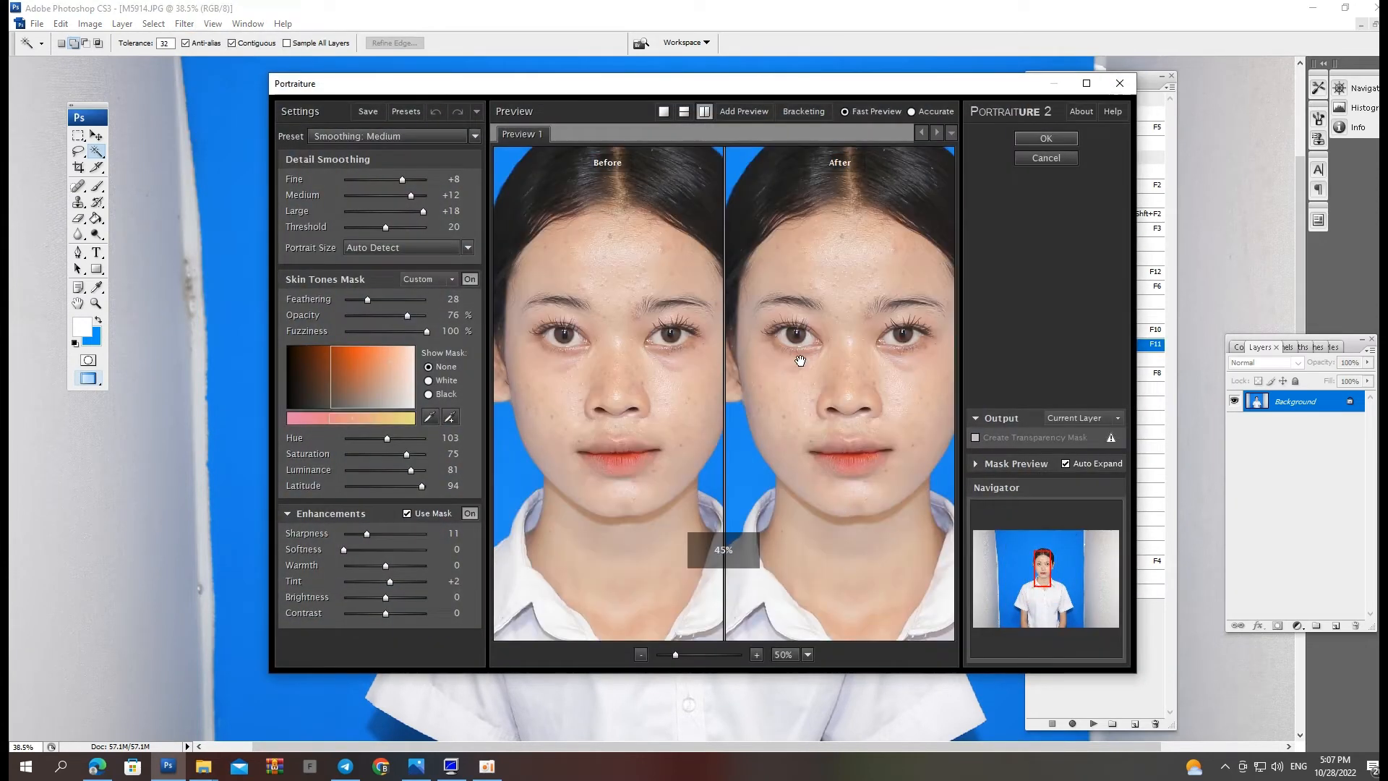
pyautogui.moveTo(837, 379); pyautogui.dragTo(822, 401)
pyautogui.scroll(1, 809, 433)
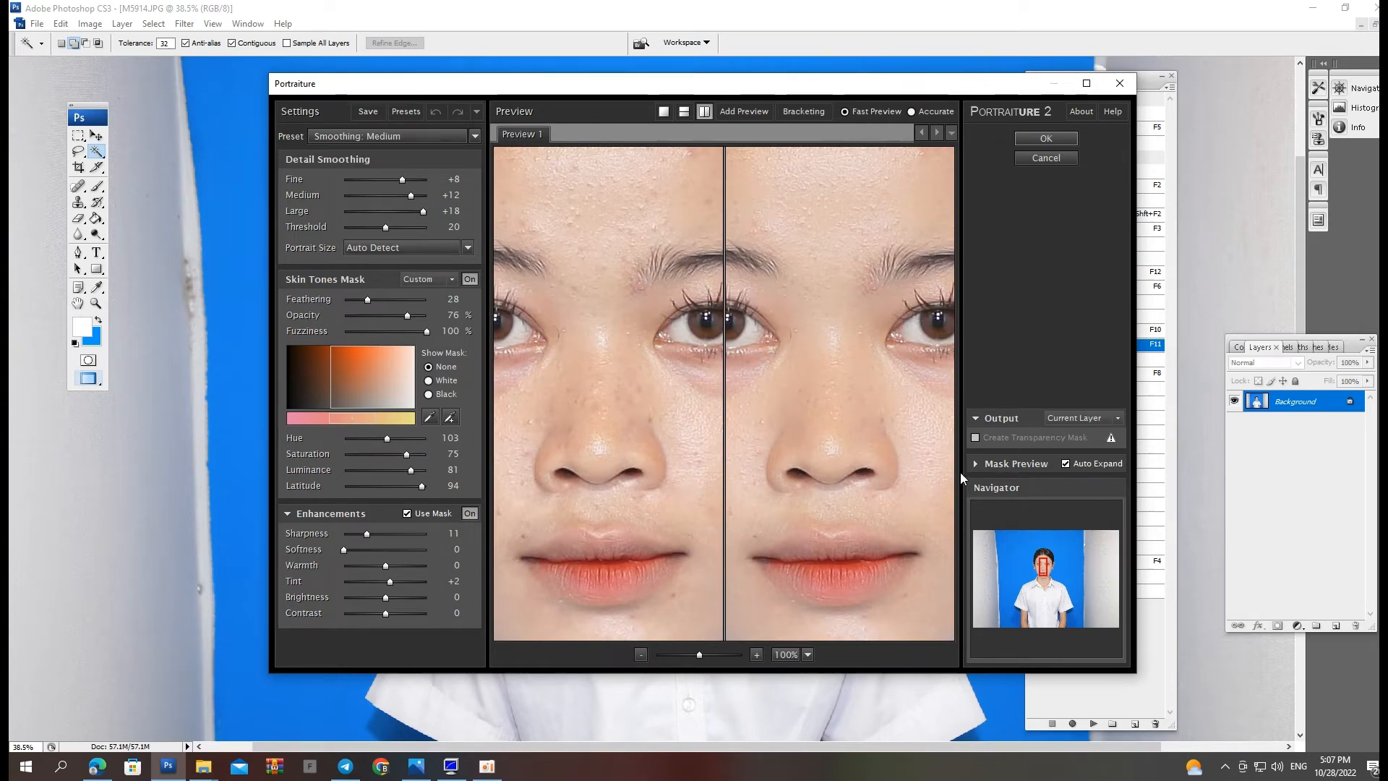
pyautogui.moveTo(846, 577); pyautogui.dragTo(922, 430)
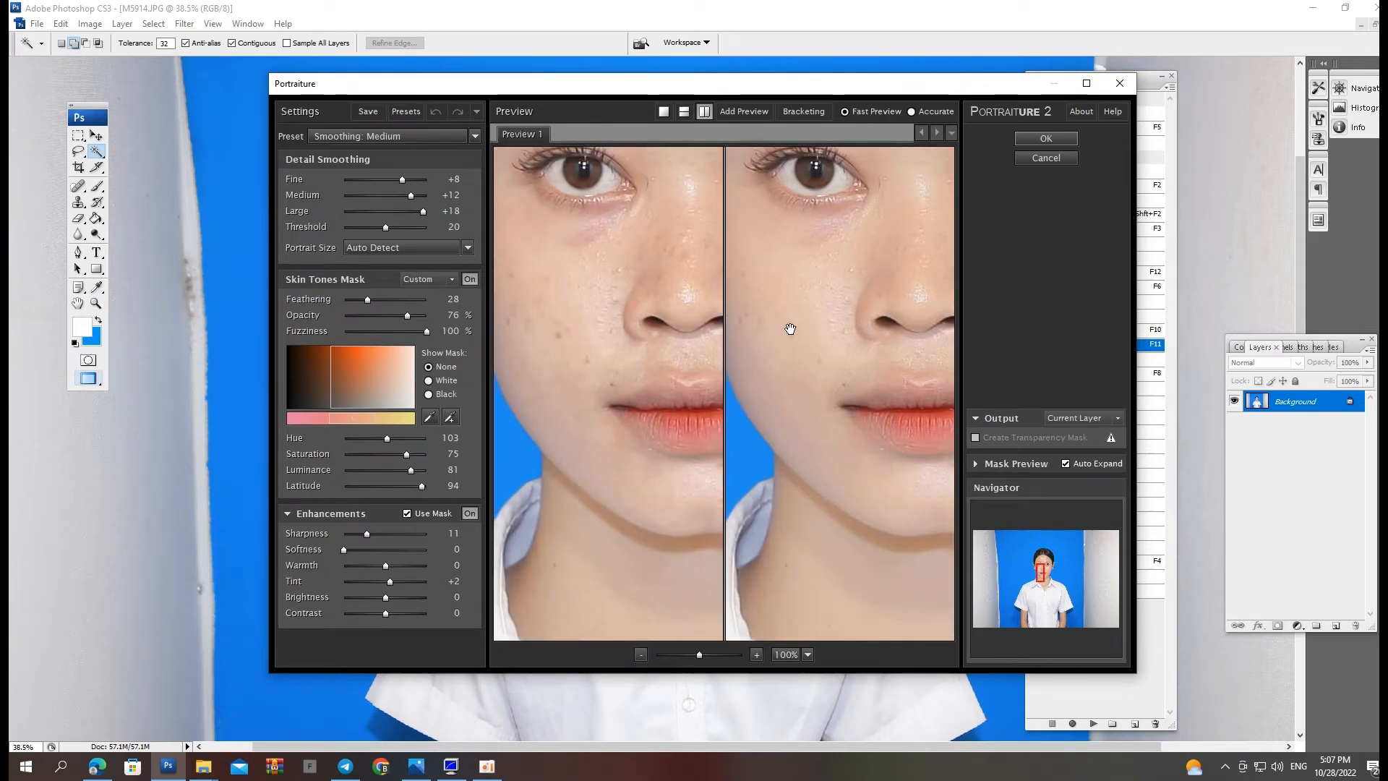
pyautogui.click(1086, 83)
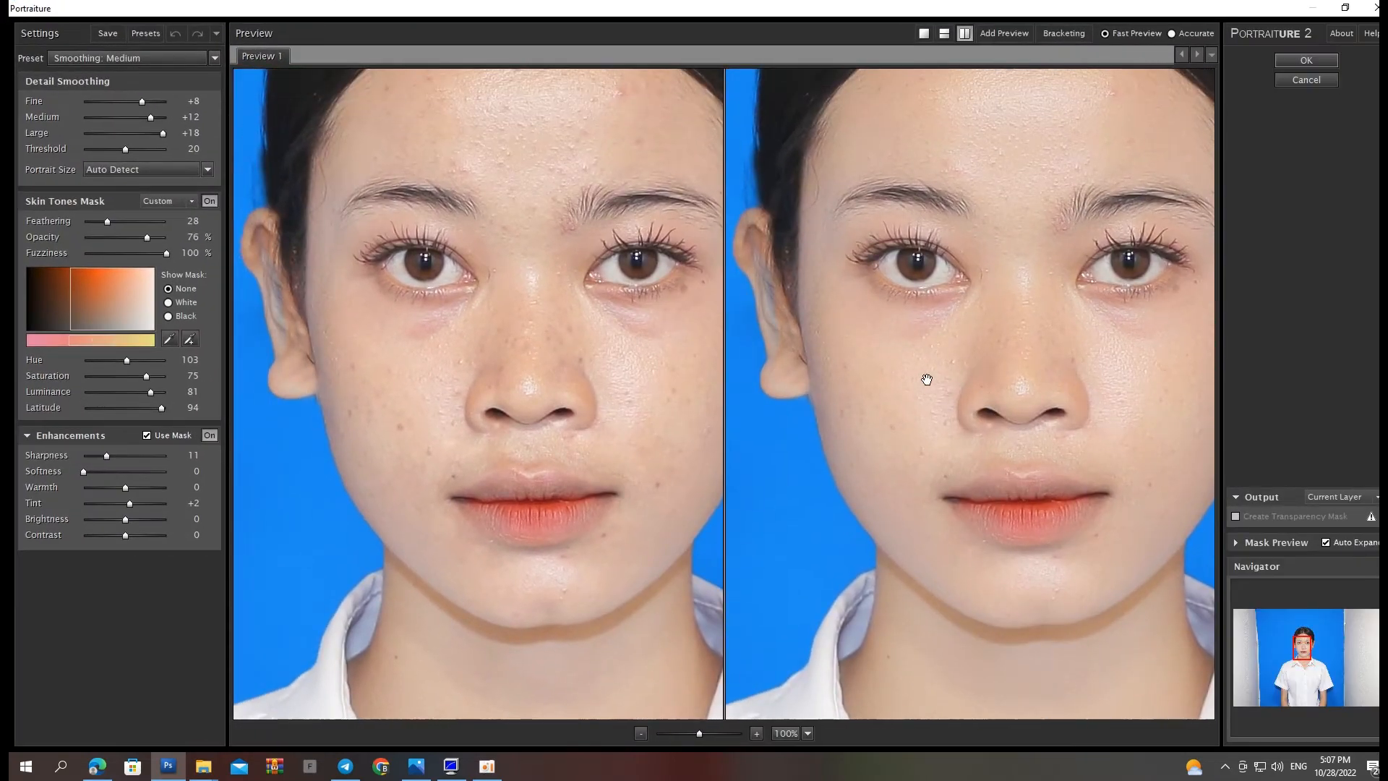
pyautogui.moveTo(927, 380); pyautogui.dragTo(900, 434)
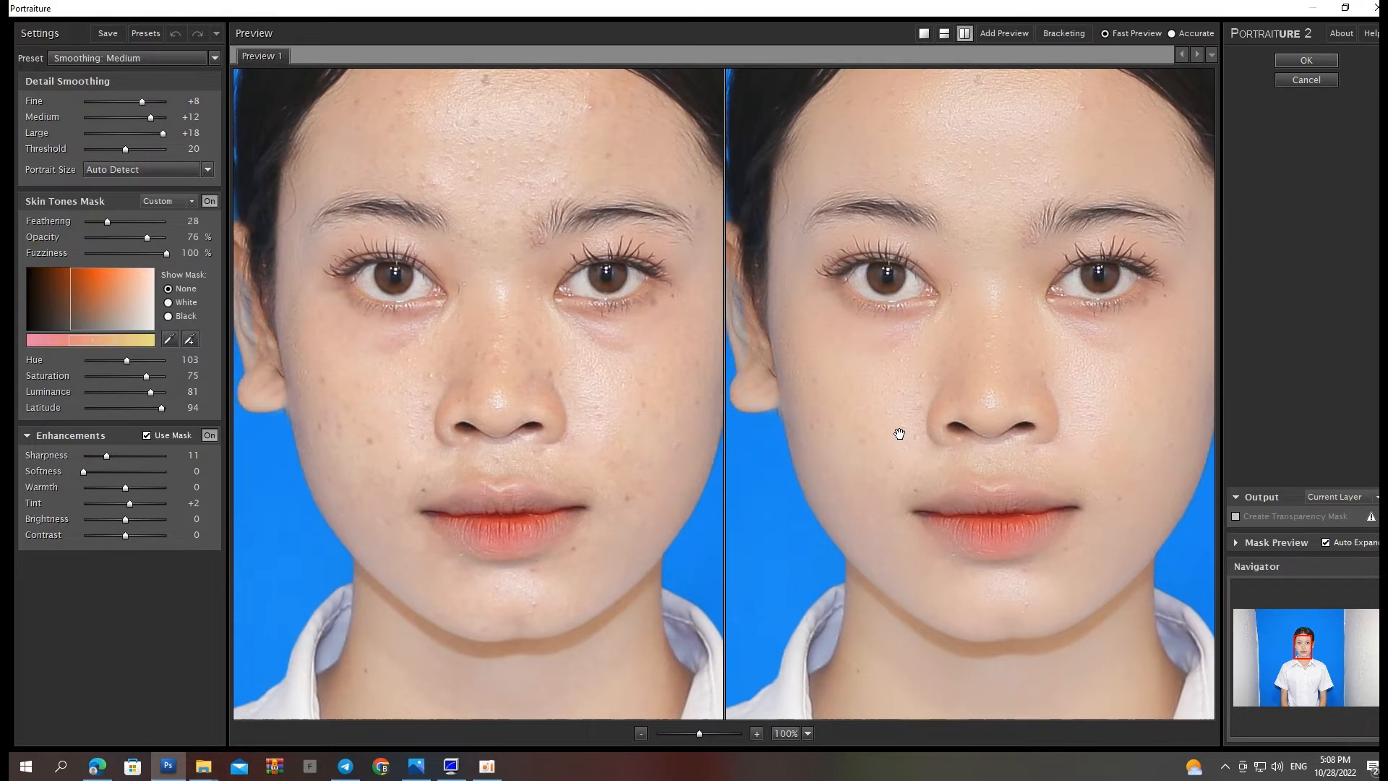
pyautogui.click(142, 58)
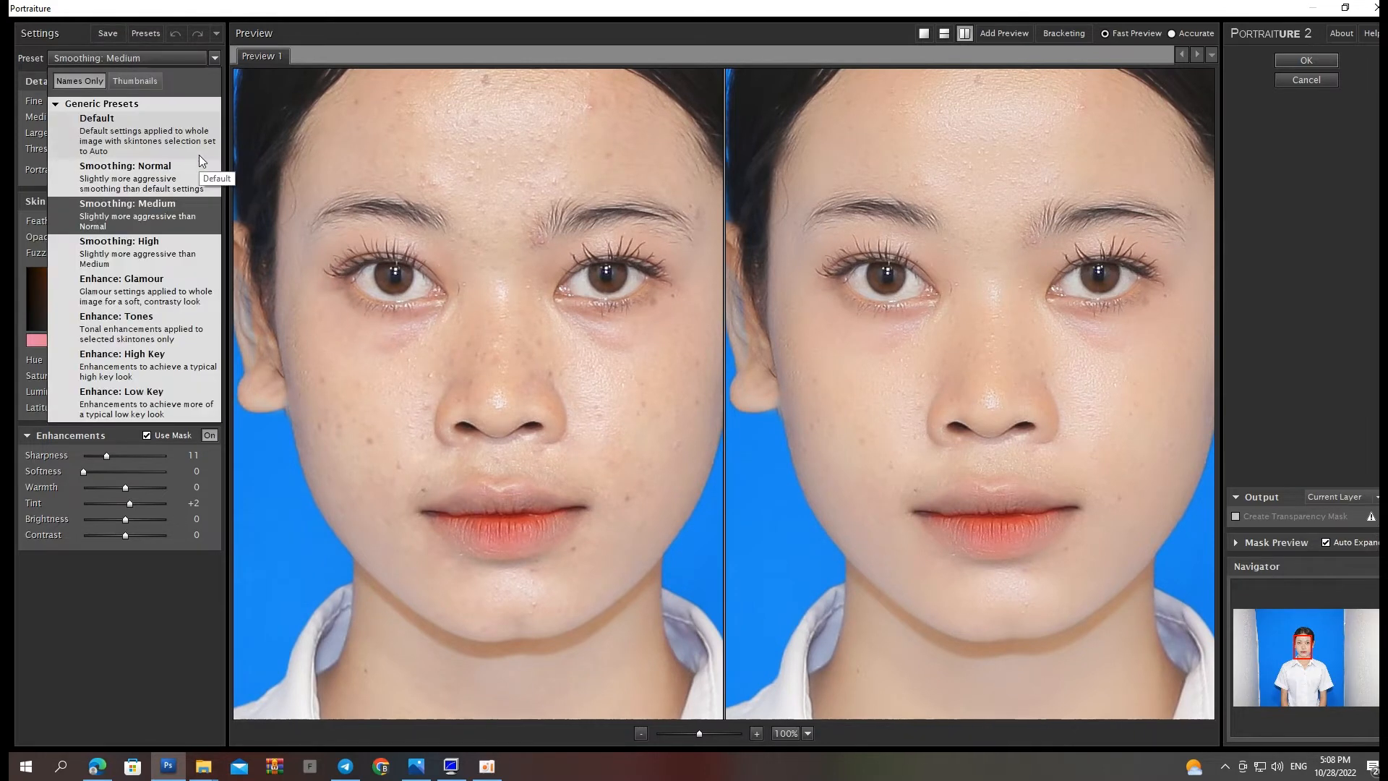
pyautogui.click(193, 211)
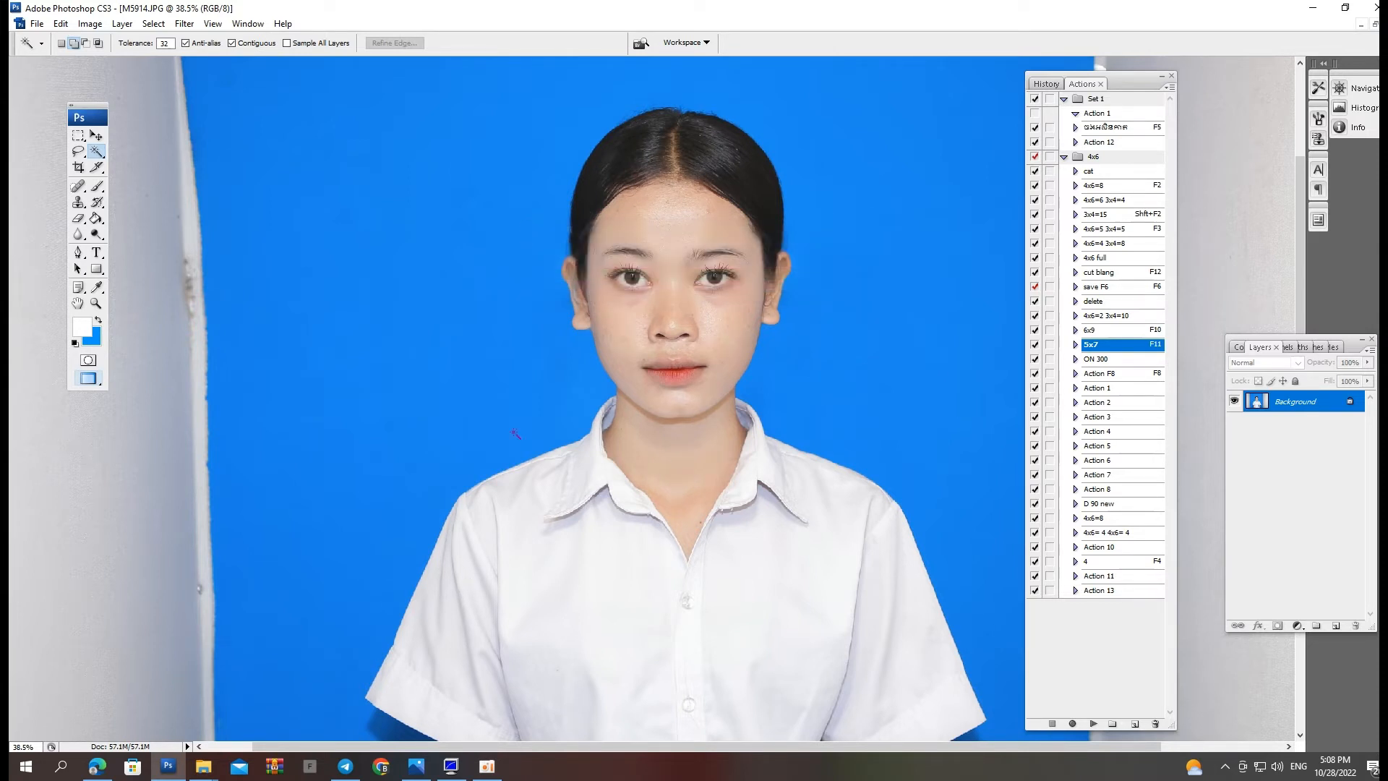
# Clean the outer hair edge above the subject's right ear with the Clone Stamp at 20 px.
pyautogui.keyDown('ctrl'); pyautogui.click(695, 550); pyautogui.keyUp('ctrl')
pyautogui.press('e')
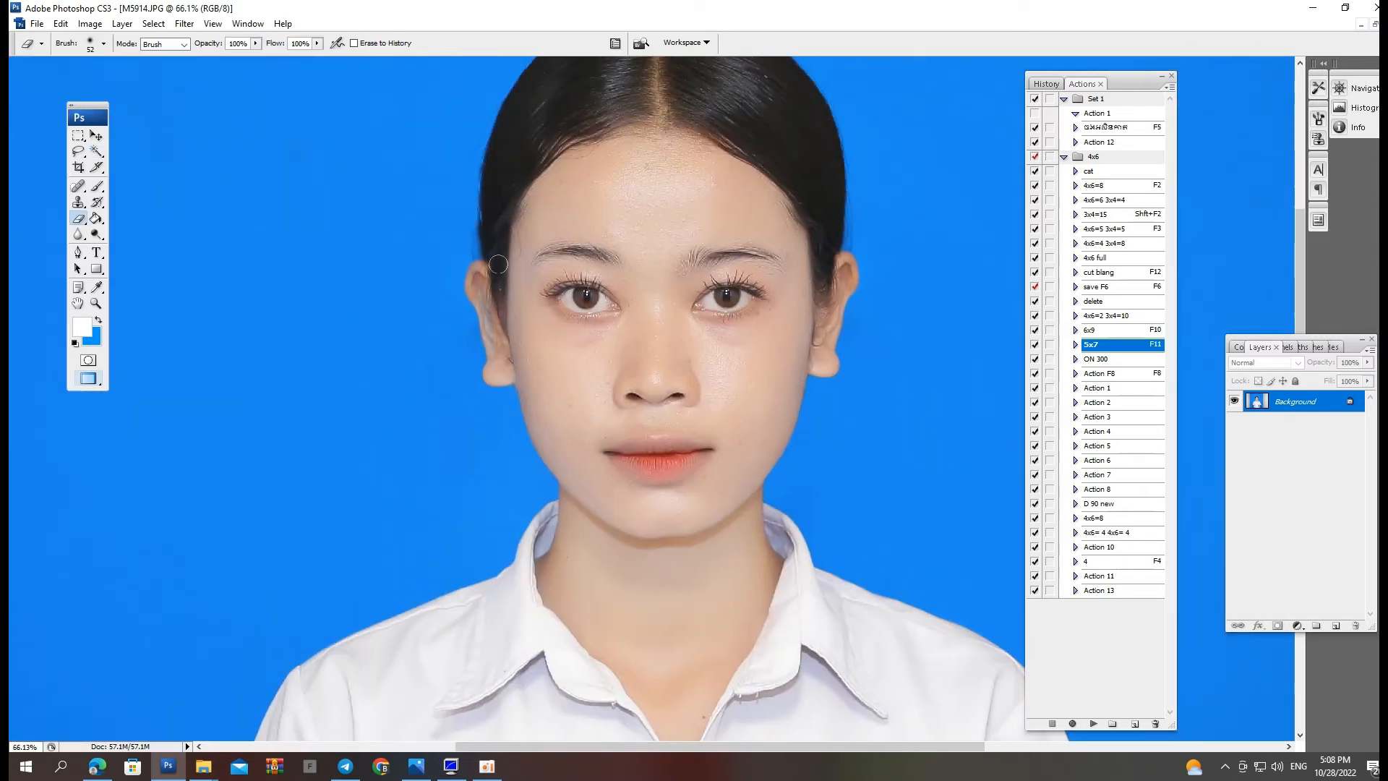
pyautogui.press('s')
pyautogui.rightClick(505, 172)
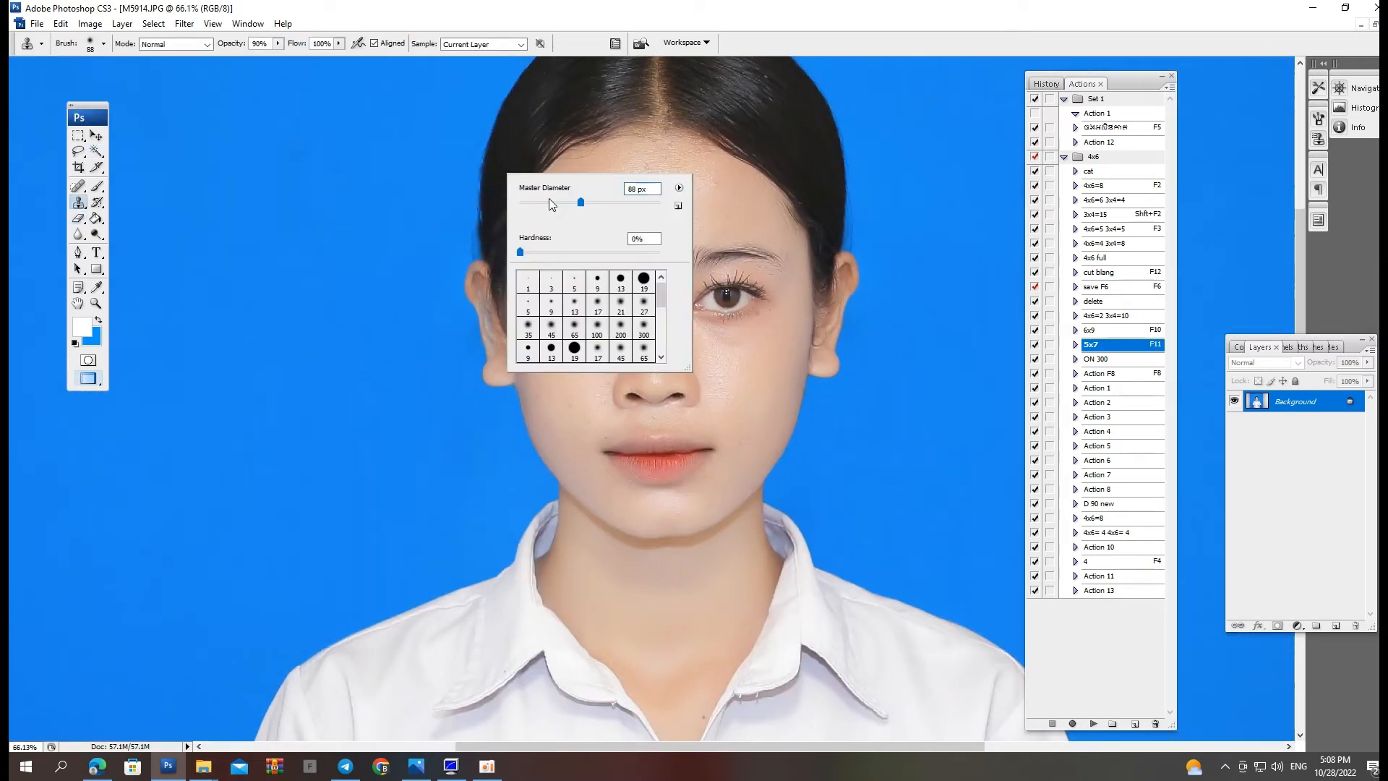
pyautogui.keyDown('alt'); pyautogui.click(490, 168); pyautogui.keyUp('alt')
# Select the face and neck skin with the Magic Wand at tolerance 32.
pyautogui.hotkey('ctrl', '0')
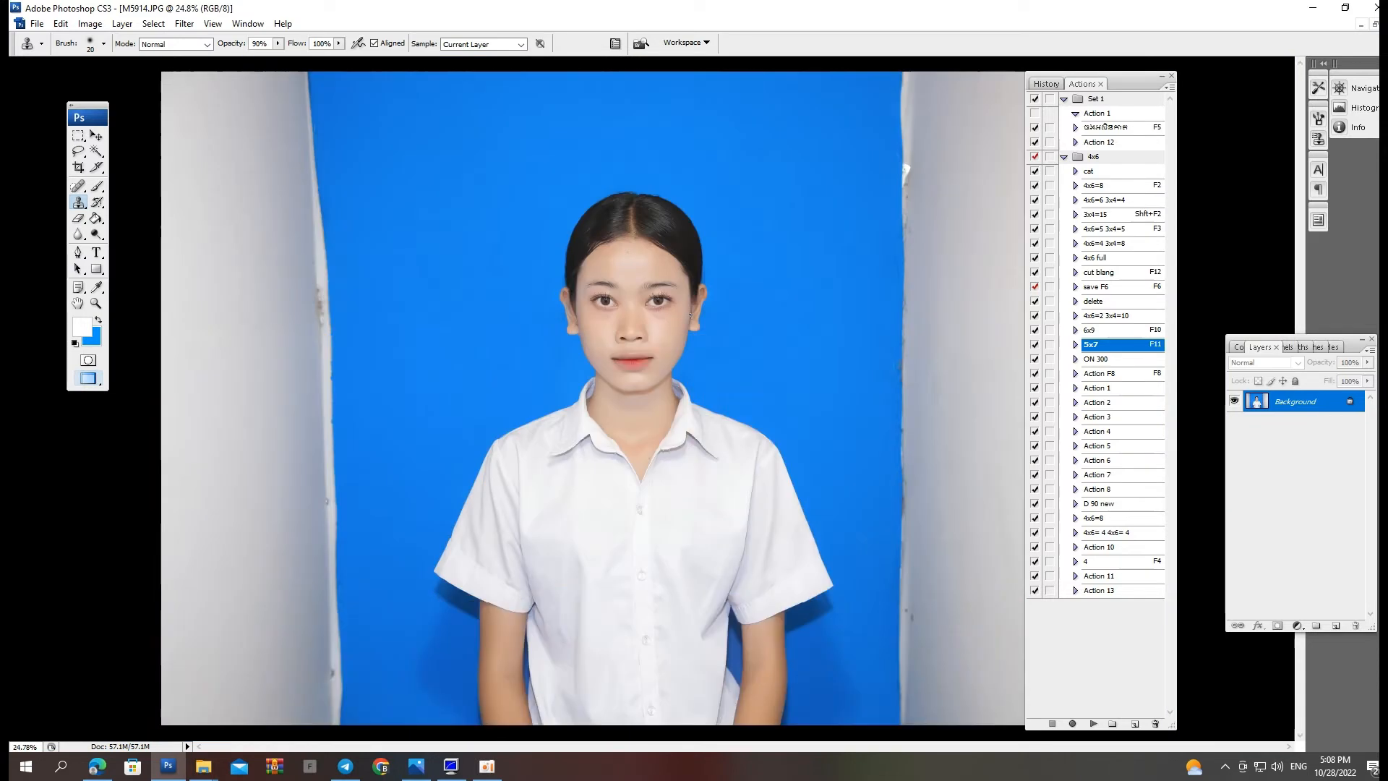
pyautogui.press('w')
pyautogui.click(581, 407)
pyautogui.hotkey('ctrl', 'd')
pyautogui.click(594, 392)
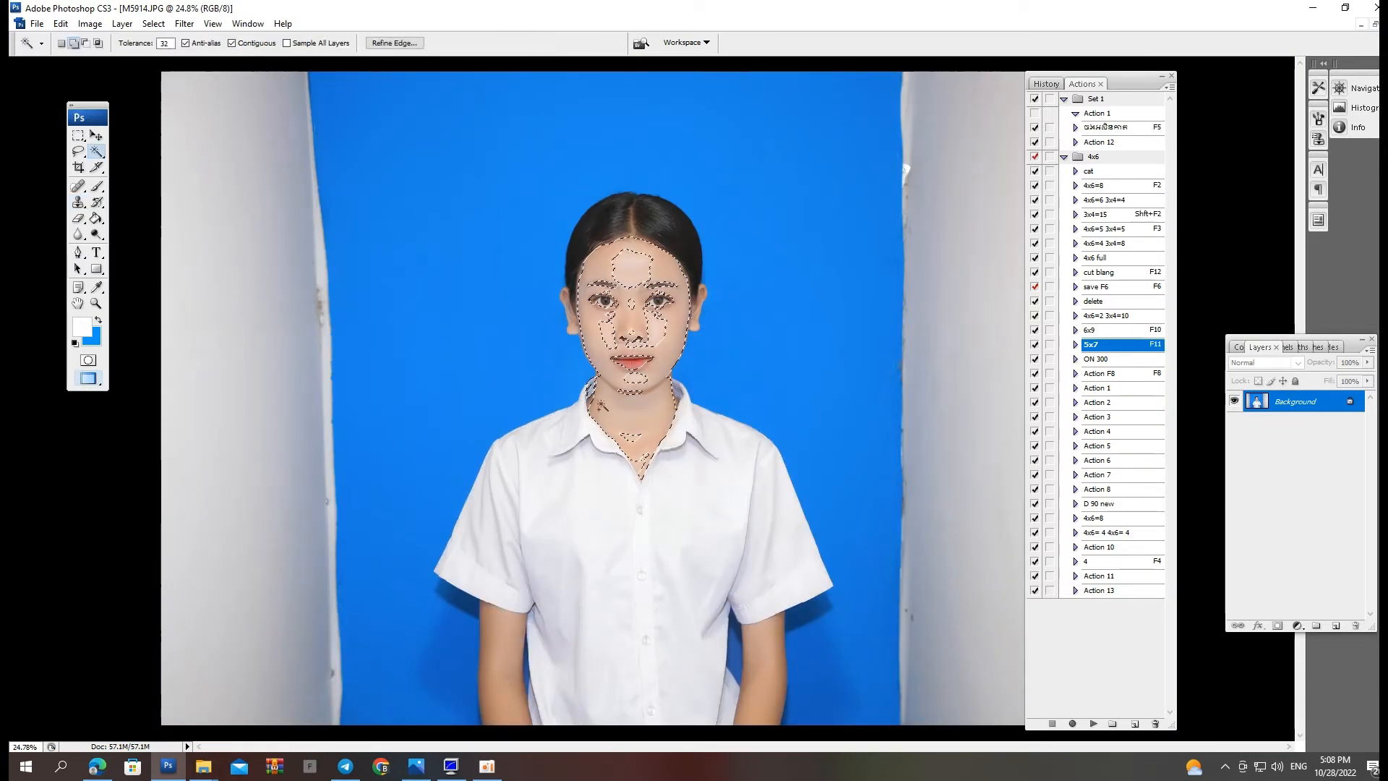
# Replace the skin selection with the shaded face edges, ears and upper neck using the Magic Wand, then feather it by 20 pixels.
pyautogui.hotkey('ctrl', 'd')
pyautogui.click(599, 311)
pyautogui.hotkey('ctrl', 'd')
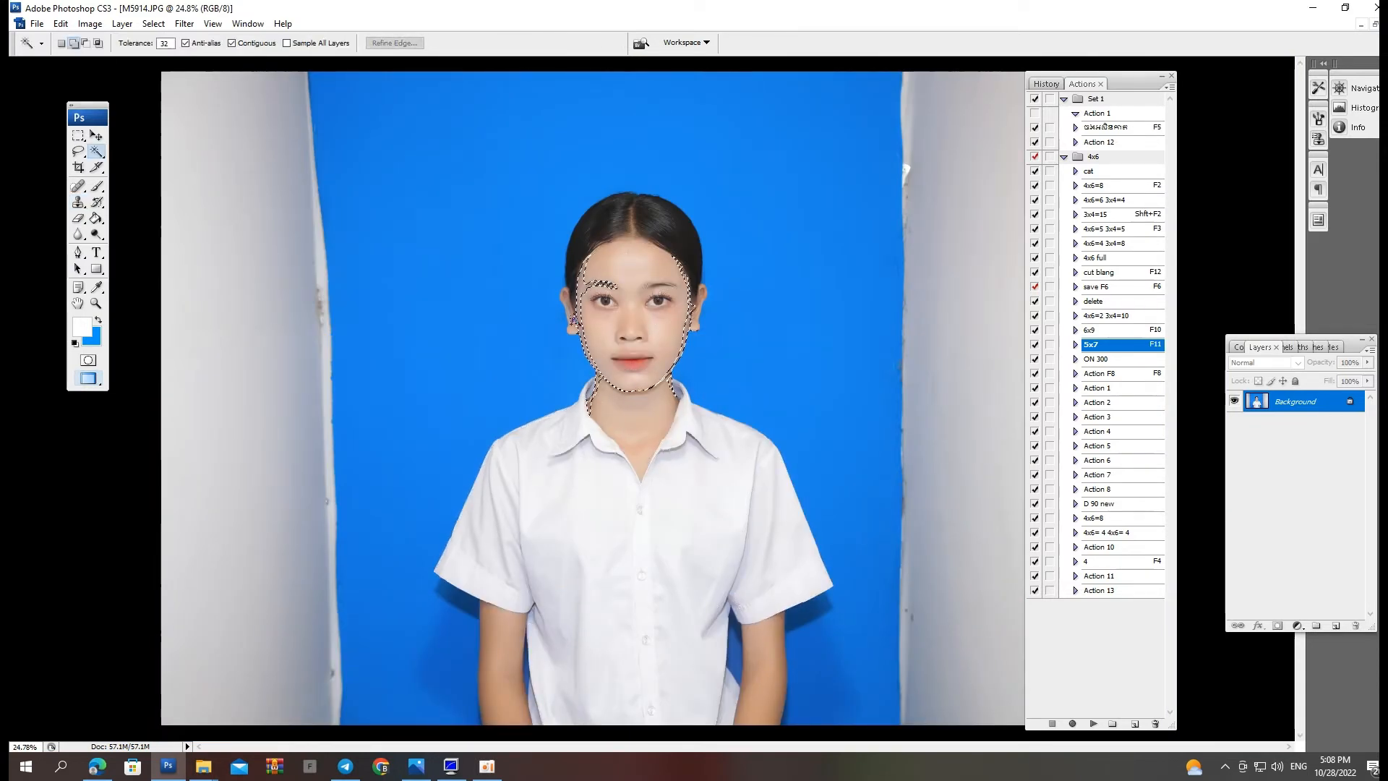
pyautogui.click(582, 335)
pyautogui.hotkey('ctrl', 'alt', 'd')
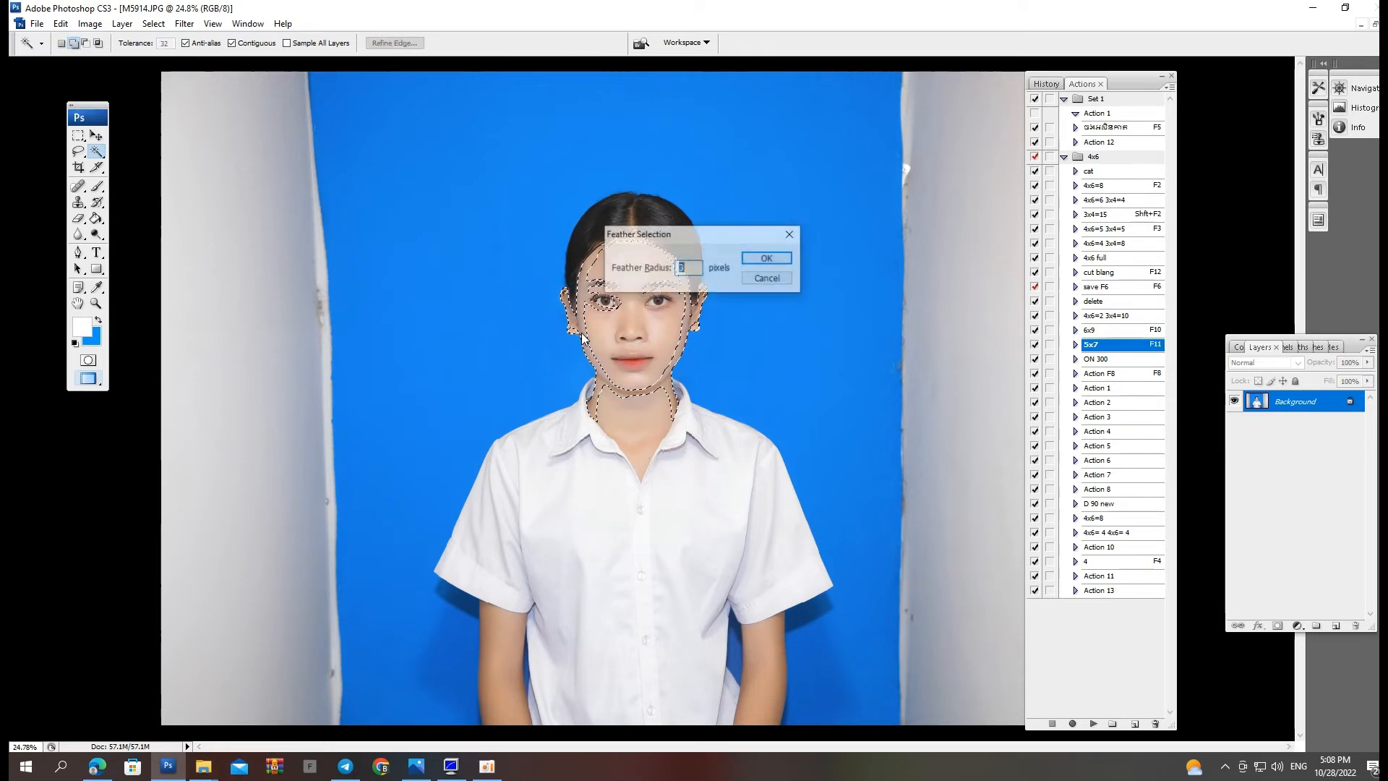
pyautogui.write('20')
pyautogui.press('Return')
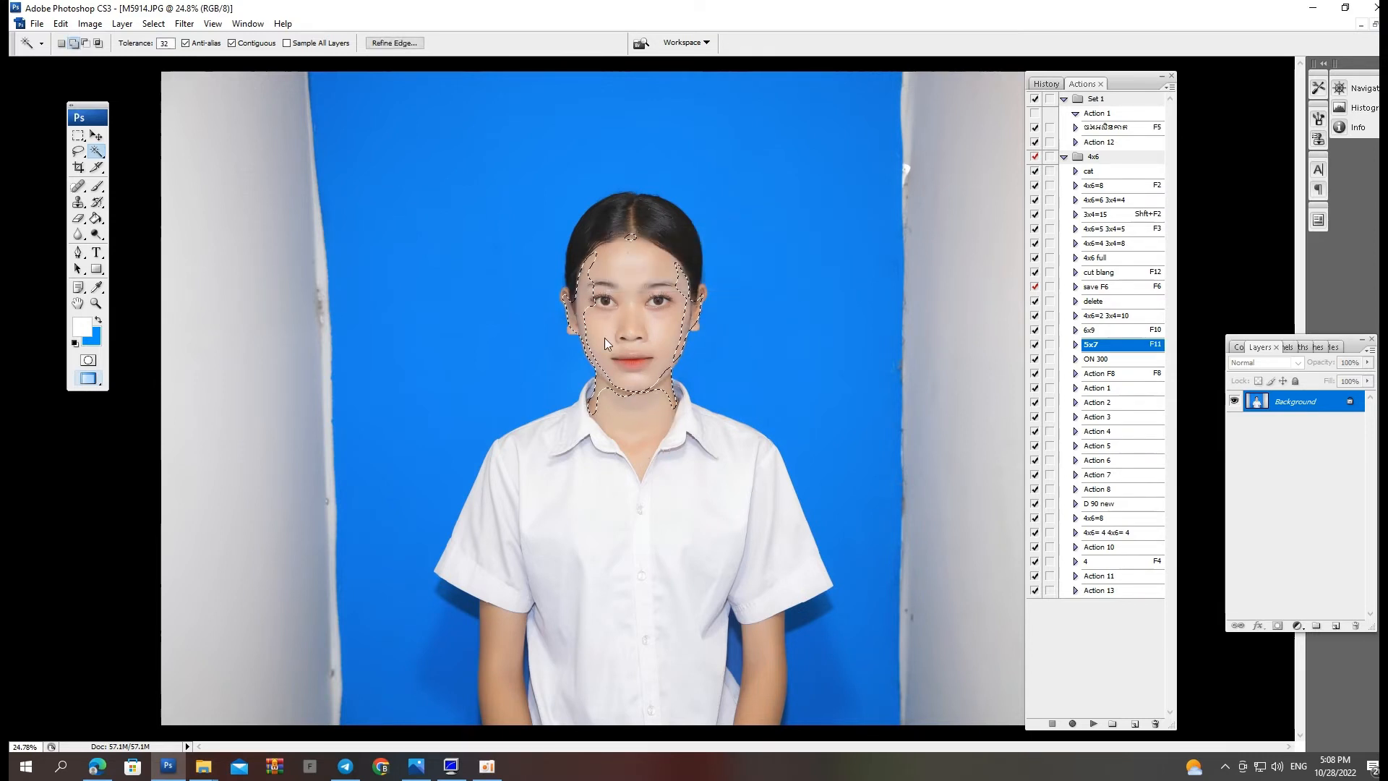
# Feather the face-edge selection again and set its saturation to -15 with Hue/Saturation.
pyautogui.hotkey('ctrl', 'l')
pyautogui.press('Escape')
pyautogui.hotkey('ctrl', 'alt', 'd')
pyautogui.press('Return')
pyautogui.hotkey('ctrl', 'l')
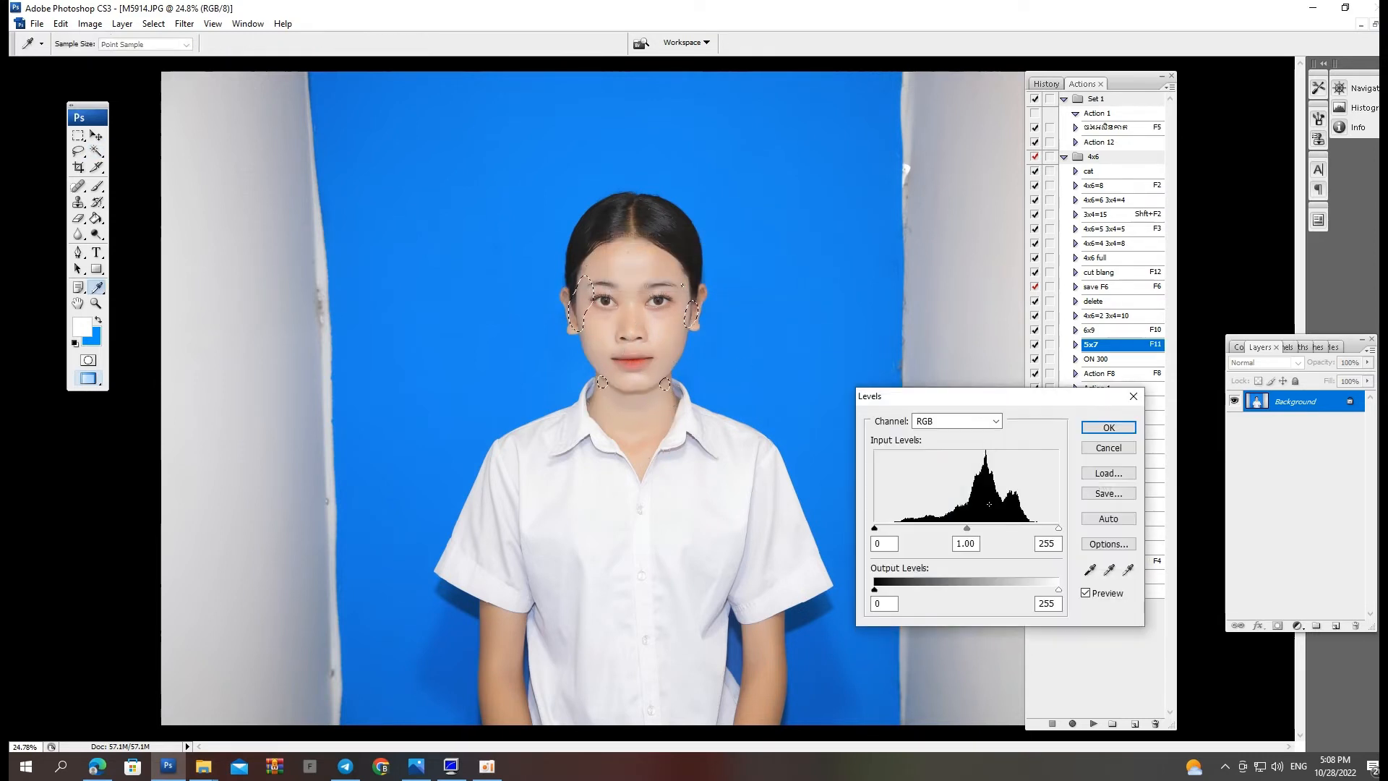
pyautogui.press('Escape')
pyautogui.hotkey('ctrl', 'u')
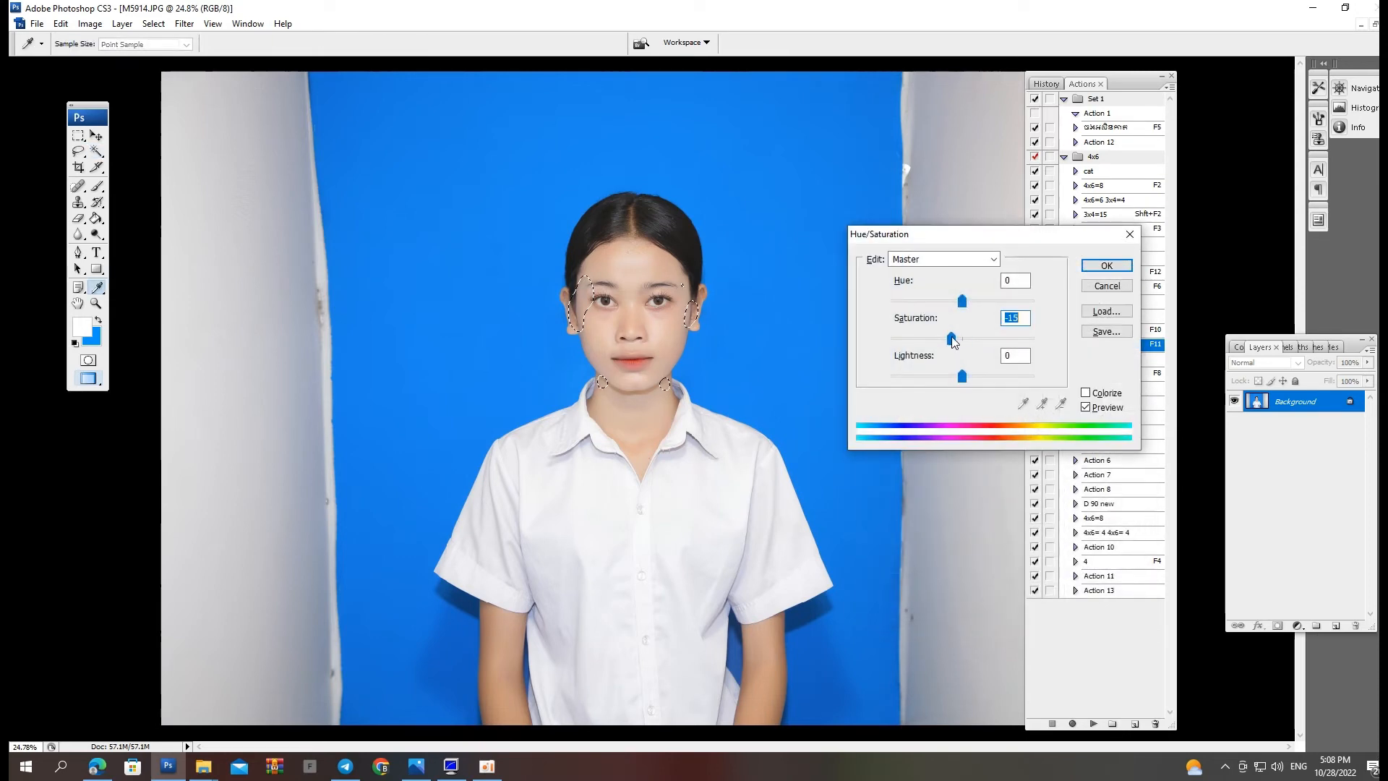
pyautogui.press('Return')
# Select the cheek skin under both eyes with the Magic Wand, feather it, and set Color Balance midtones to +2 red and +4 blue.
pyautogui.press('w')
pyautogui.hotkey('ctrl', '-')
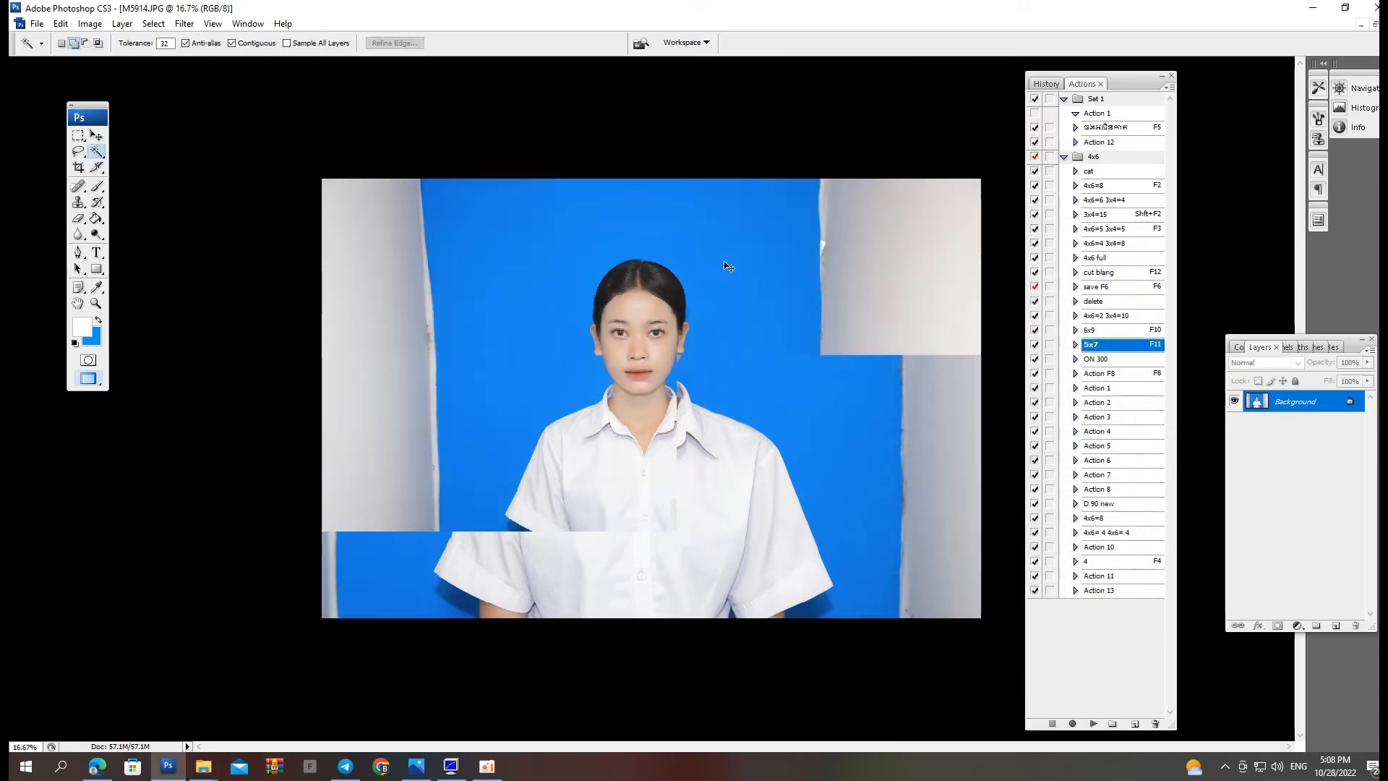
pyautogui.moveTo(697, 299); pyautogui.dragTo(729, 549)
pyautogui.click(549, 226)
pyautogui.hotkey('ctrl', 'd')
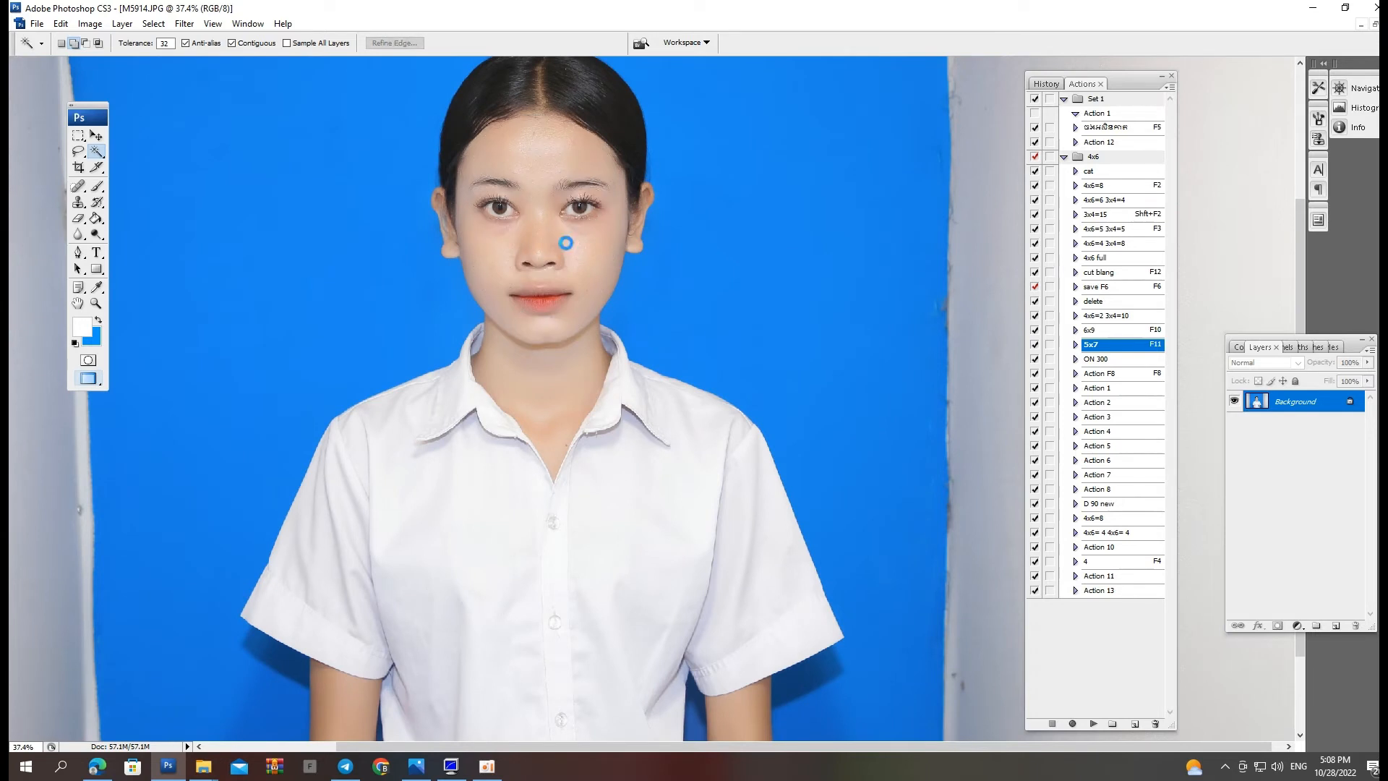
pyautogui.click(564, 243)
pyautogui.hotkey('ctrl', 'd')
pyautogui.click(594, 264)
pyautogui.hotkey('ctrl', 'alt', 'd')
pyautogui.press('Return')
pyautogui.hotkey('ctrl', 'b')
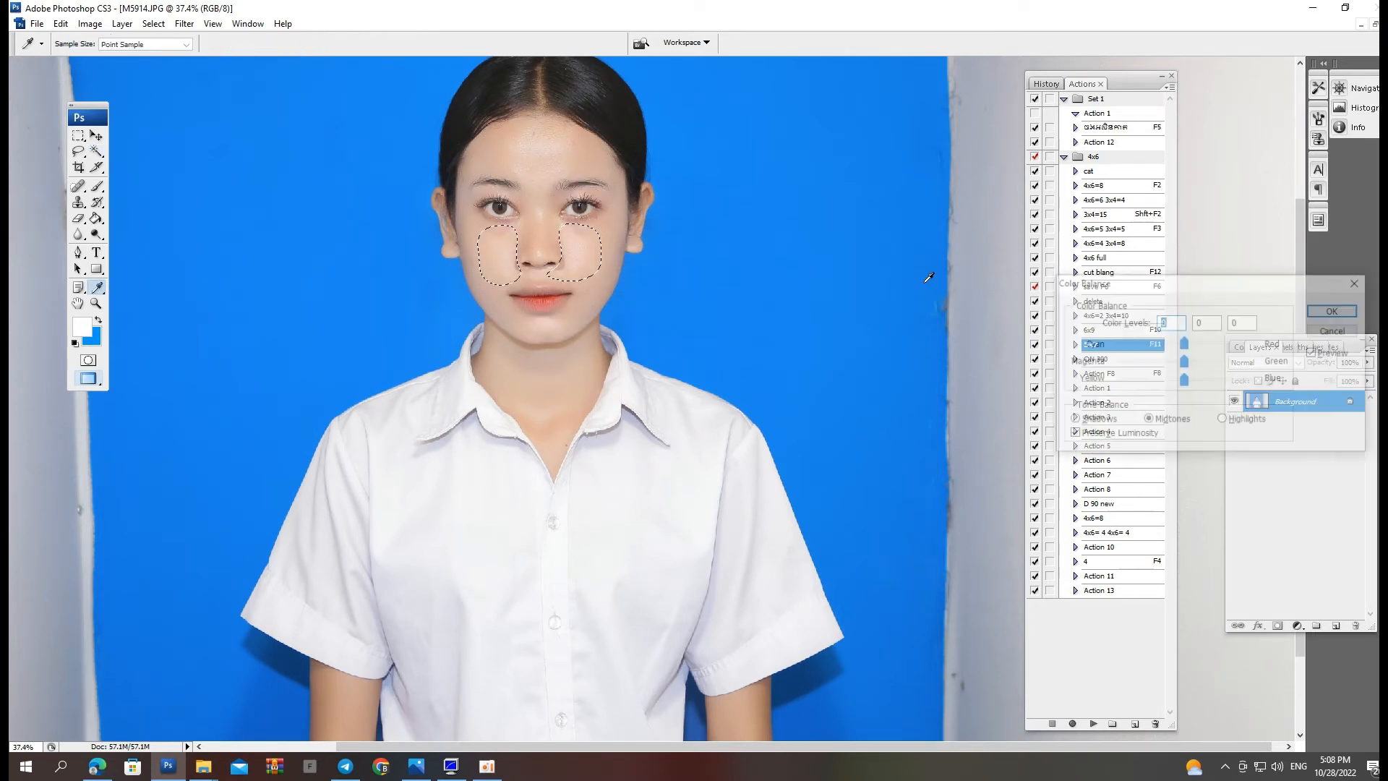
pyautogui.press('Up')
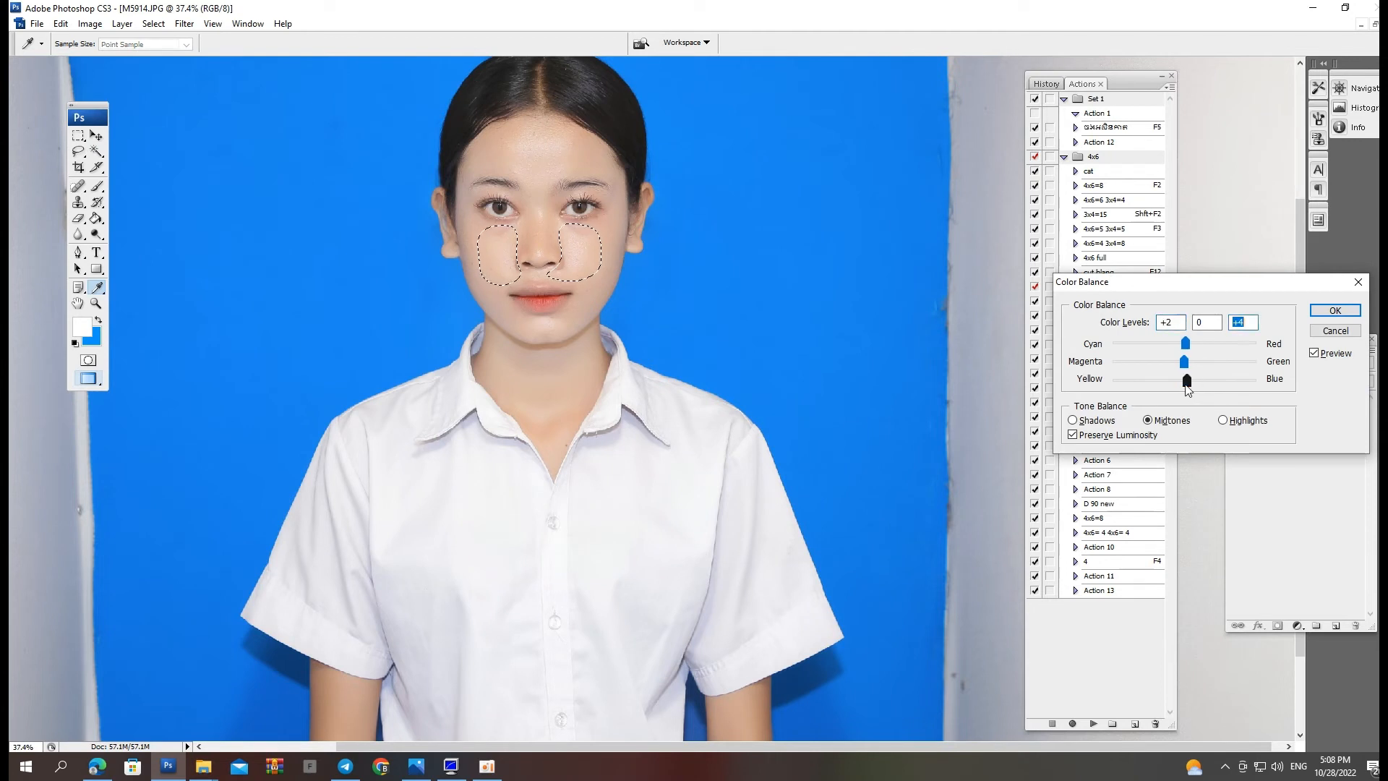
pyautogui.press('Return')
# Smooth the skin again with the Imagenomic Portraiture filter using the Smoothing: Medium preset, checking the face in the before/after preview at 100%.
pyautogui.press('F11')
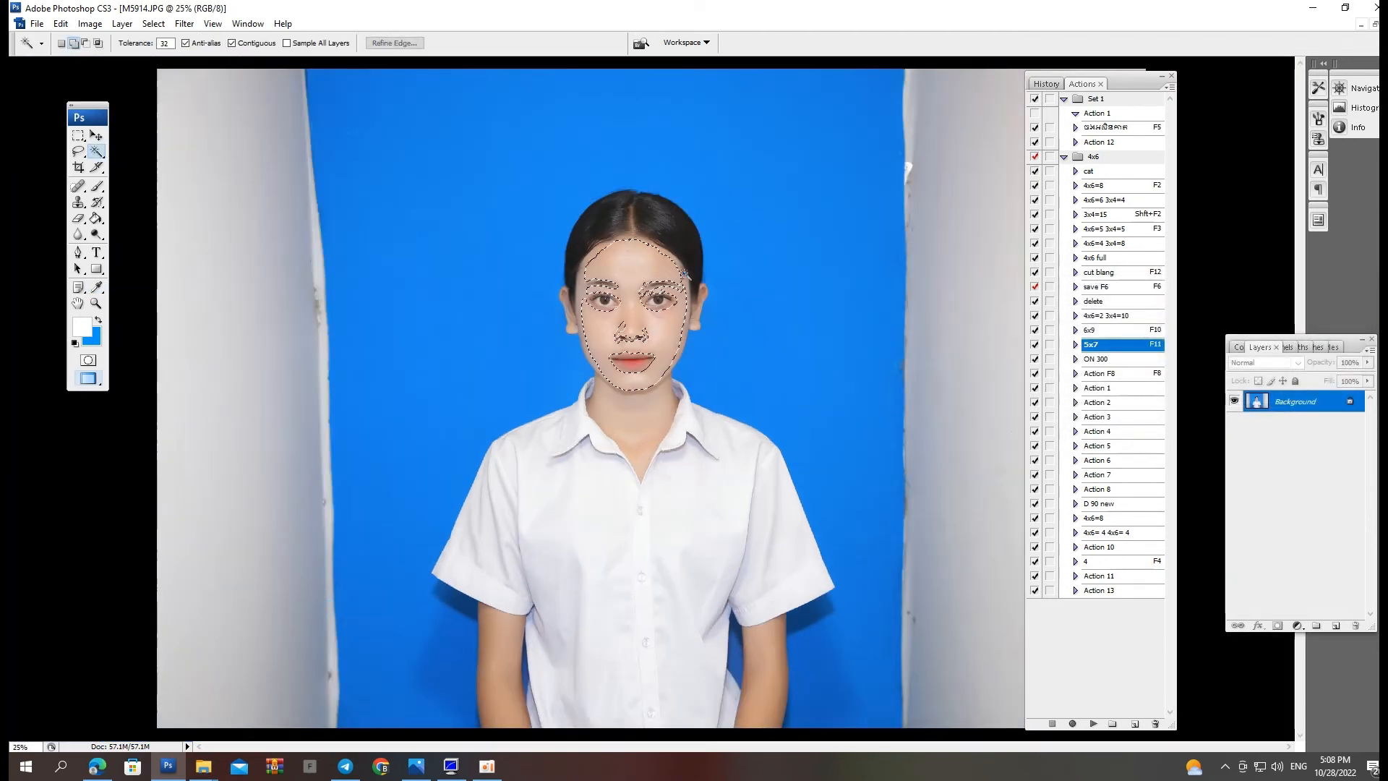
pyautogui.press('o')
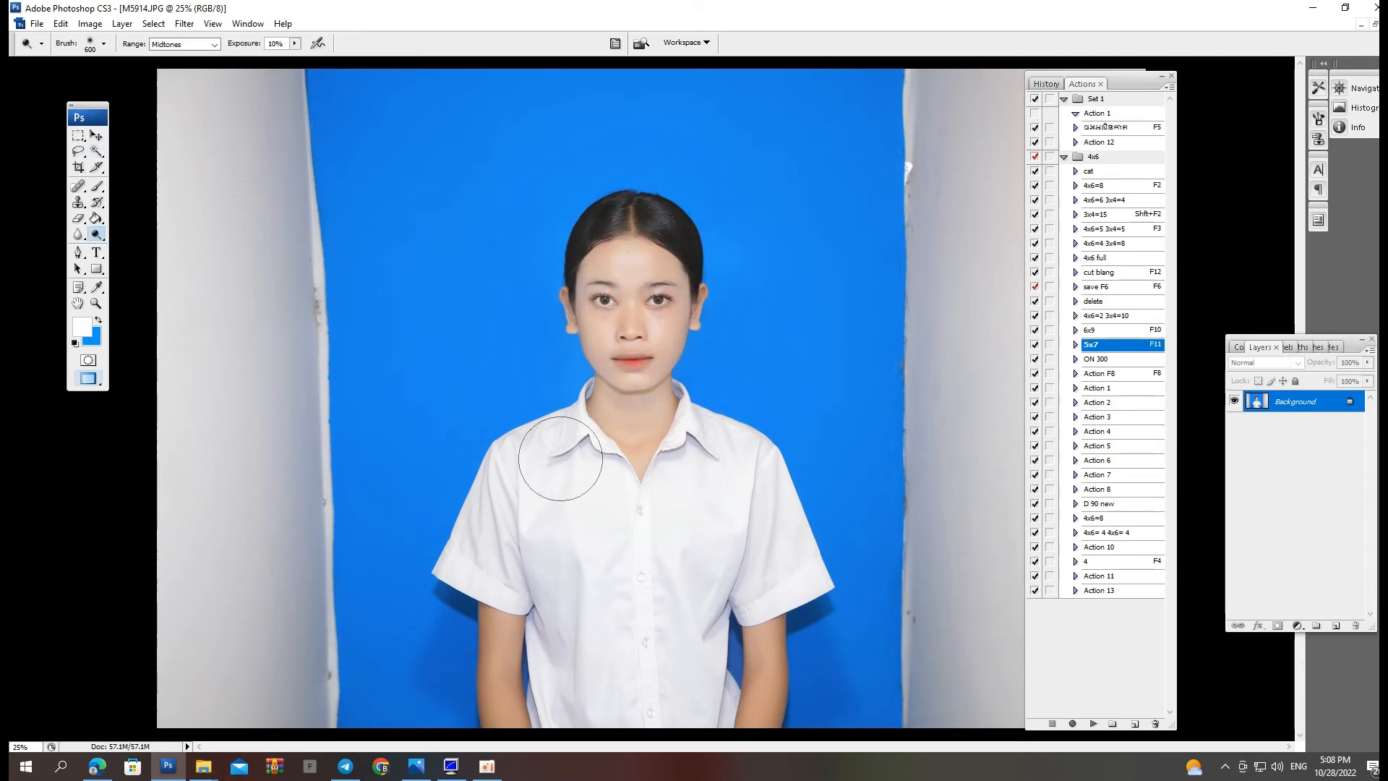
pyautogui.hotkey('ctrl', '+')
pyautogui.hotkey('ctrl', '+')
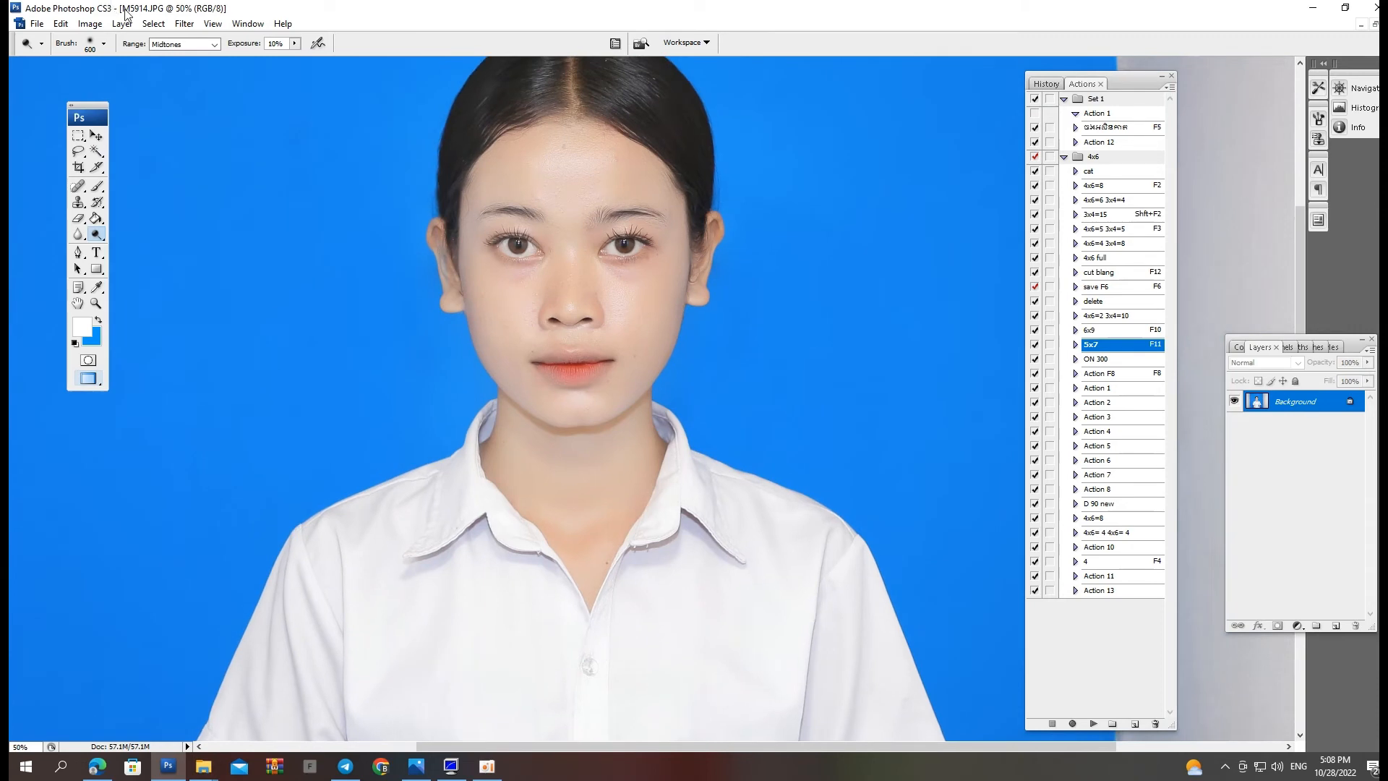
pyautogui.click(180, 25)
pyautogui.moveTo(216, 368)
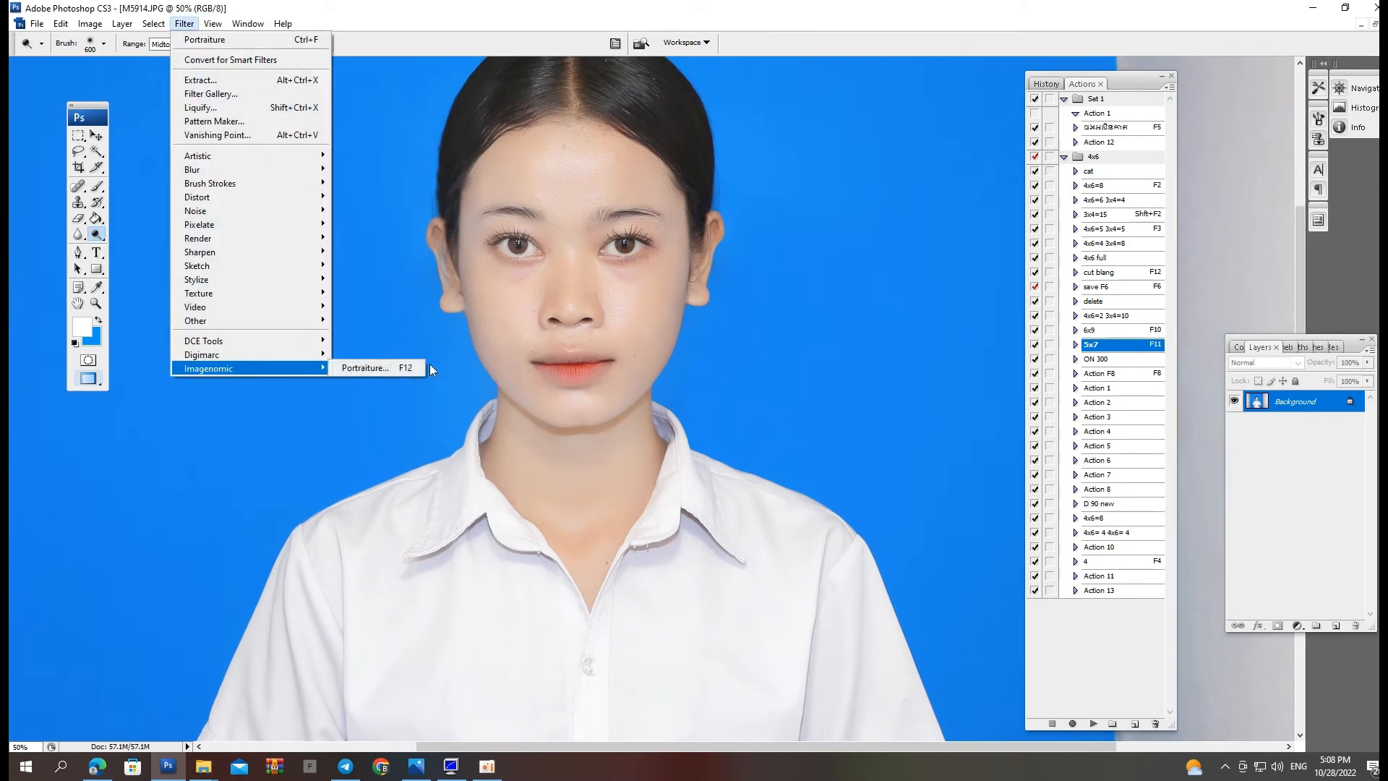
pyautogui.click(367, 368)
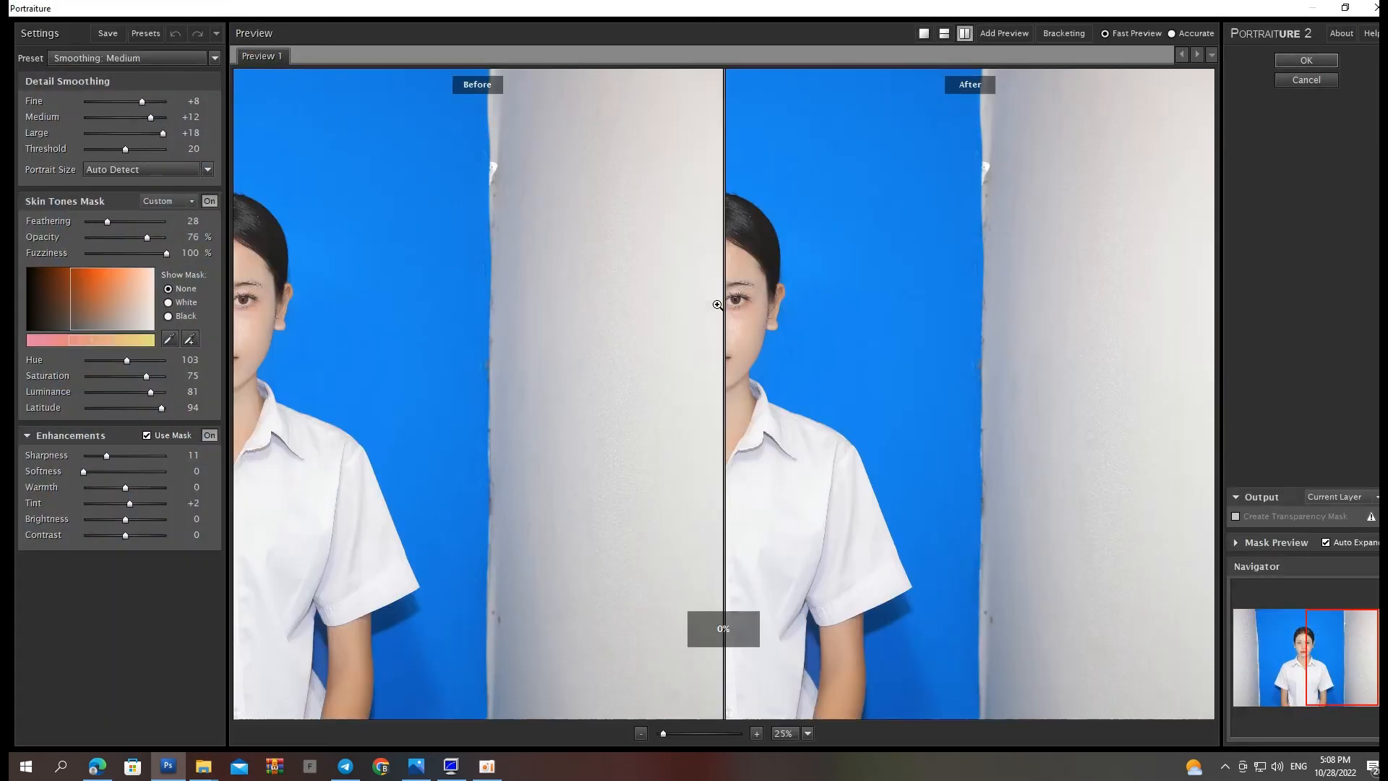
pyautogui.moveTo(735, 319); pyautogui.dragTo(948, 477)
pyautogui.scroll(2, 913, 265)
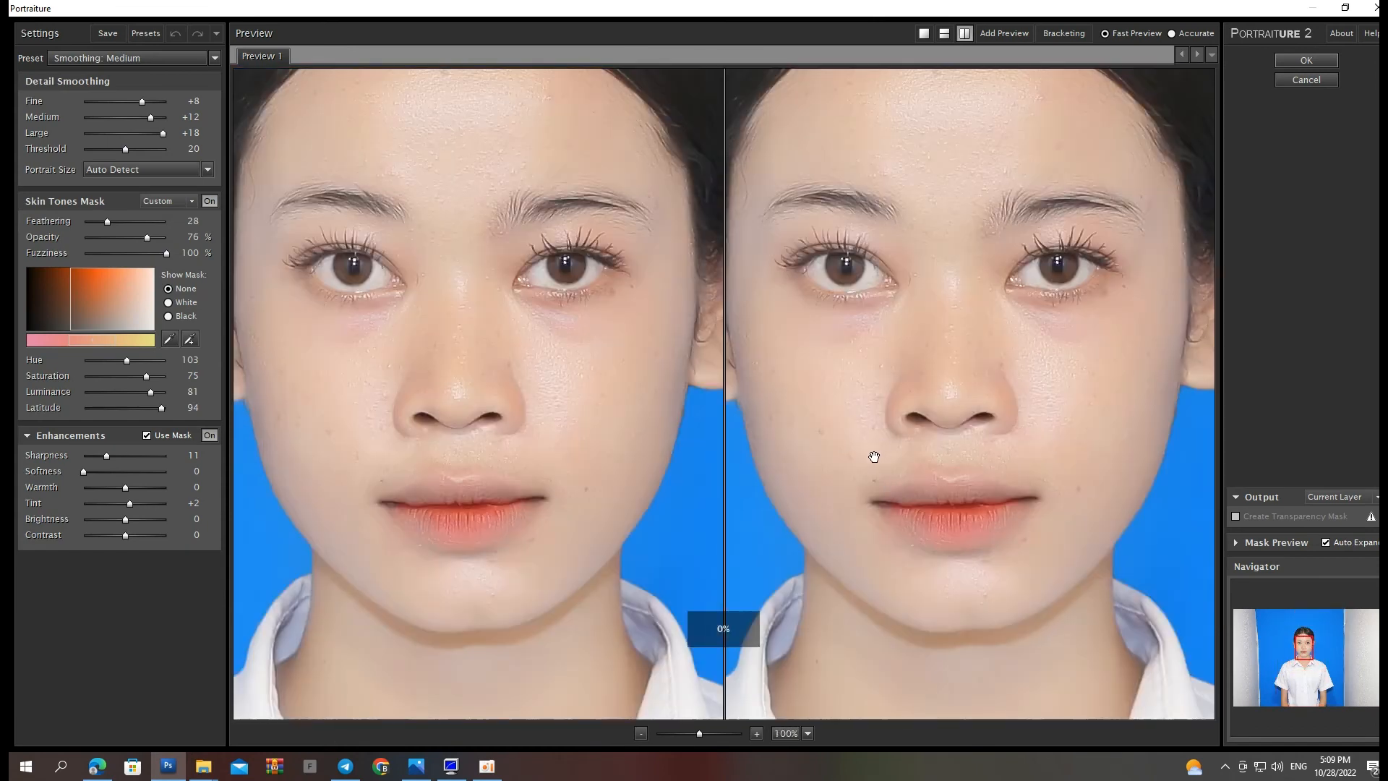
pyautogui.moveTo(865, 312); pyautogui.dragTo(881, 388)
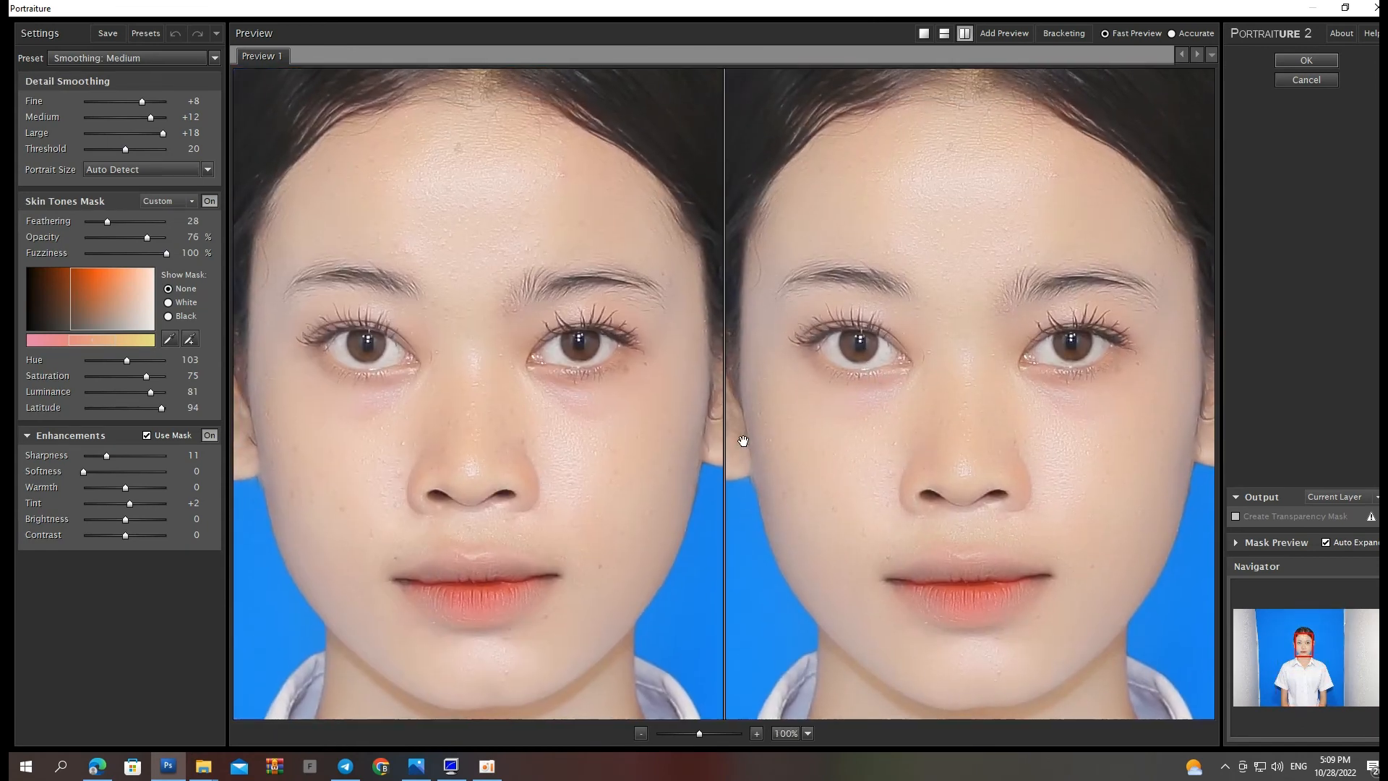
pyautogui.moveTo(830, 426); pyautogui.dragTo(862, 432)
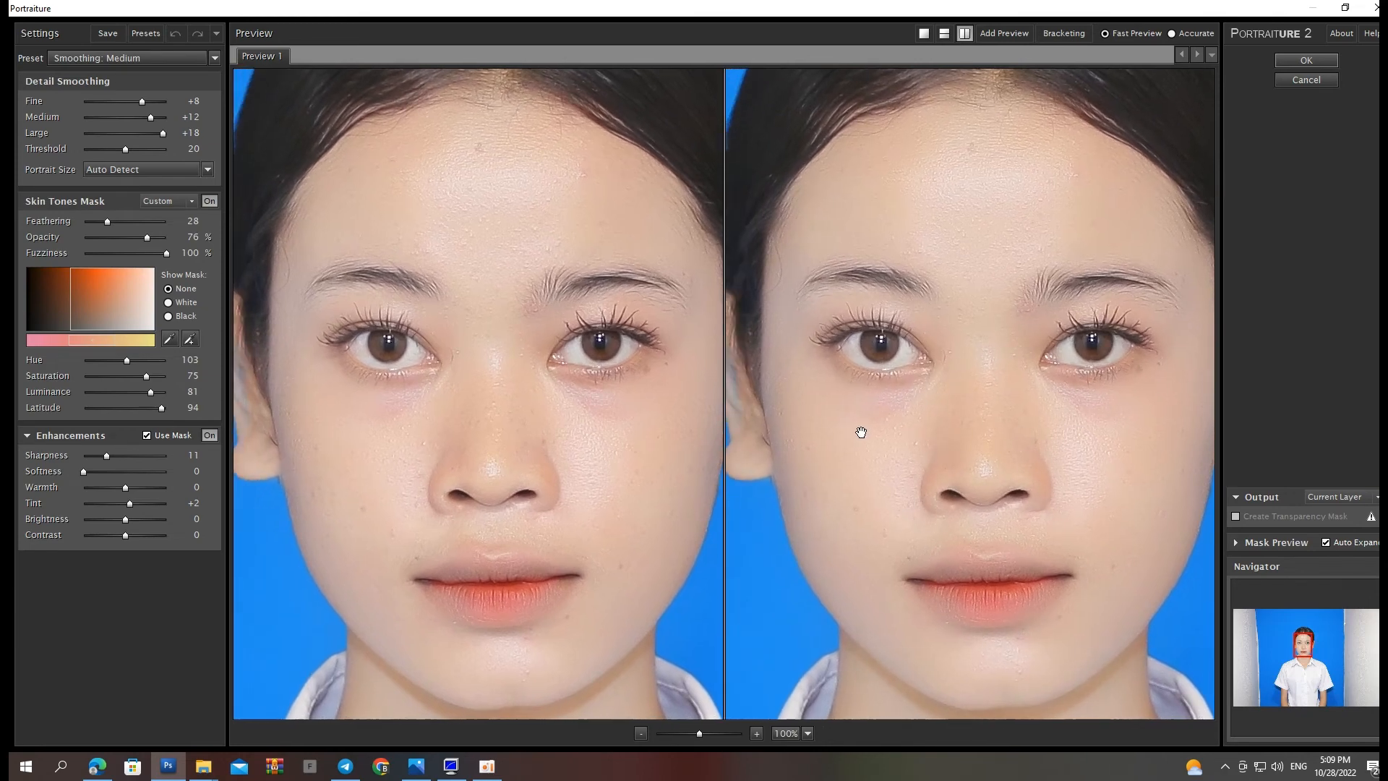
pyautogui.press('Return')
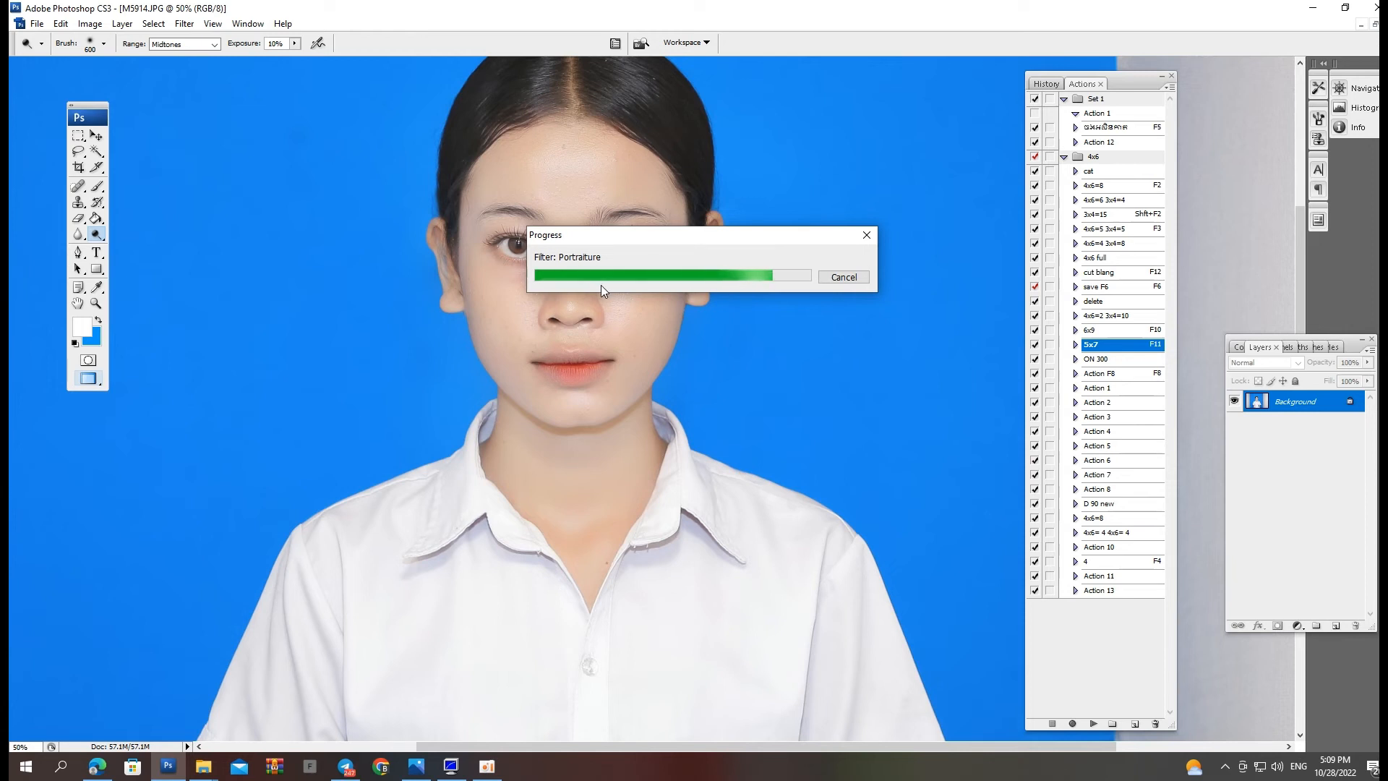
# Heal the small mark beside the inner corner of the subject's right eye with the Spot Healing Brush at 30 px.
pyautogui.scroll(3, 563, 165)
pyautogui.moveTo(564, 188); pyautogui.dragTo(572, 309)
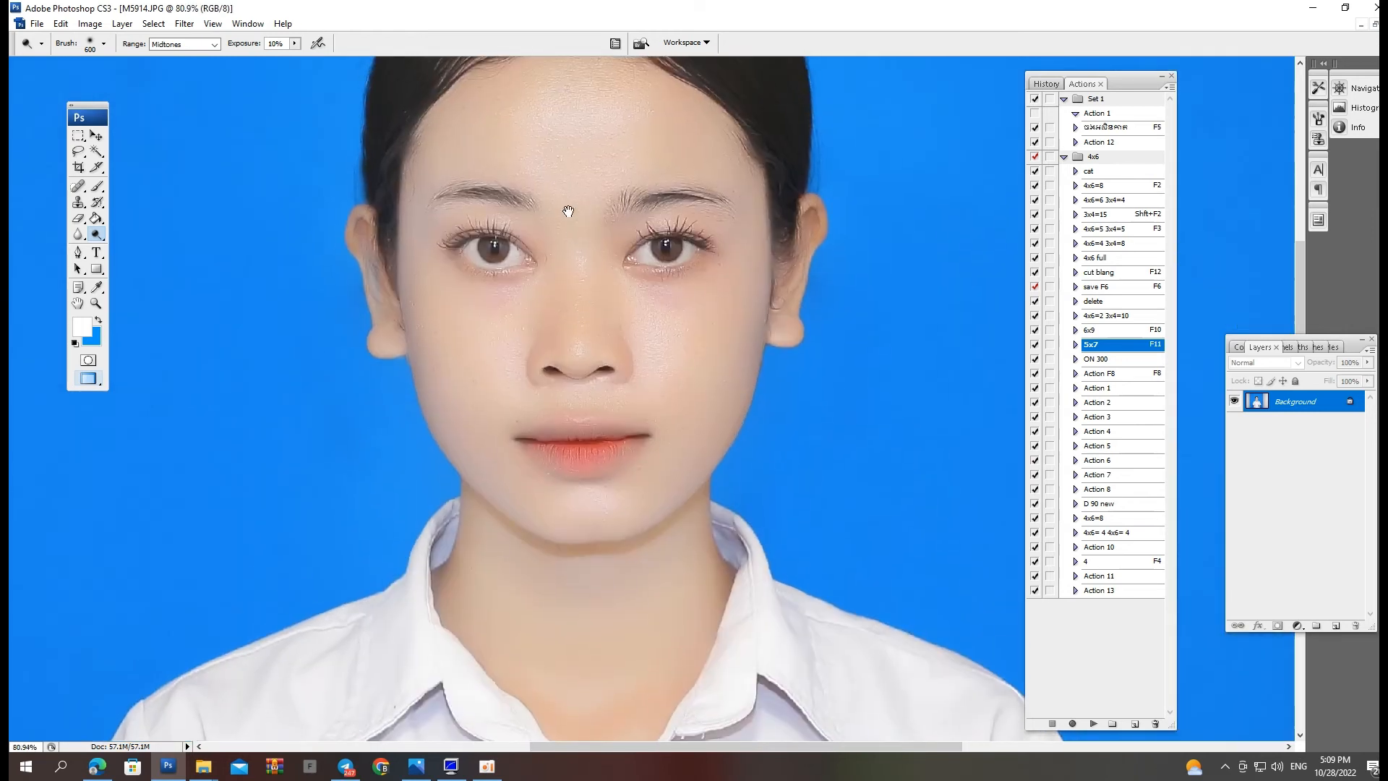
pyautogui.scroll(7, 573, 248)
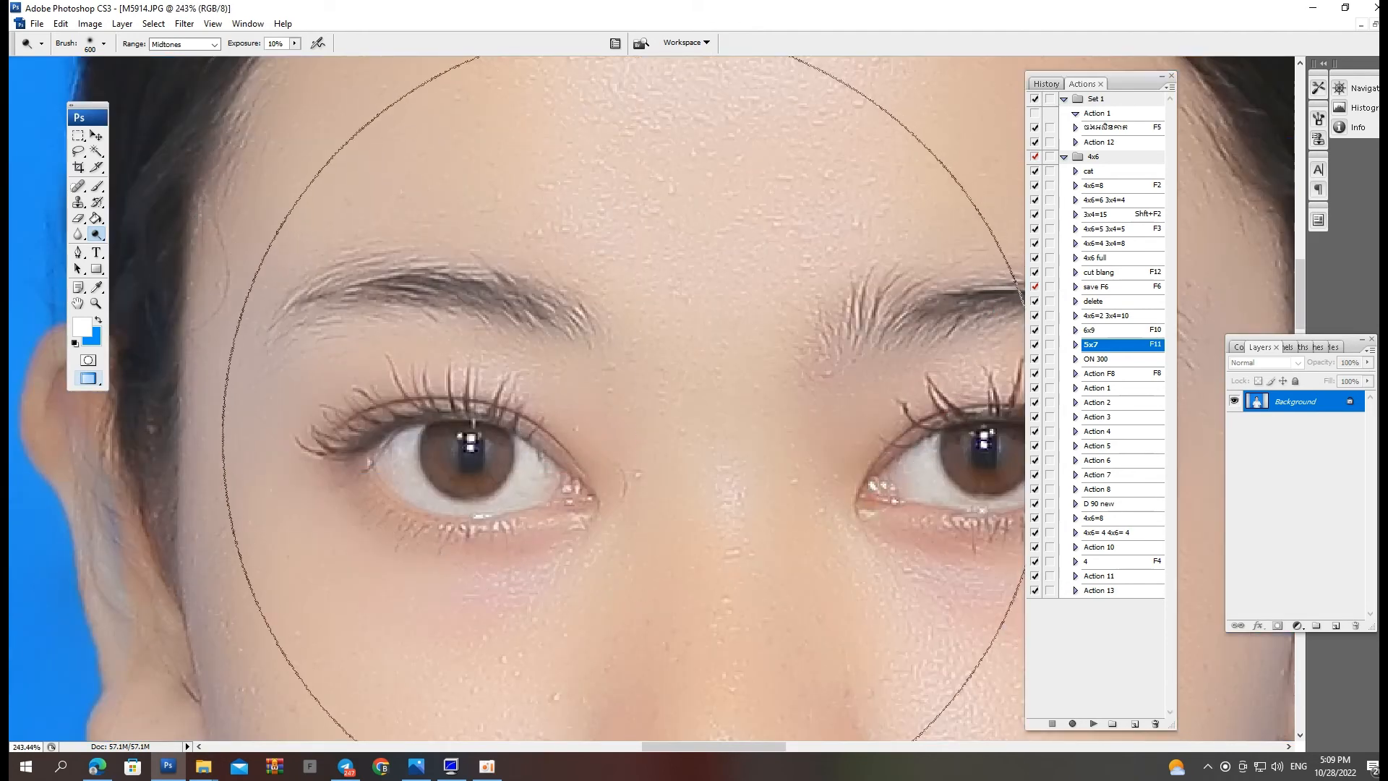
pyautogui.press('j')
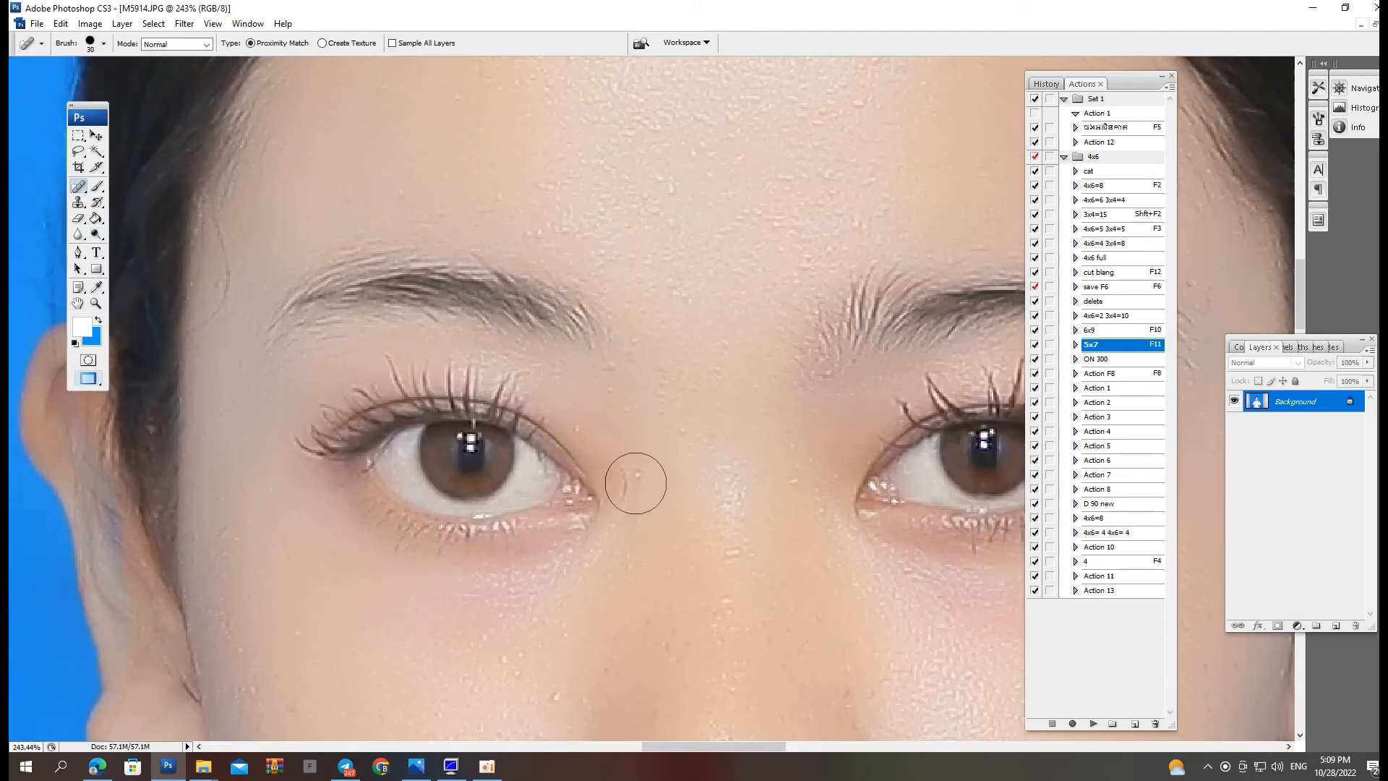
pyautogui.click(636, 479)
pyautogui.scroll(-2, 696, 462)
pyautogui.press('o')
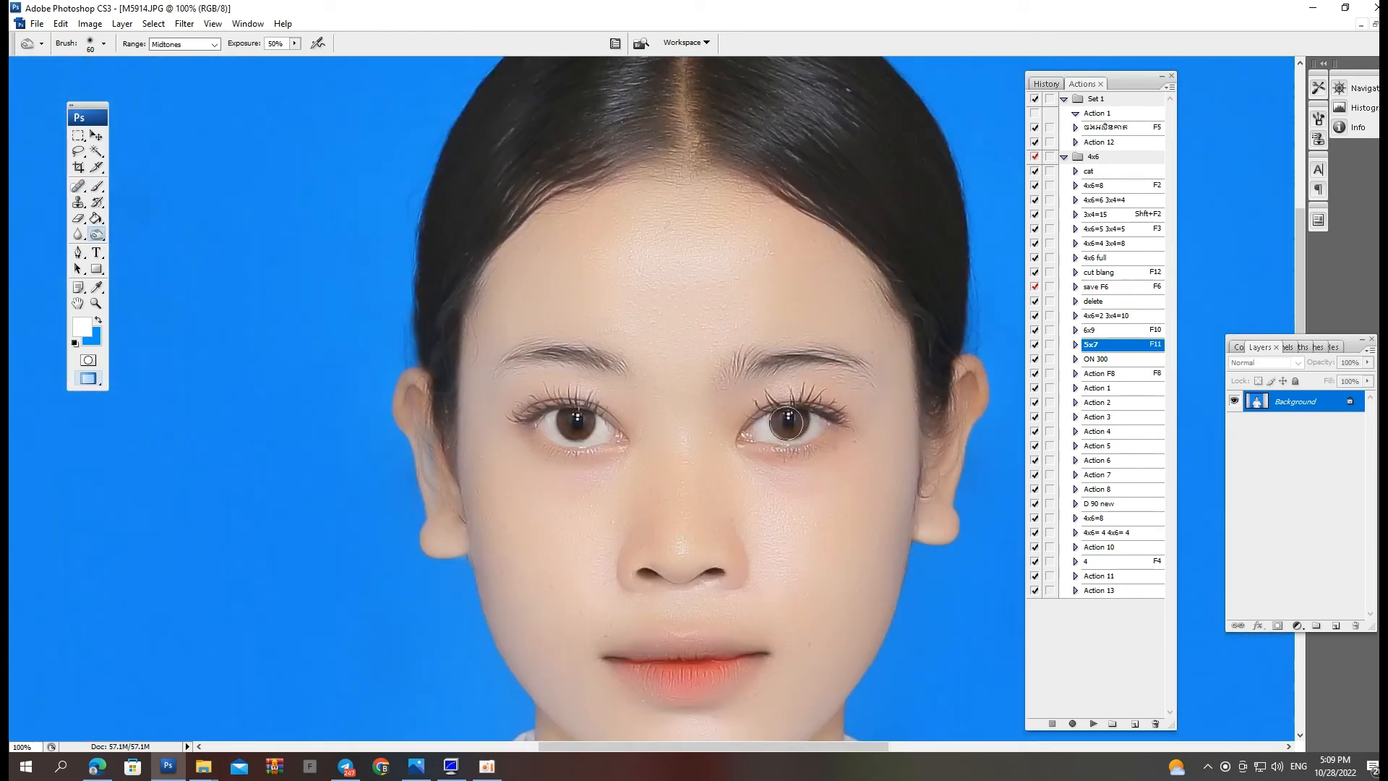
pyautogui.scroll(-3, 767, 420)
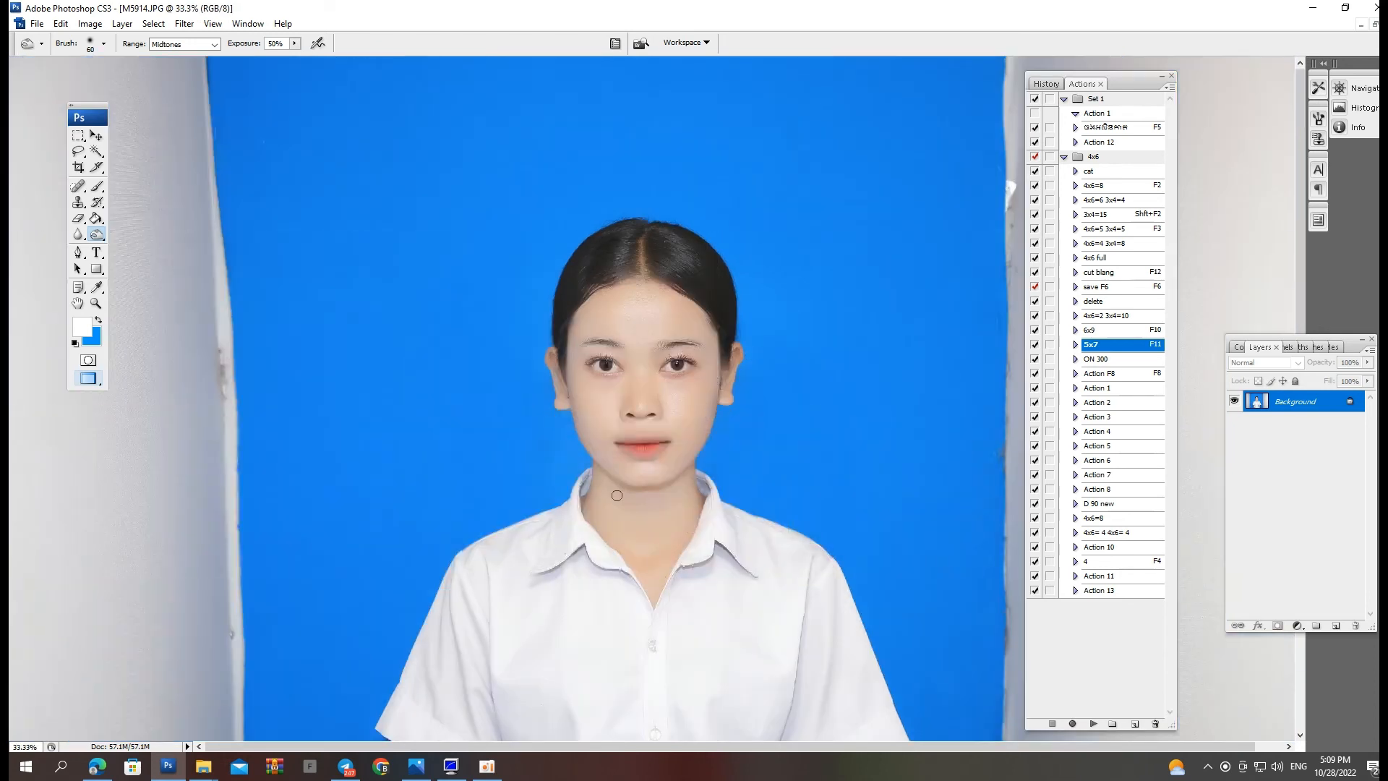
# Select the facial skin with the Magic Wand at tolerance 32, feather it twice, adjust its Color Balance midtones, and deselect.
pyautogui.press('w')
pyautogui.scroll(3, 696, 405)
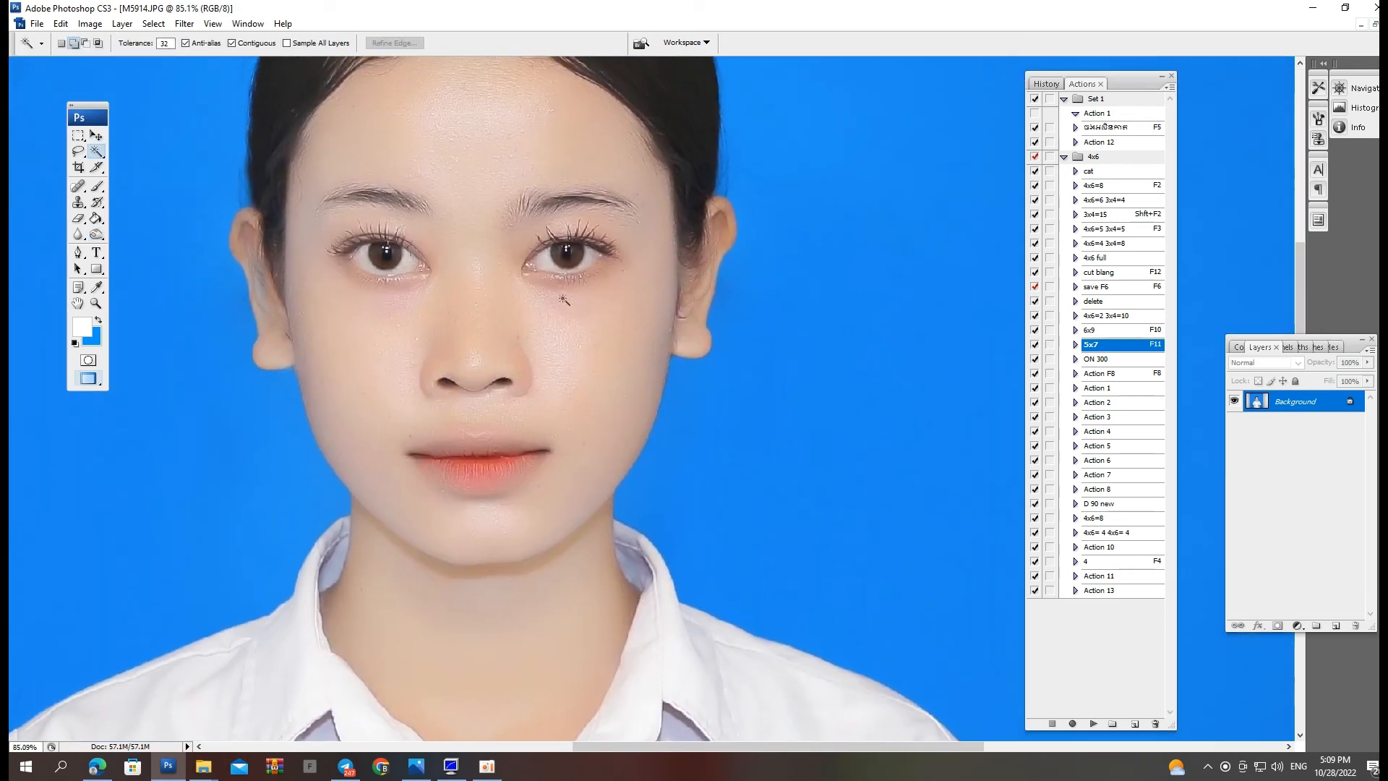
pyautogui.click(550, 329)
pyautogui.hotkey('ctrl', 'alt', 'd')
pyautogui.press('Return')
pyautogui.hotkey('ctrl', 'alt', 'd')
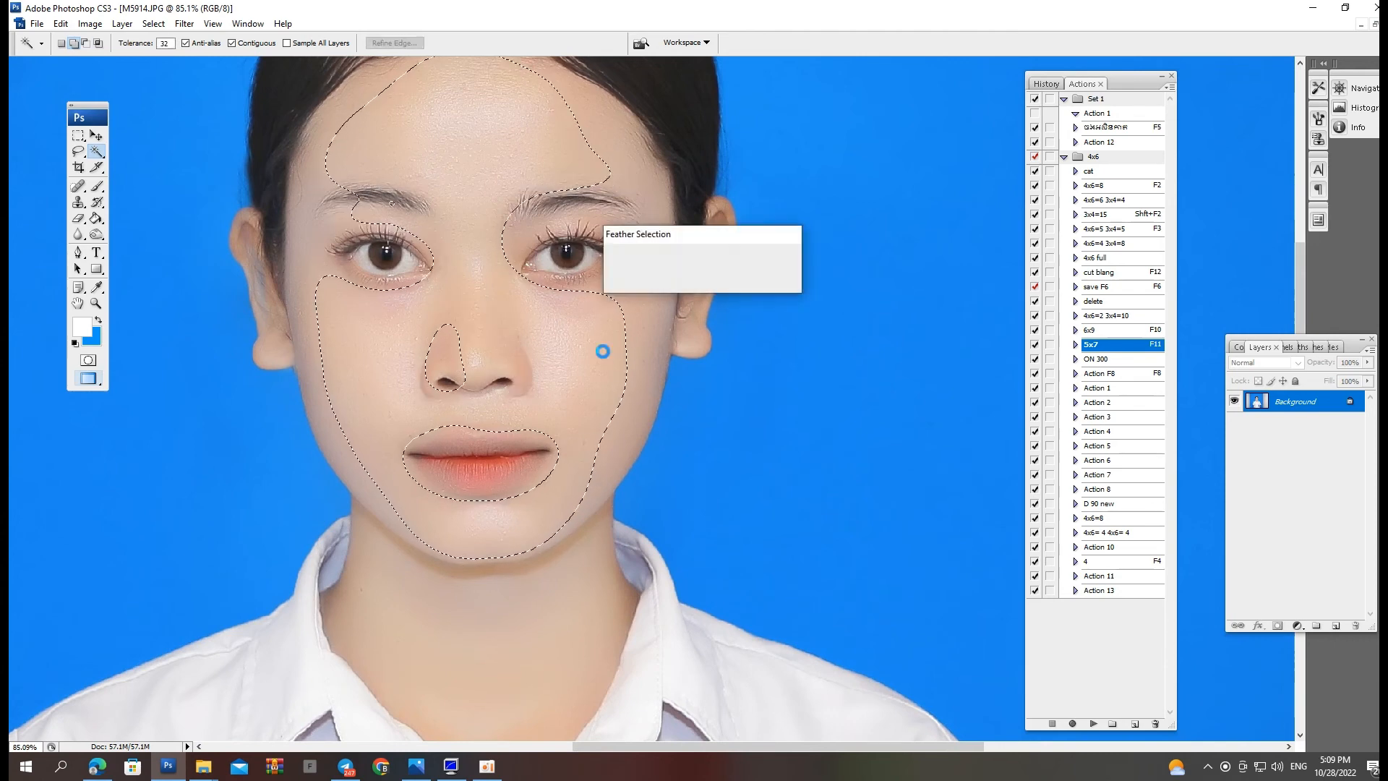
pyautogui.press('Return')
pyautogui.hotkey('ctrl', 'b')
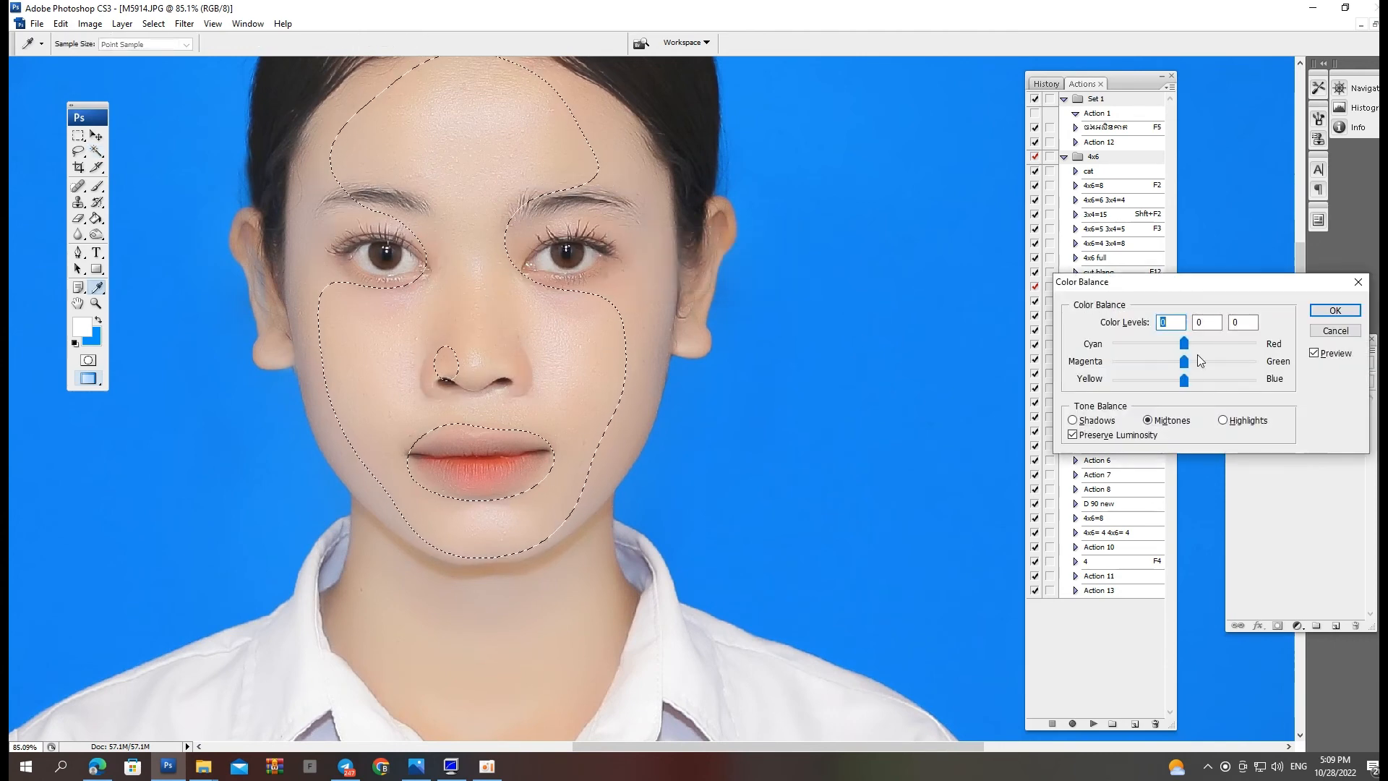
pyautogui.press('Return')
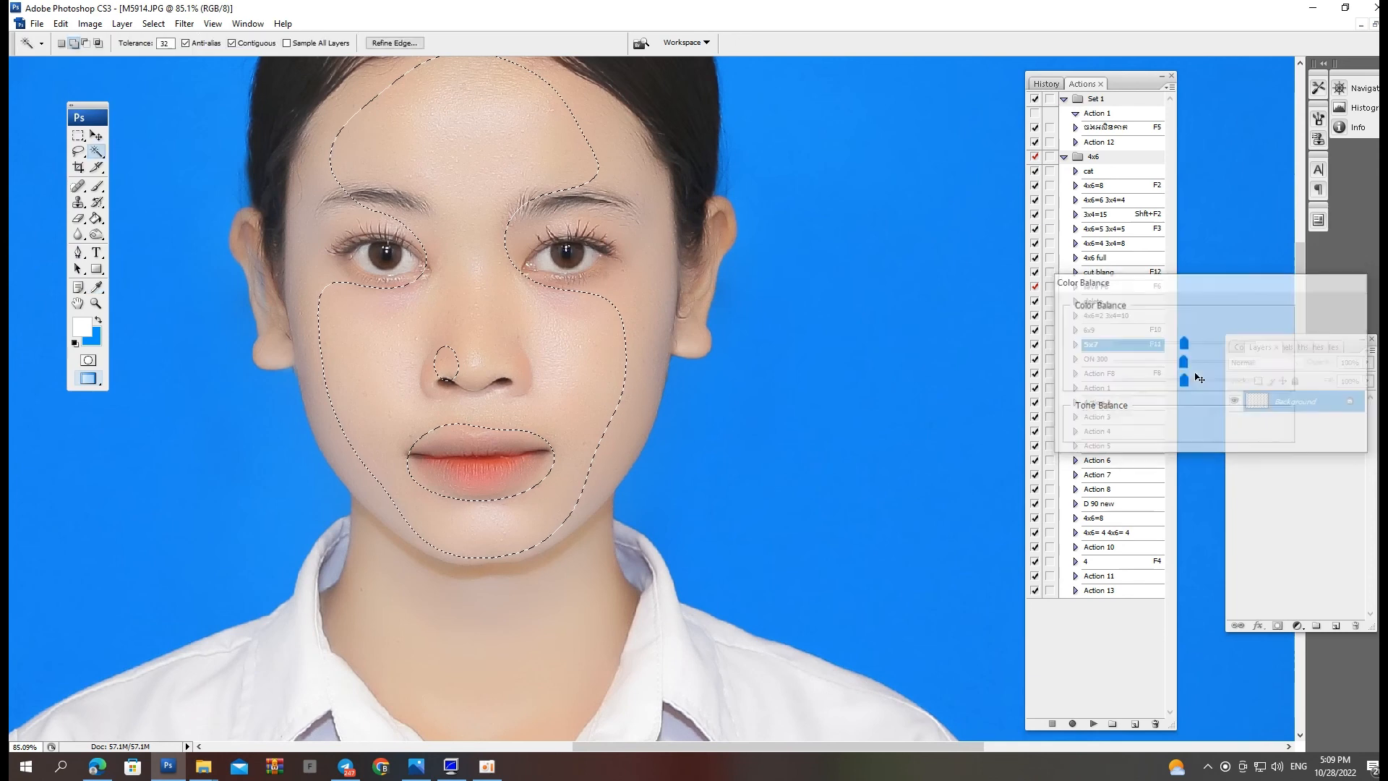
pyautogui.hotkey('ctrl', 'd')
# Review the retouched portrait at 33.3% and 50%, and ready the Dodge Tool with a 600 px brush, midtones range and 10% exposure.
pyautogui.hotkey('ctrl', '-')
pyautogui.hotkey('ctrl', '-')
pyautogui.hotkey('ctrl', '-')
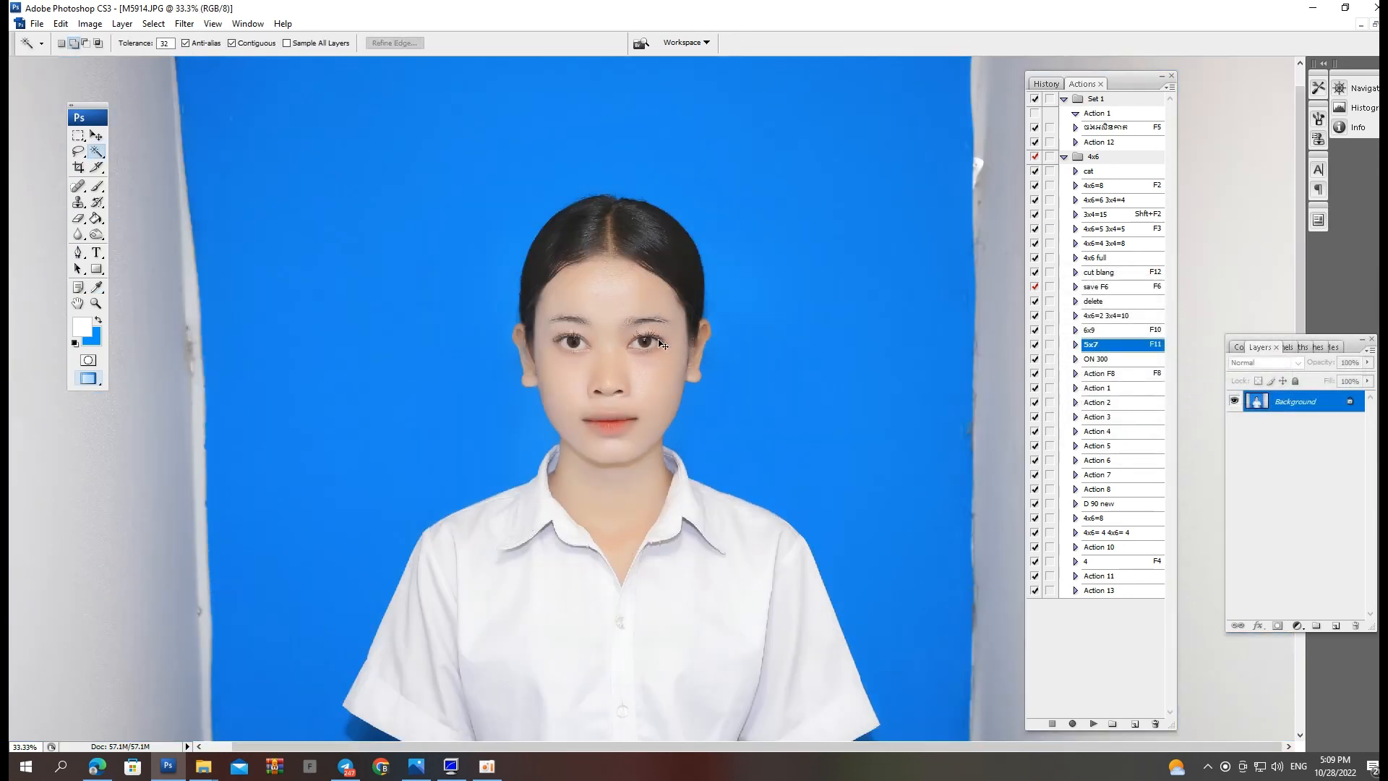
pyautogui.hotkey('ctrl', '+')
pyautogui.press('o')
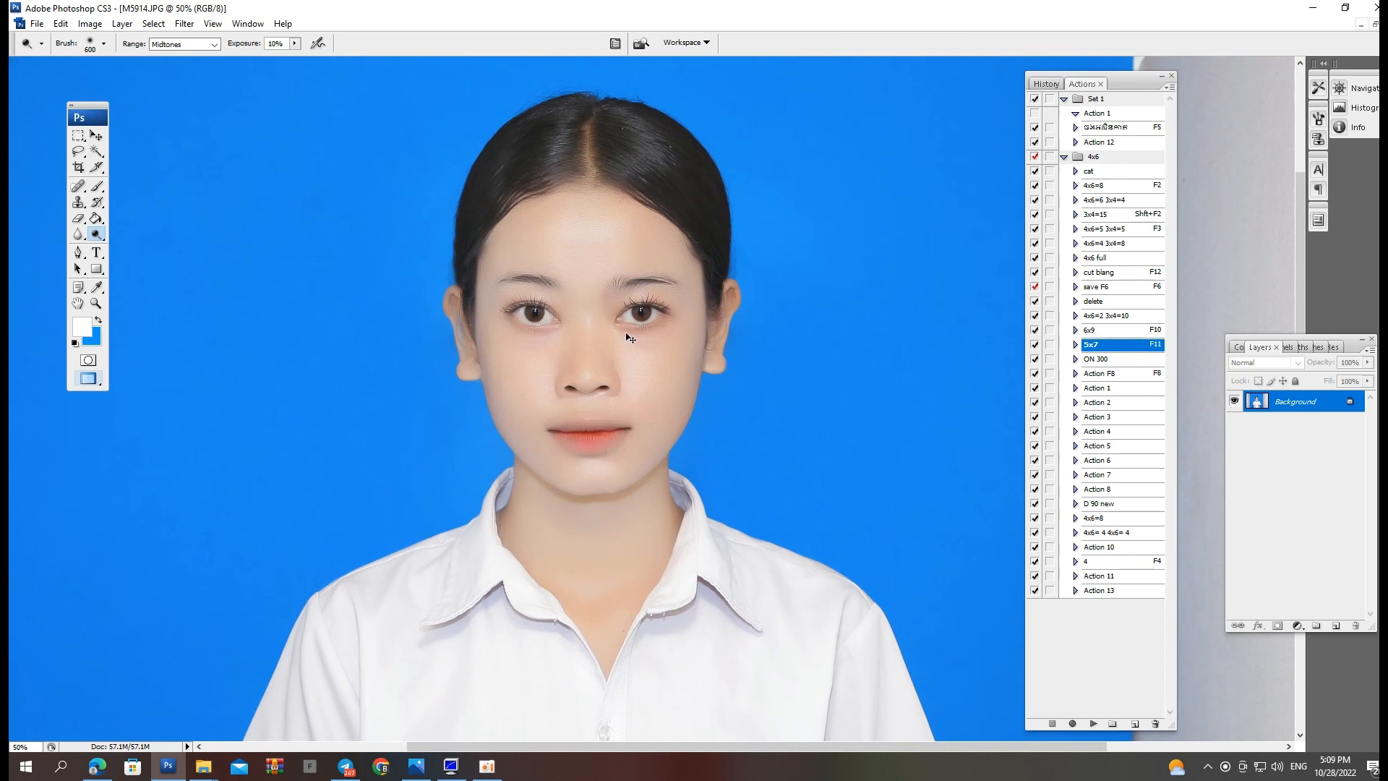
pyautogui.hotkey('ctrl', '-')
pyautogui.hotkey('ctrl', '+')
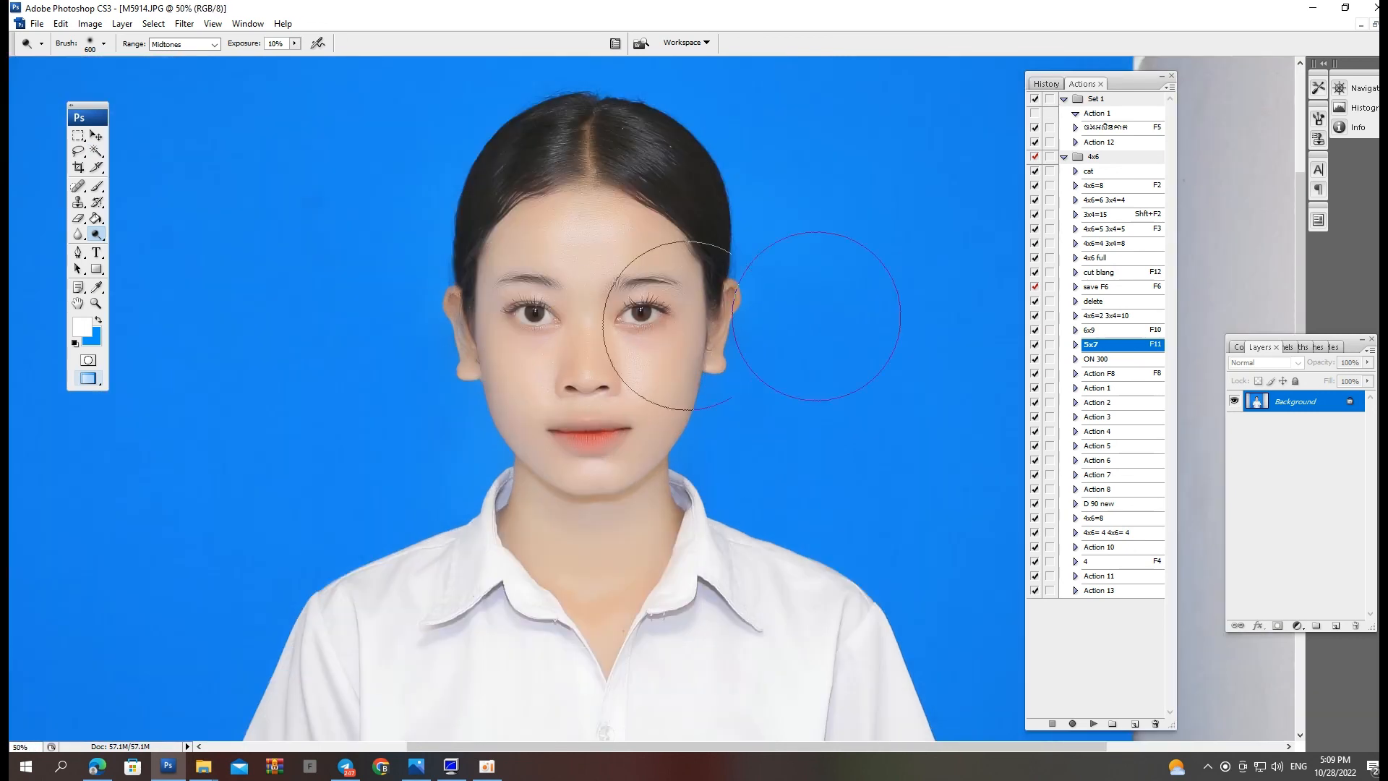